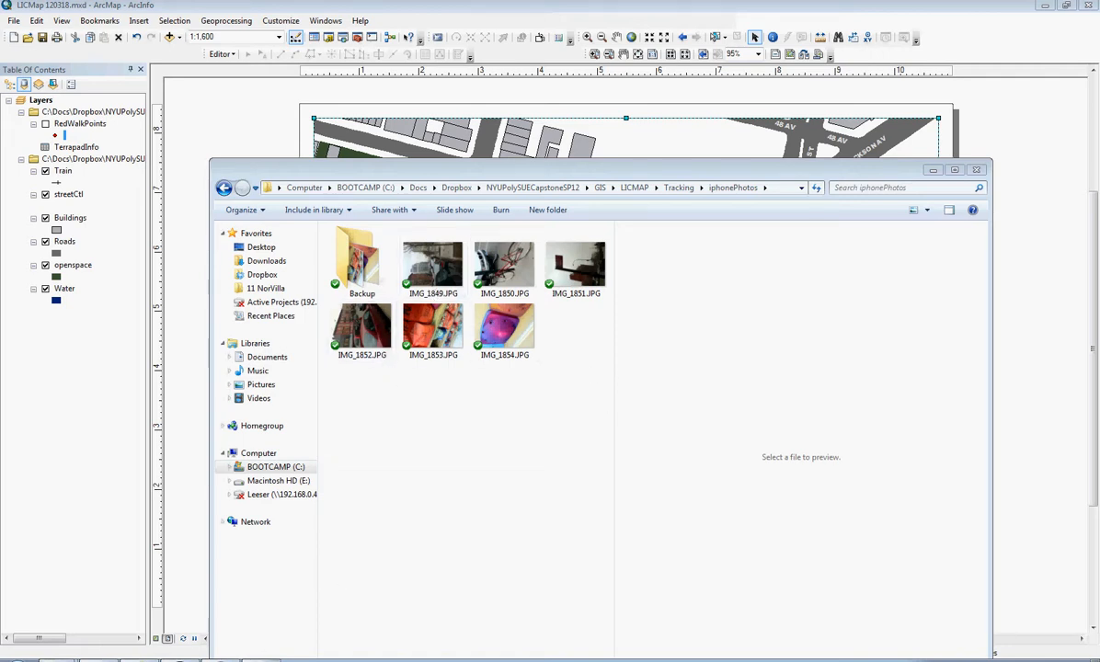
- Switch to Picasa 3 and load photos IMG_1849.JPG through IMG_1854.JPG from the iphonePhotos folder for import
{"action": "mouse_move", "coordinate": [261, 661]}
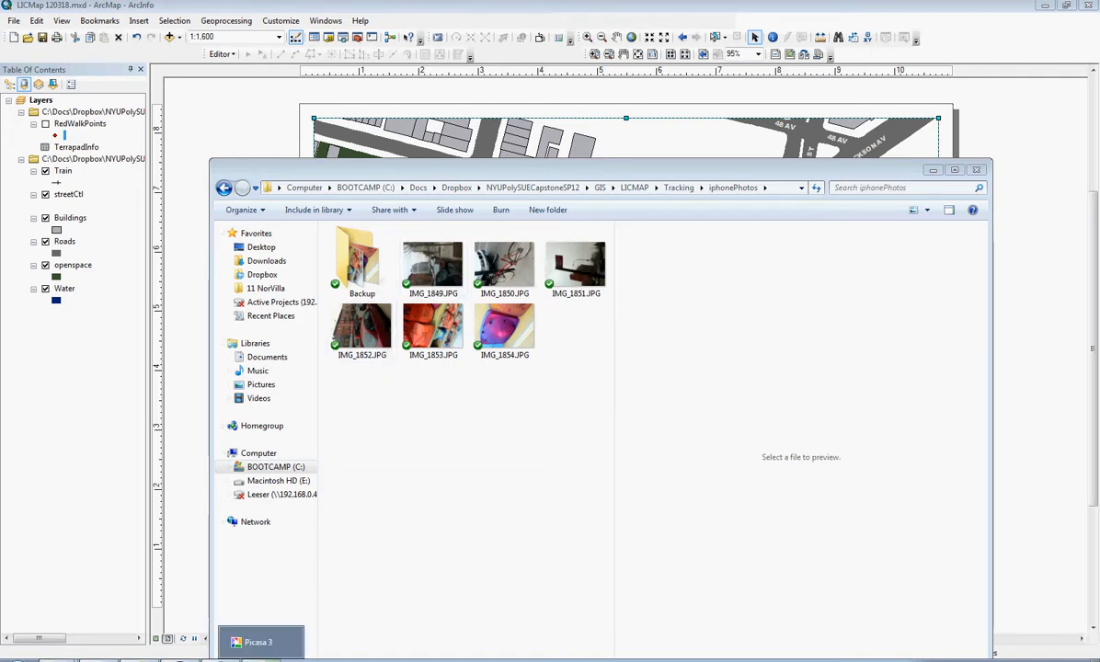
{"action": "left_click", "coordinate": [261, 643]}
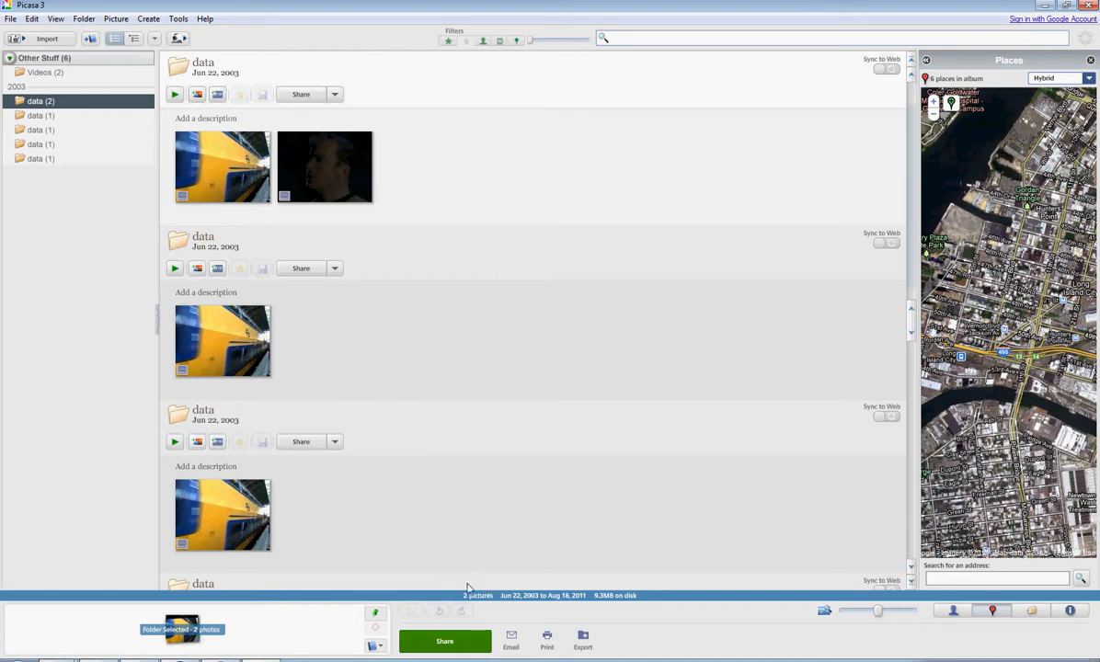
{"action": "left_click", "coordinate": [49, 40]}
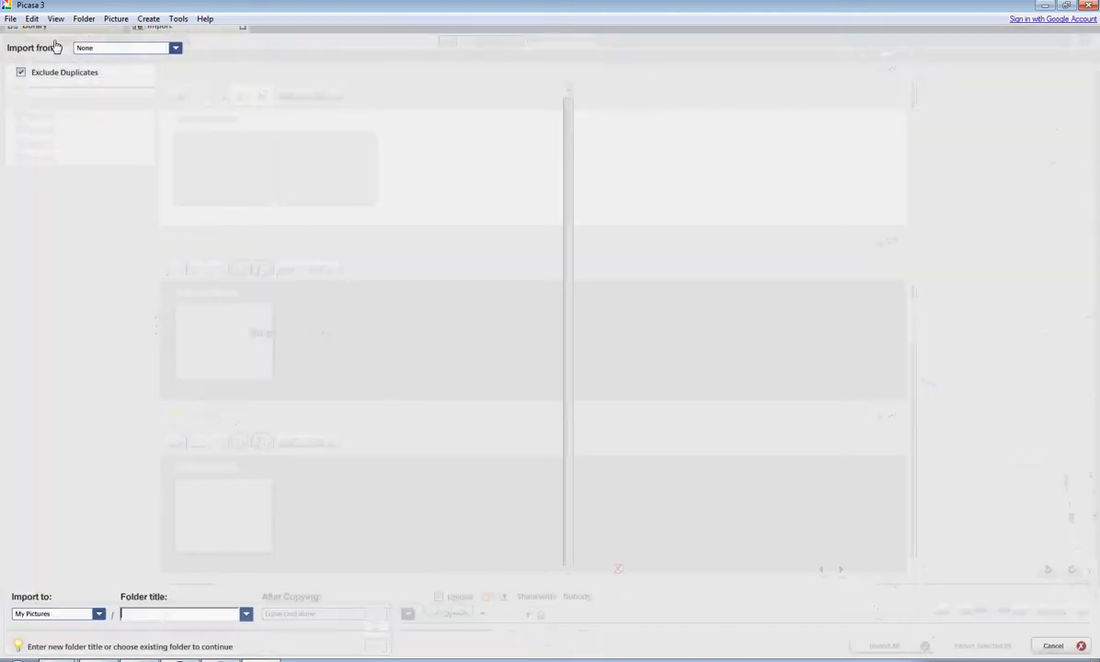
{"action": "left_click", "coordinate": [168, 60]}
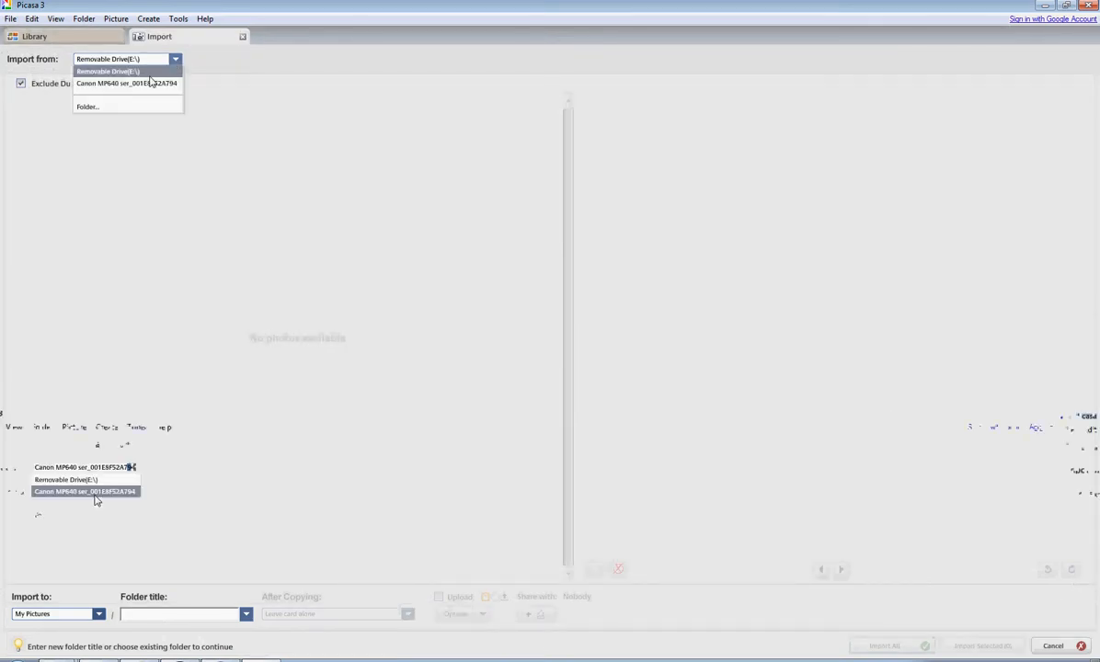
{"action": "left_click", "coordinate": [115, 107]}
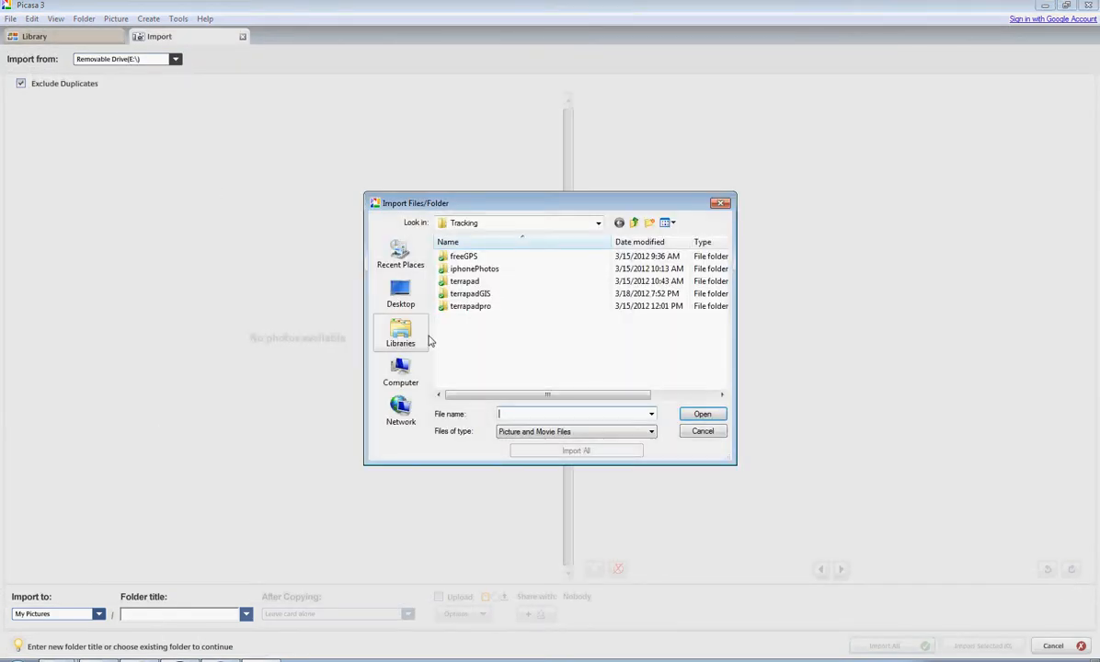
{"action": "double_click", "coordinate": [473, 268]}
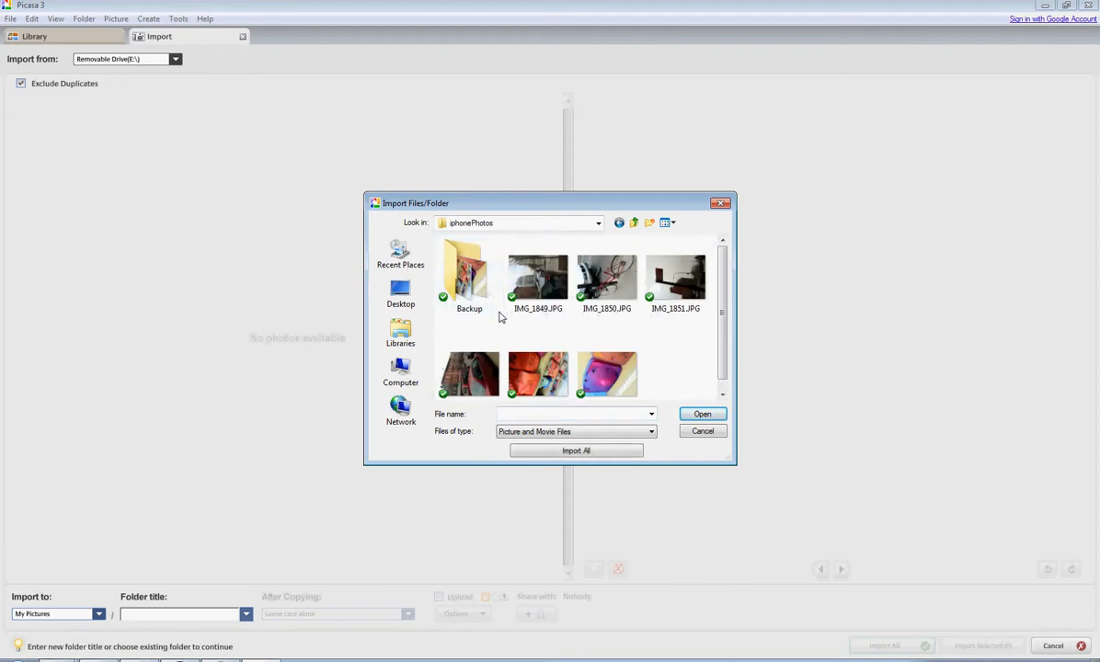
{"action": "left_click", "coordinate": [539, 278]}
{"action": "left_click", "coordinate": [605, 384], "text": "shift"}
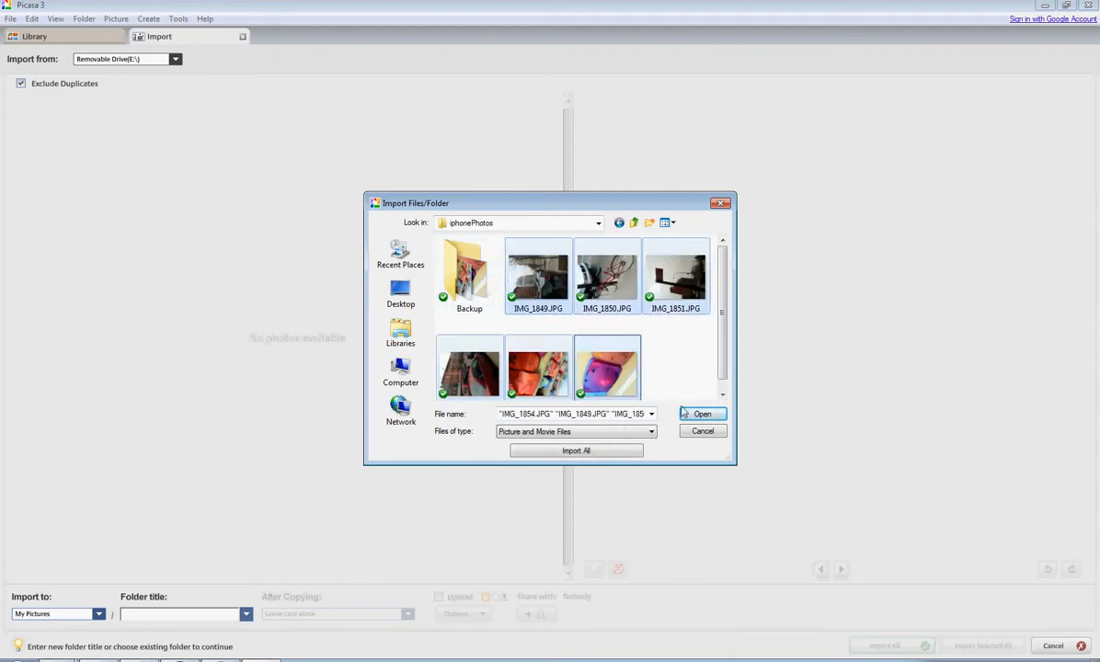
{"action": "left_click", "coordinate": [705, 416]}
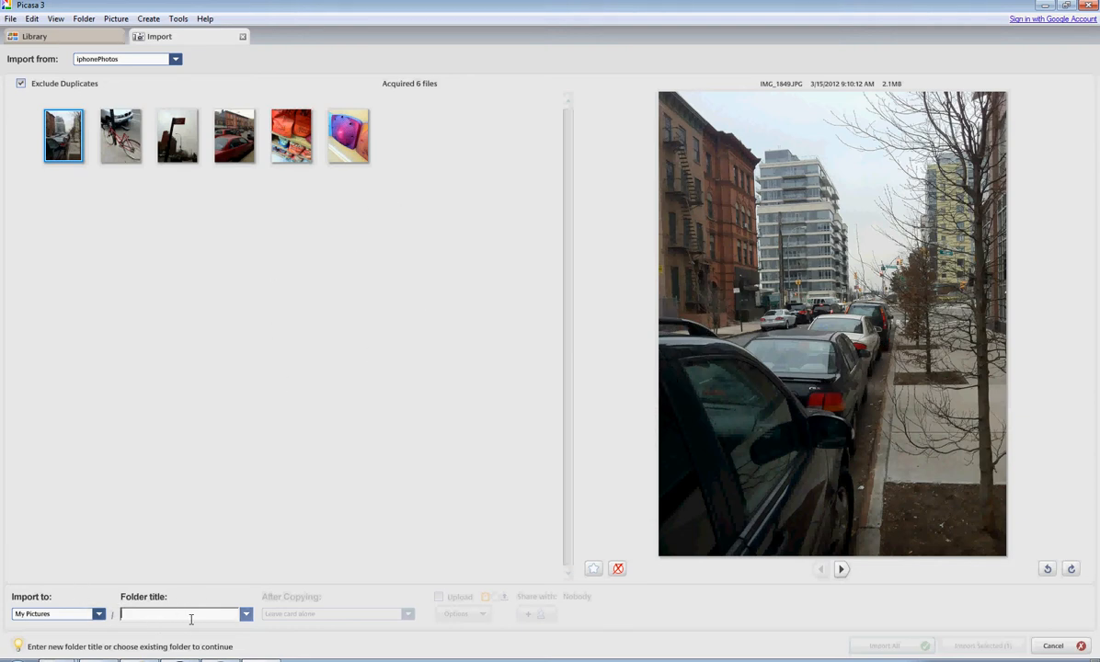
- Title the destination folder RedWalkIphone2 and import all six loaded photos into it
{"action": "type", "text": "RedWalkIphone"}
{"action": "left_click", "coordinate": [309, 254]}
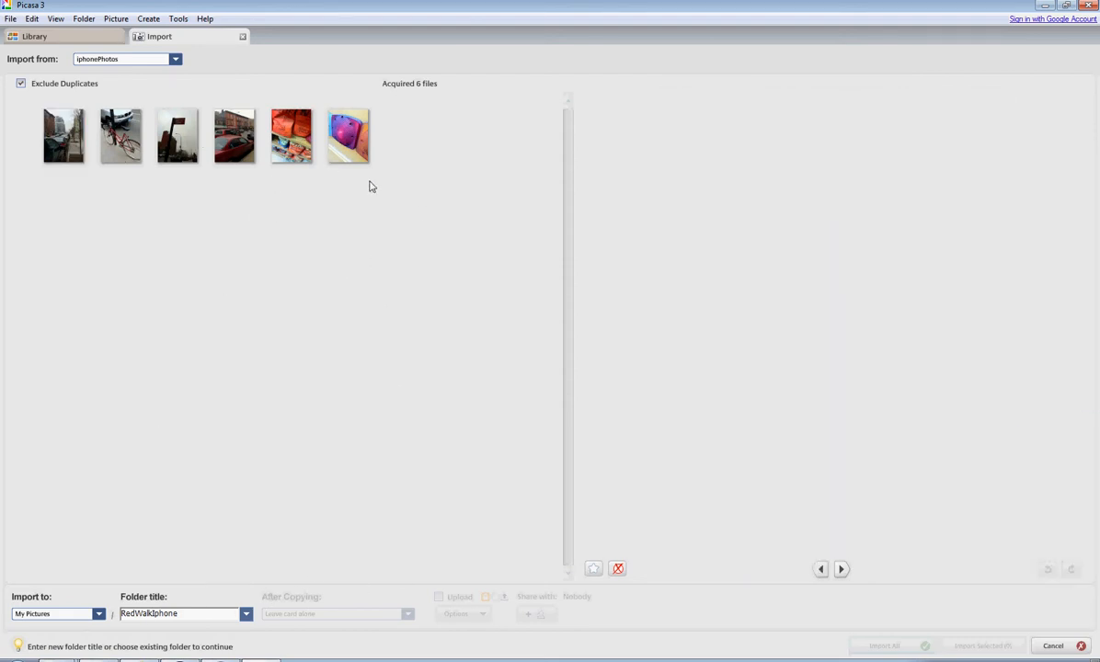
{"action": "left_click_drag", "start_coordinate": [377, 191], "coordinate": [42, 101]}
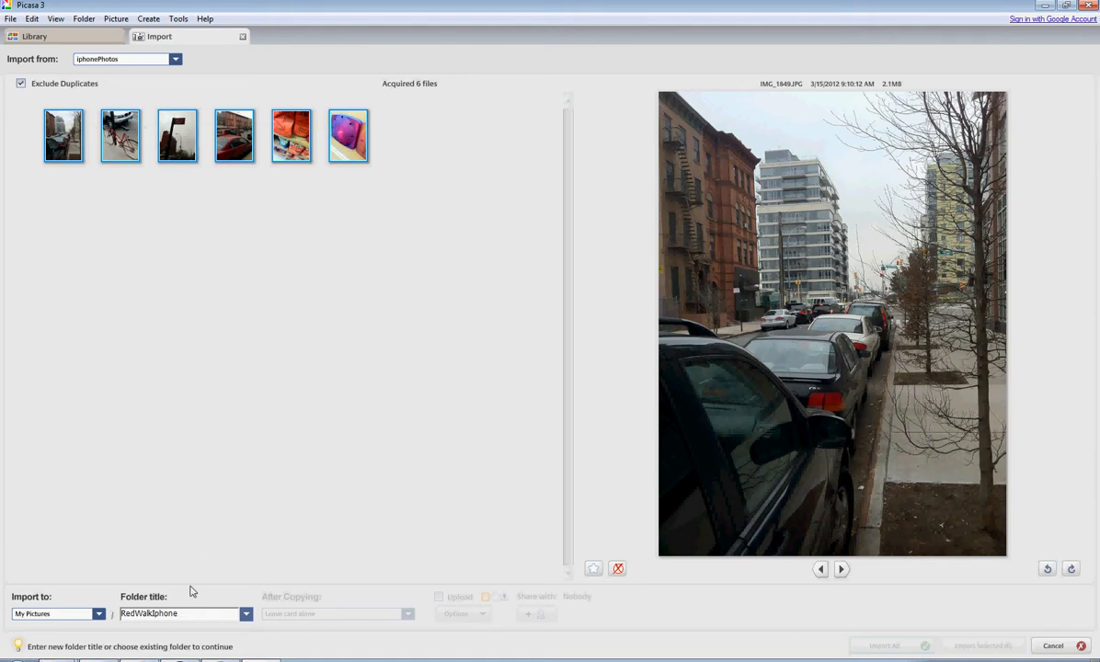
{"action": "type", "text": "2"}
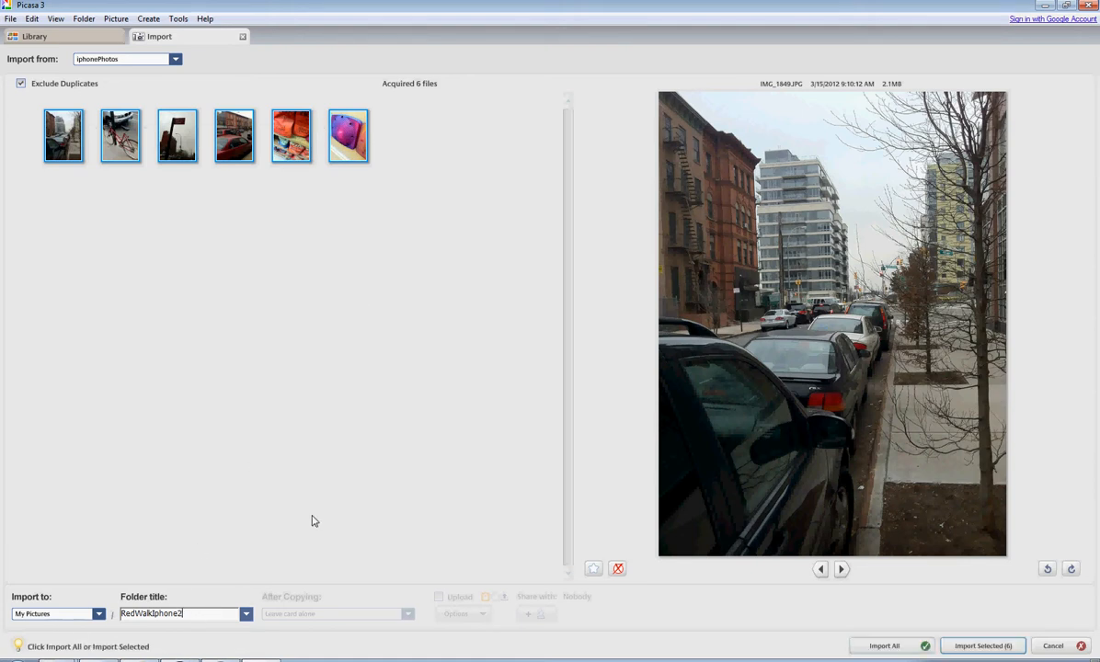
{"action": "left_click", "coordinate": [152, 173]}
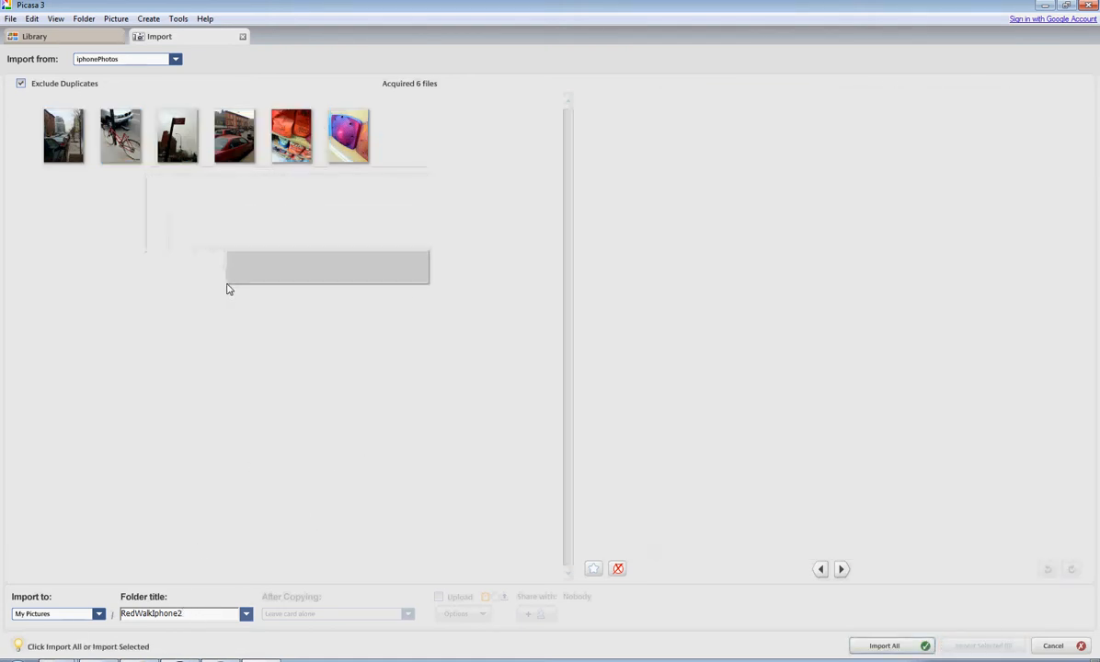
{"action": "left_click_drag", "start_coordinate": [270, 229], "coordinate": [61, 138]}
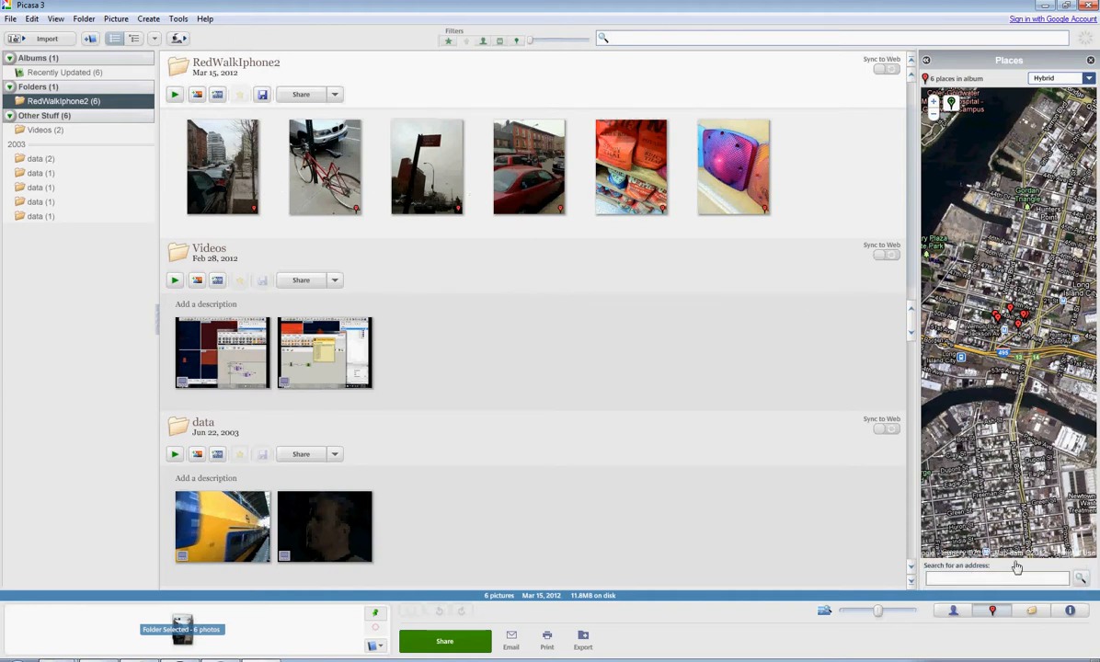
- Examine where the RedWalkIphone2 photos are located on the Places map at closer range
{"action": "left_click", "coordinate": [993, 612]}
{"action": "left_click", "coordinate": [993, 611]}
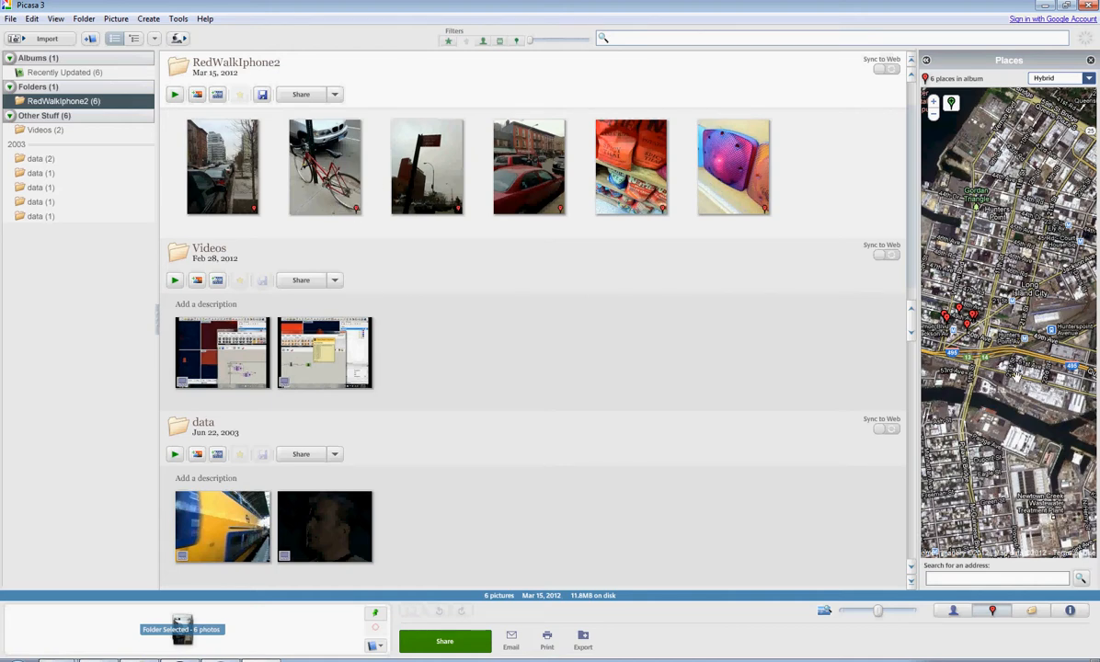
{"action": "left_click", "coordinate": [934, 103]}
{"action": "left_click", "coordinate": [935, 103]}
{"action": "left_click_drag", "start_coordinate": [985, 416], "coordinate": [1067, 376]}
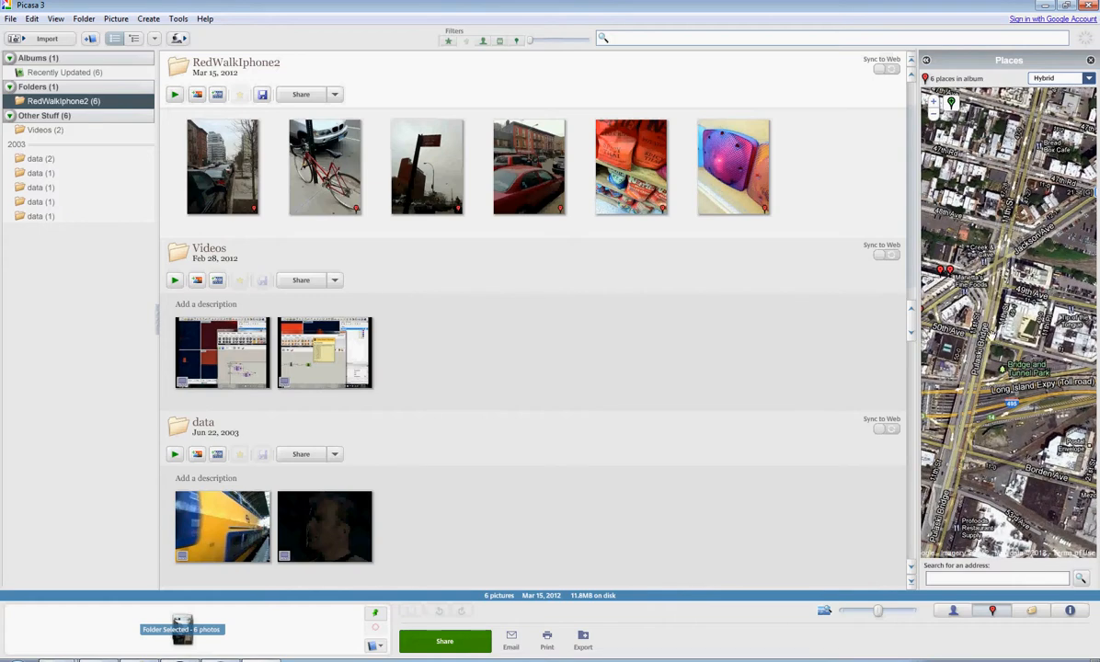
{"action": "left_click_drag", "start_coordinate": [951, 310], "coordinate": [1032, 364]}
- Display the Places map as Street Map for comparison and settle on the Satellite style
{"action": "left_click", "coordinate": [1089, 78]}
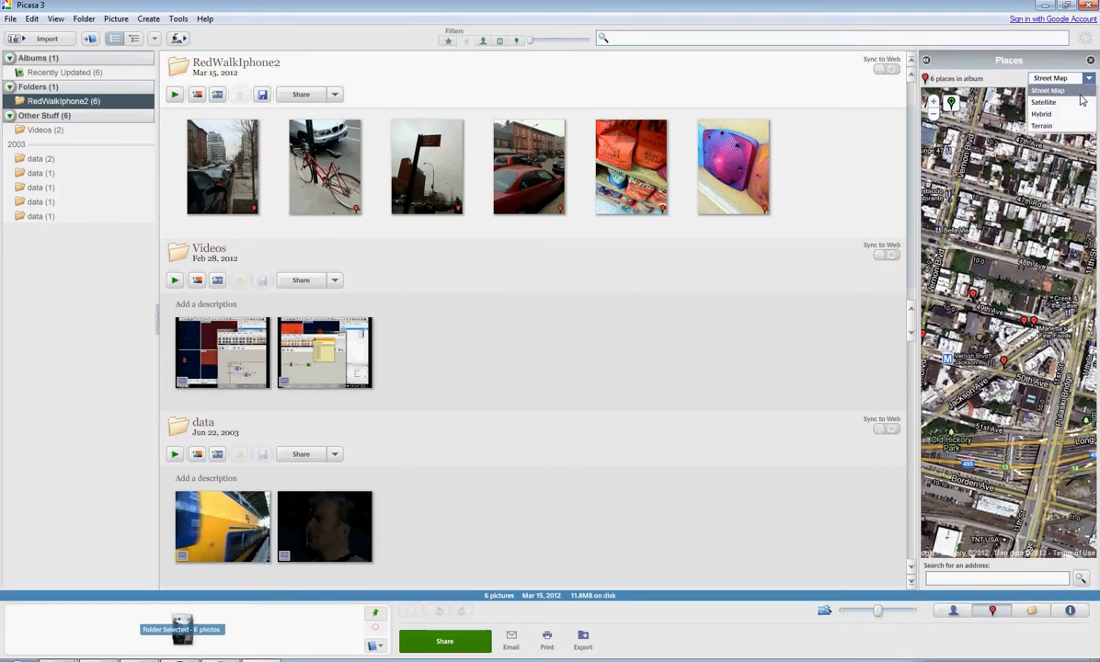
{"action": "left_click", "coordinate": [1048, 90]}
{"action": "left_click", "coordinate": [1067, 78]}
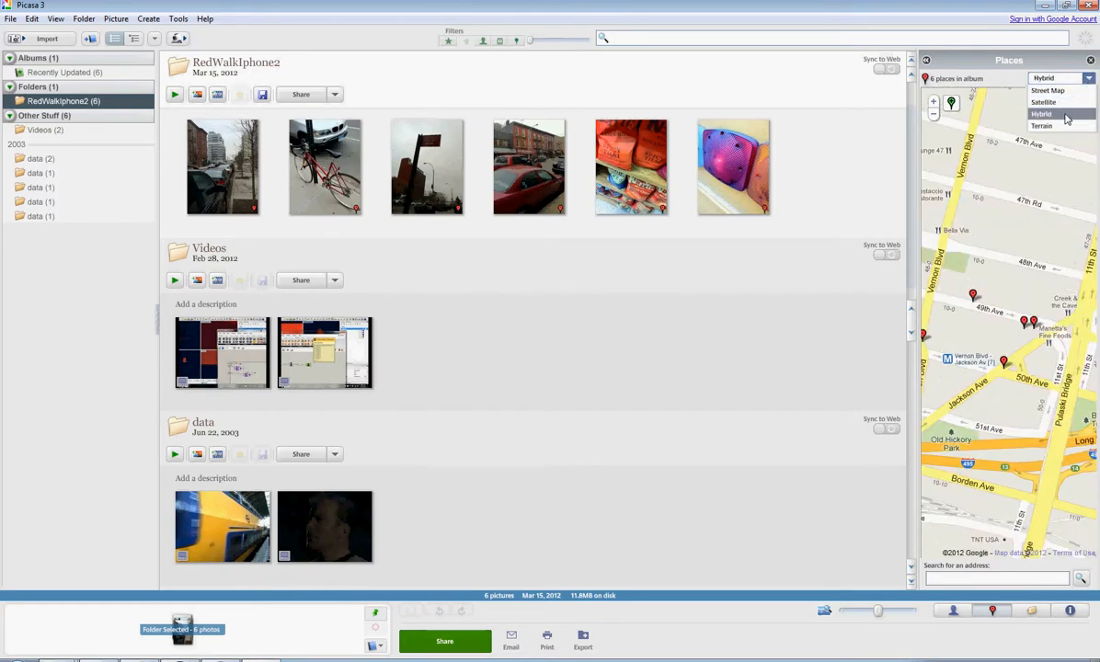
{"action": "left_click", "coordinate": [1071, 104]}
{"action": "left_click_drag", "start_coordinate": [1027, 343], "coordinate": [1049, 334]}
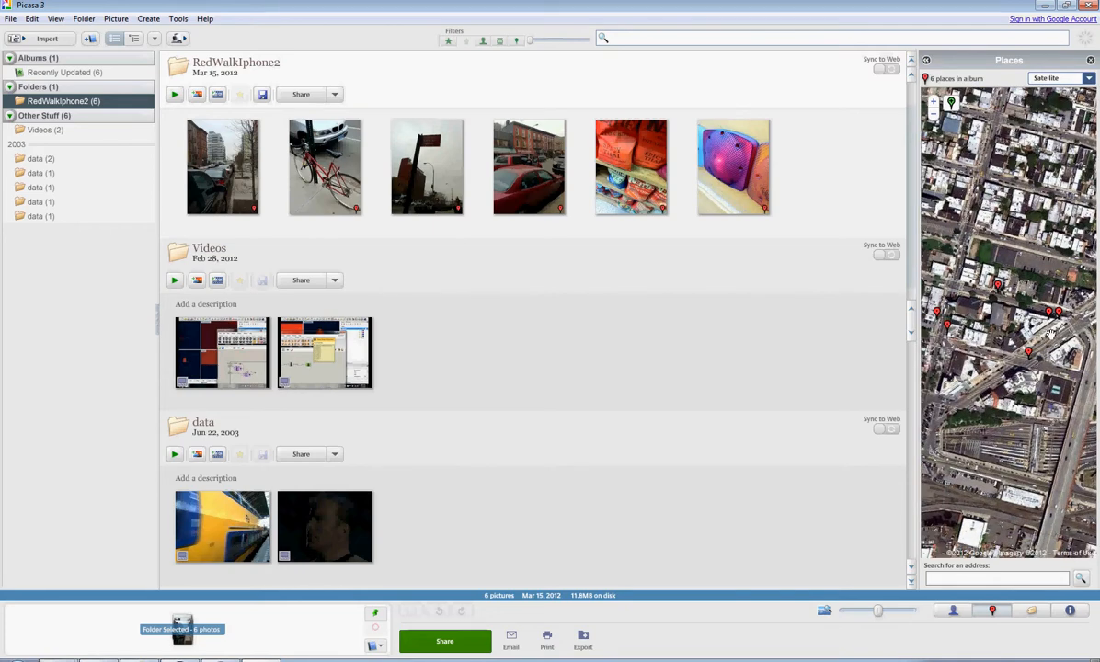
- Relocate the street-sign photo's map marker to the west side of the intersection and accept the new location
{"action": "left_click", "coordinate": [934, 102]}
{"action": "left_click", "coordinate": [933, 102]}
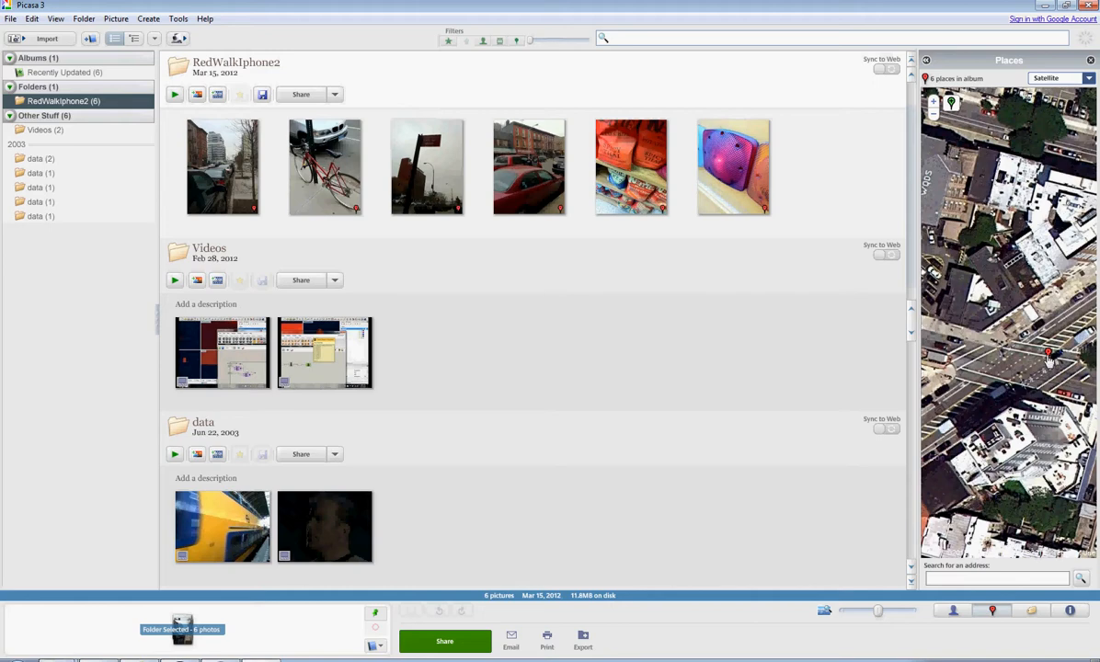
{"action": "left_click", "coordinate": [1049, 356]}
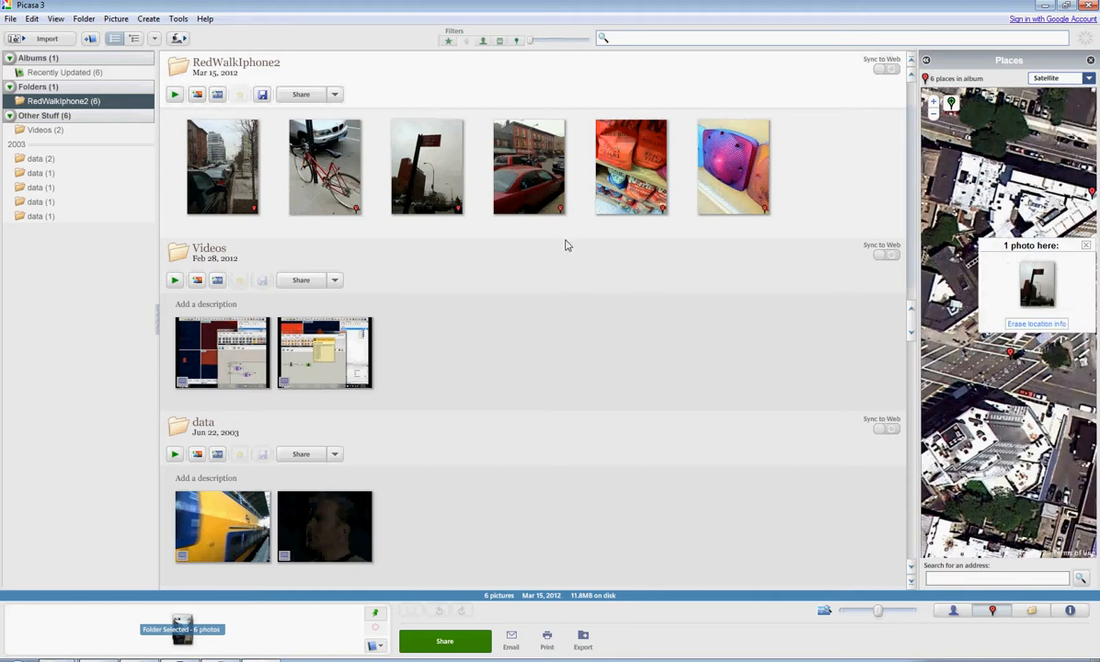
{"action": "left_click_drag", "start_coordinate": [996, 378], "coordinate": [1033, 351]}
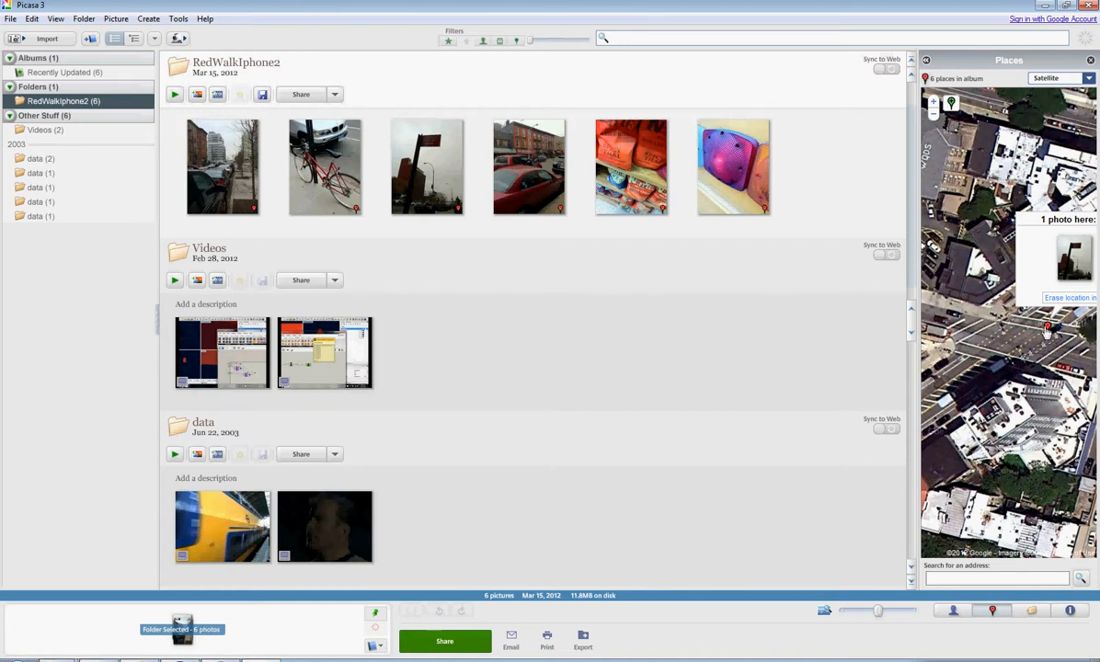
{"action": "left_click_drag", "start_coordinate": [1048, 331], "coordinate": [941, 337]}
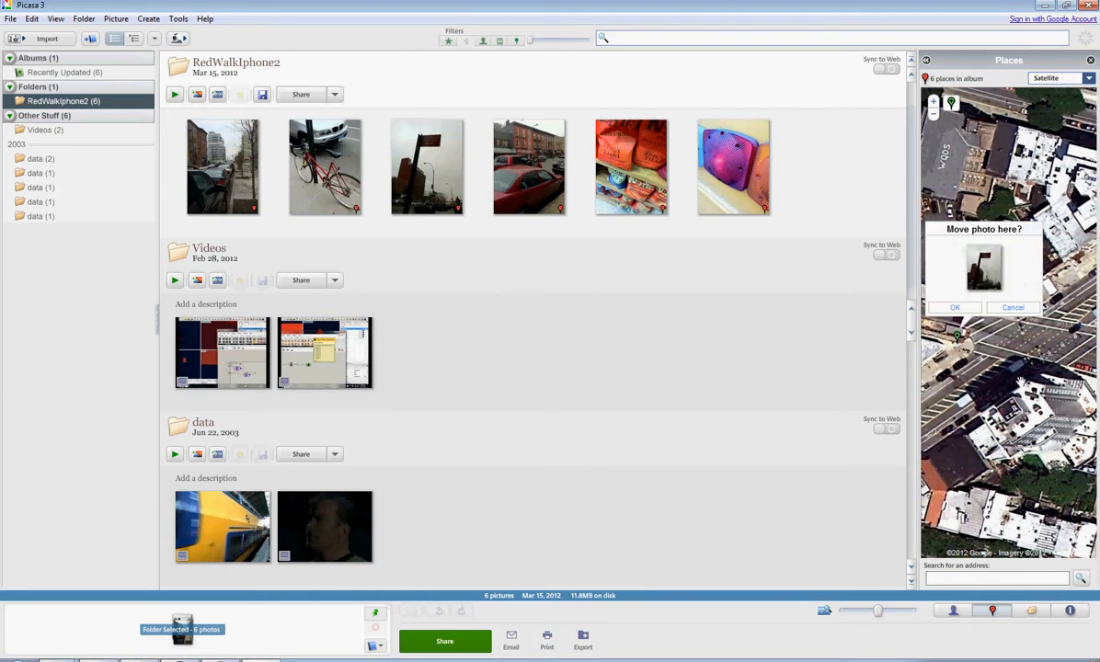
{"action": "left_click", "coordinate": [966, 311]}
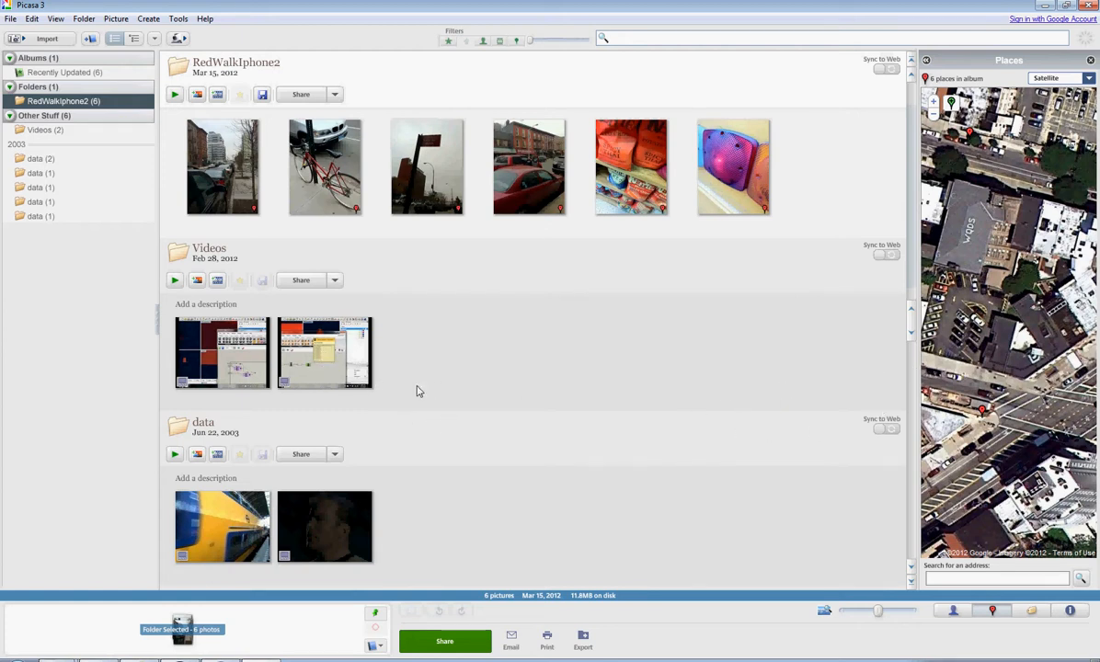
- Try to place the second video of the Videos folder on the rooftop marked WQDS
{"action": "left_click", "coordinate": [324, 358]}
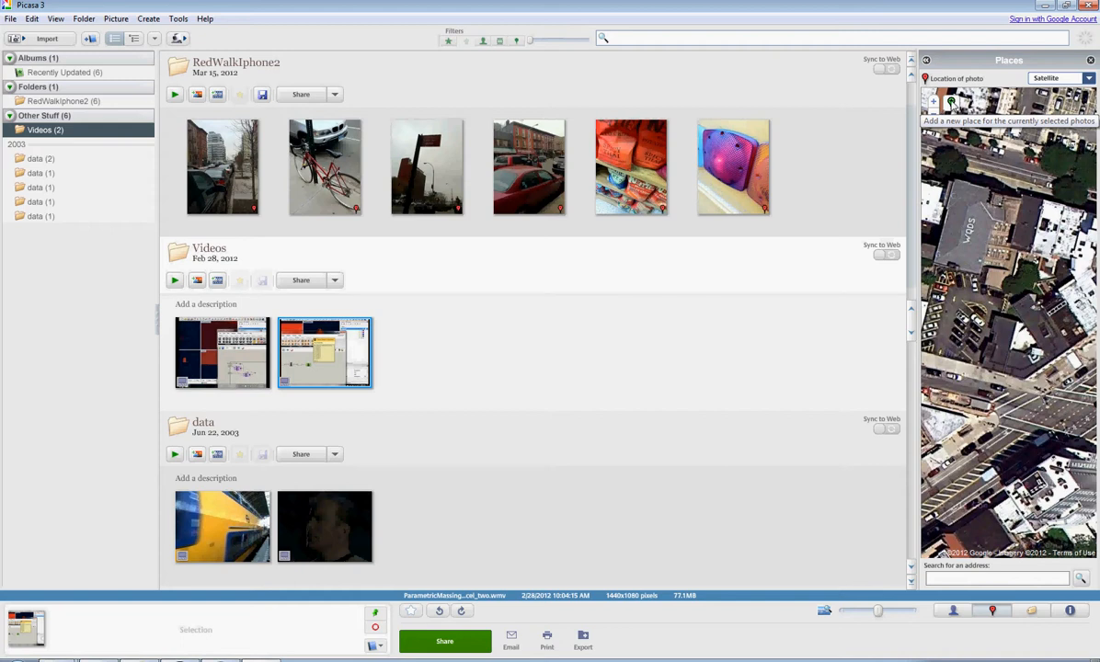
{"action": "left_click", "coordinate": [952, 105]}
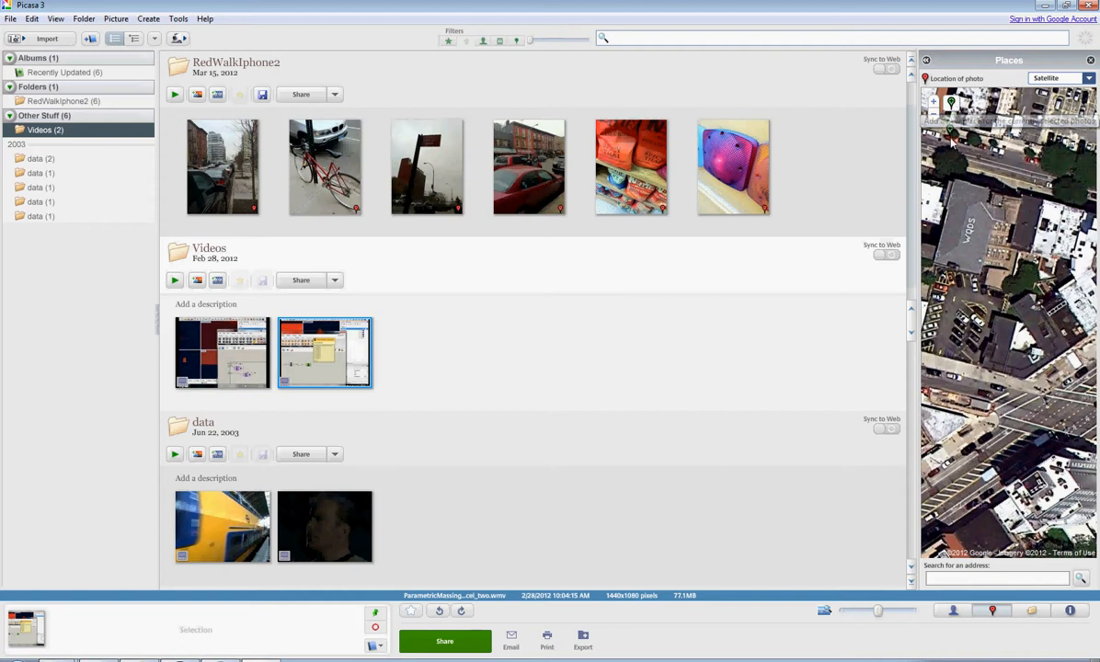
{"action": "left_click", "coordinate": [969, 235]}
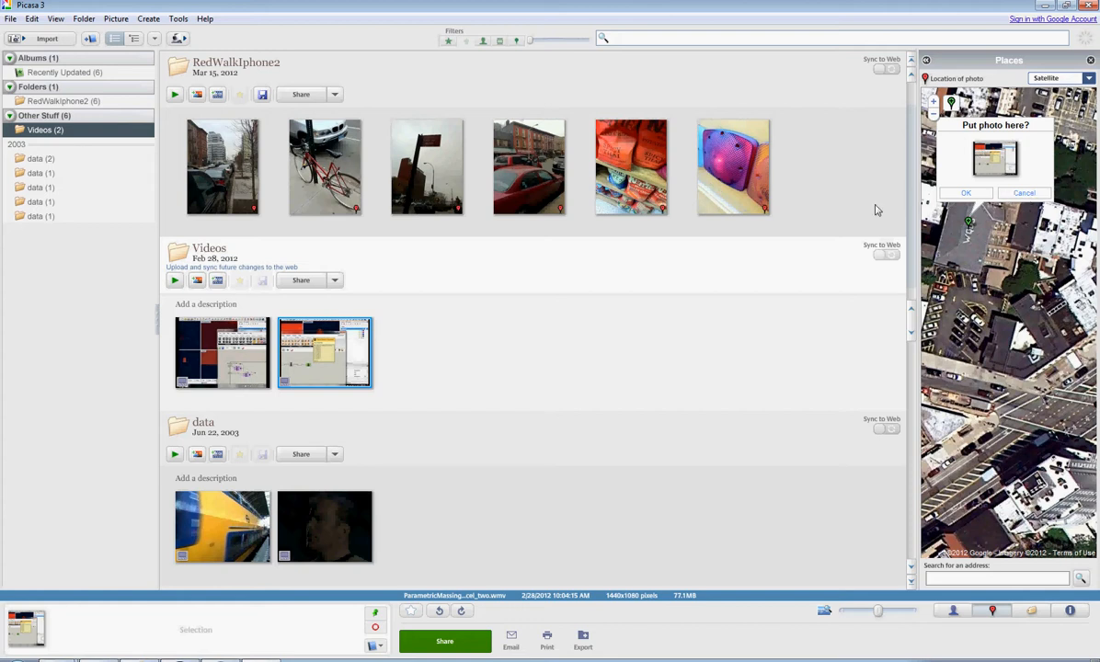
{"action": "left_click", "coordinate": [1027, 195]}
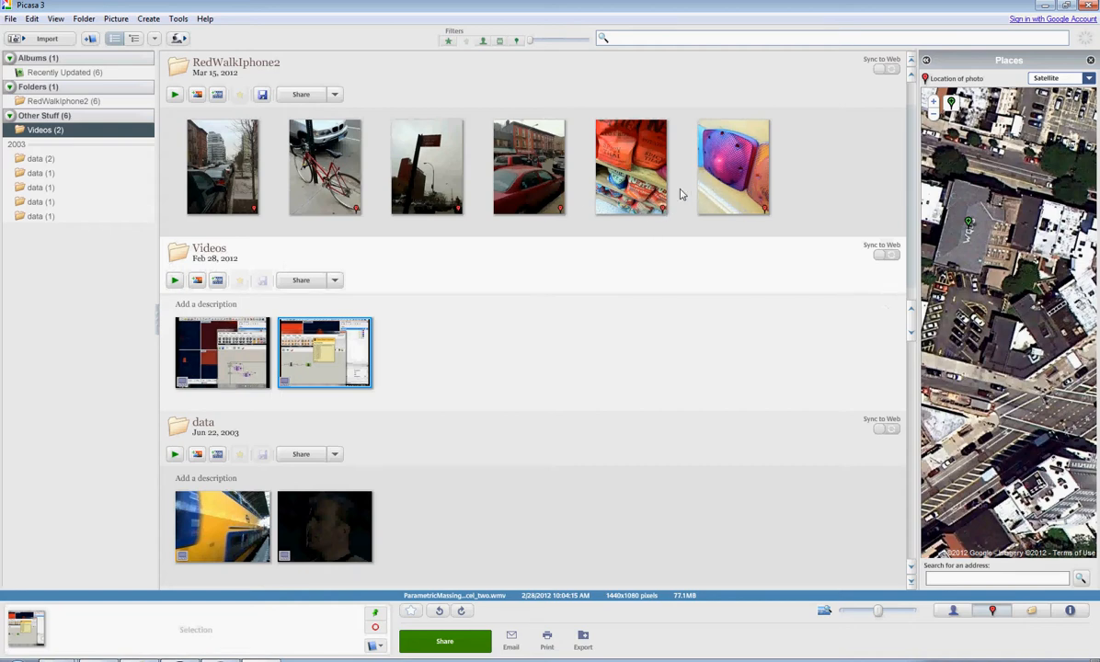
- Open photo IMG_1854.JPG from the RedWalkIphone2 folder for geotagging in Google Earth
{"action": "left_click", "coordinate": [733, 182]}
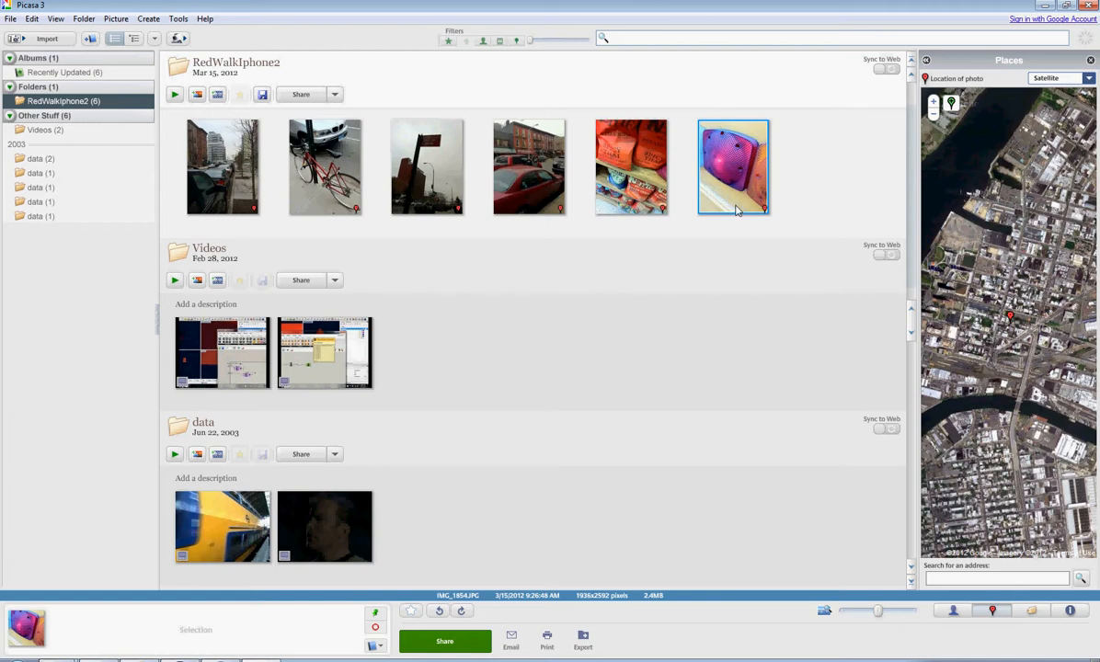
{"action": "left_click", "coordinate": [179, 18]}
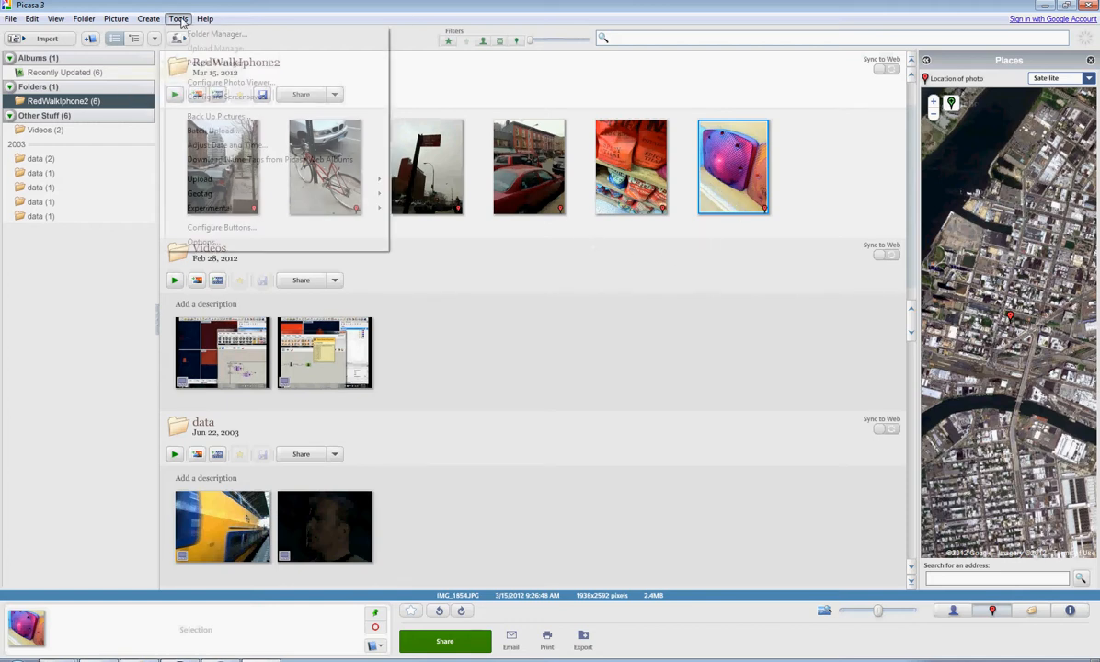
{"action": "mouse_move", "coordinate": [235, 196]}
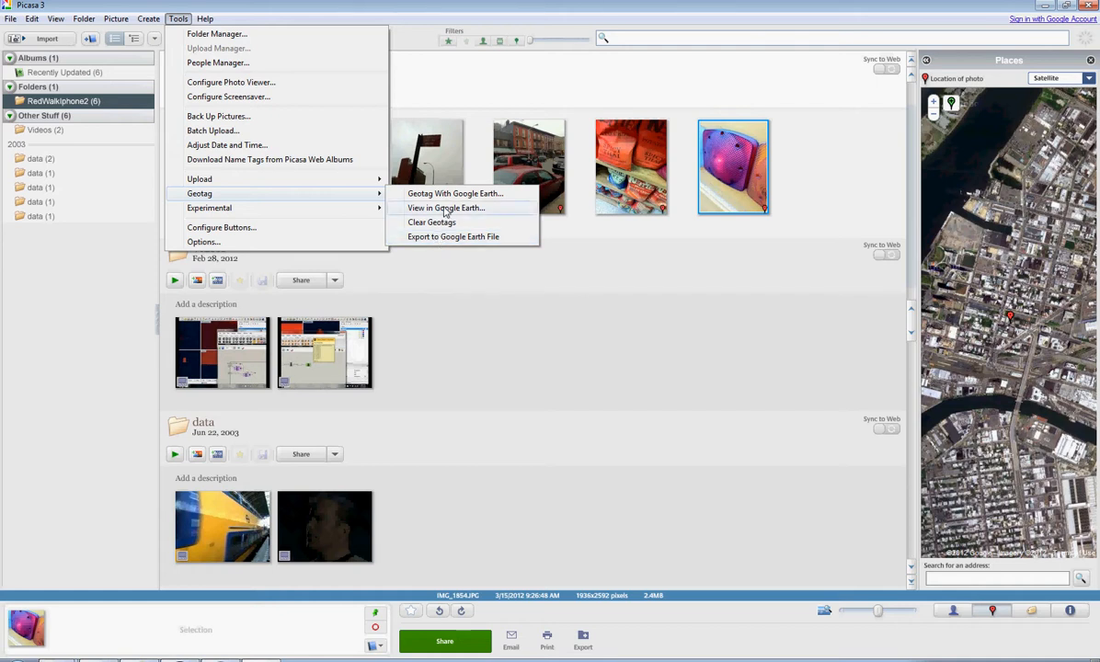
{"action": "left_click", "coordinate": [446, 196]}
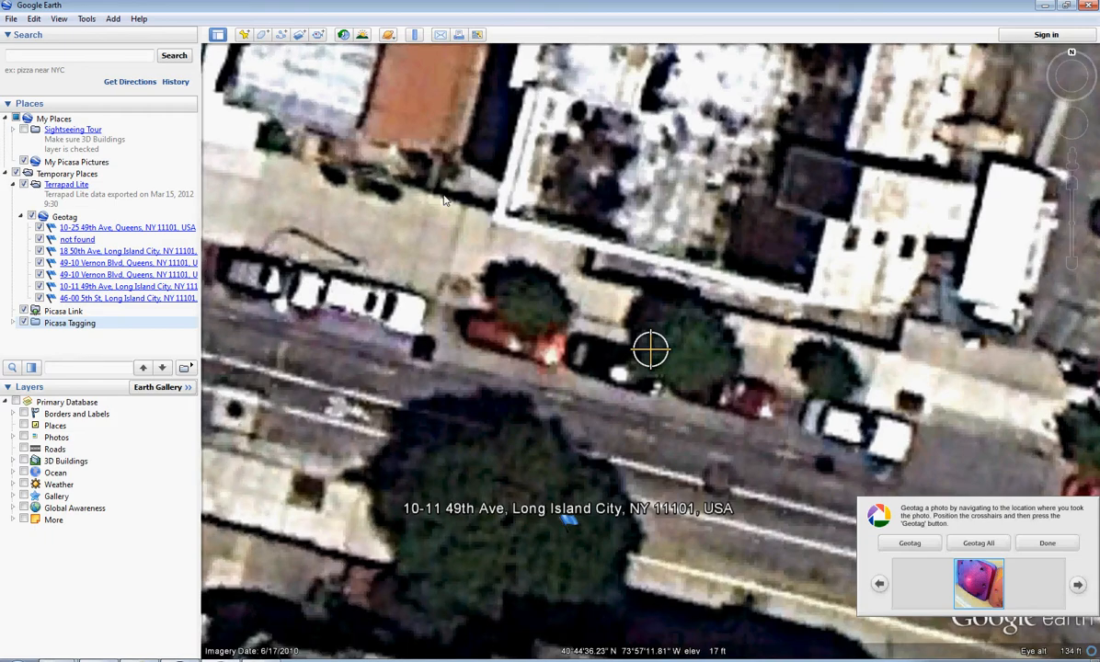
- Geotag the photo on the sidewalk along the south side of 49th Ave and finish geotagging
{"action": "mouse_move", "coordinate": [384, 426]}
{"action": "left_mouse_down"}
{"action": "mouse_move", "coordinate": [437, 359]}
{"action": "mouse_move", "coordinate": [481, 254]}
{"action": "mouse_move", "coordinate": [525, 385]}
{"action": "mouse_move", "coordinate": [438, 439]}
{"action": "mouse_move", "coordinate": [575, 308]}
{"action": "mouse_move", "coordinate": [658, 335]}
{"action": "mouse_move", "coordinate": [819, 286]}
{"action": "mouse_move", "coordinate": [800, 247]}
{"action": "mouse_move", "coordinate": [792, 352]}
{"action": "mouse_move", "coordinate": [828, 374]}
{"action": "left_mouse_up"}
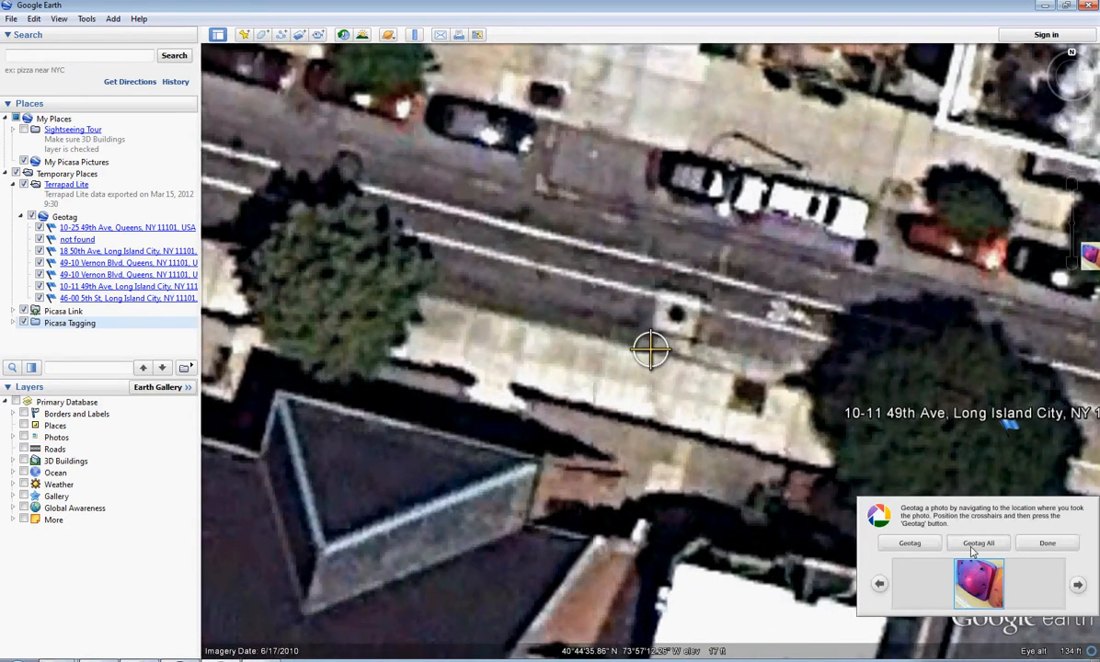
{"action": "left_click", "coordinate": [909, 544]}
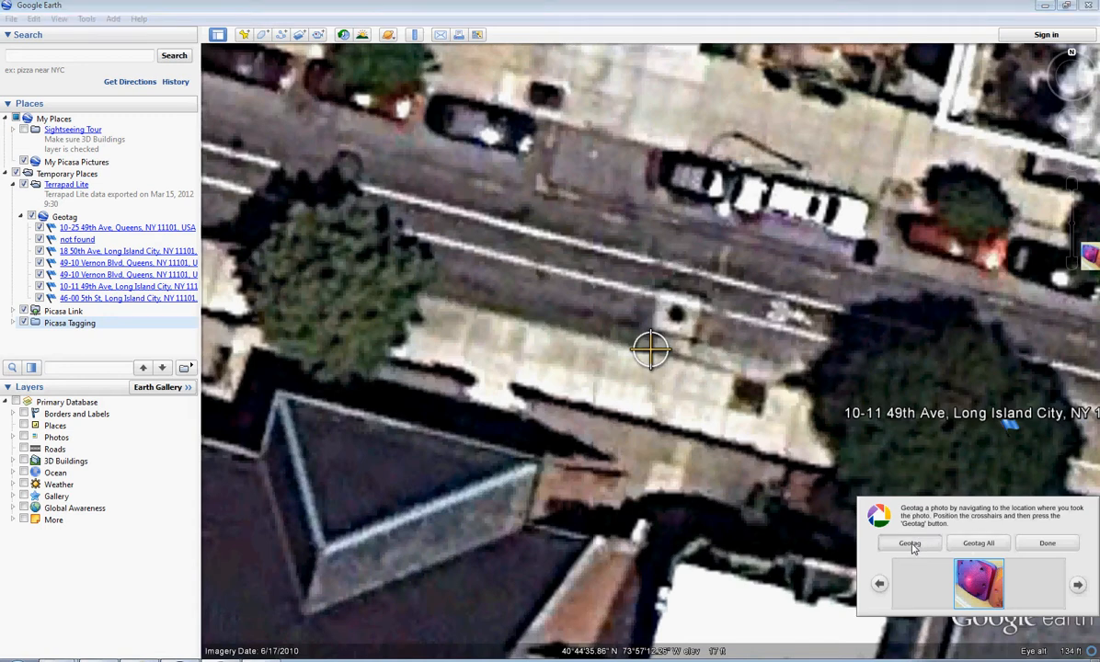
{"action": "left_click", "coordinate": [1049, 543]}
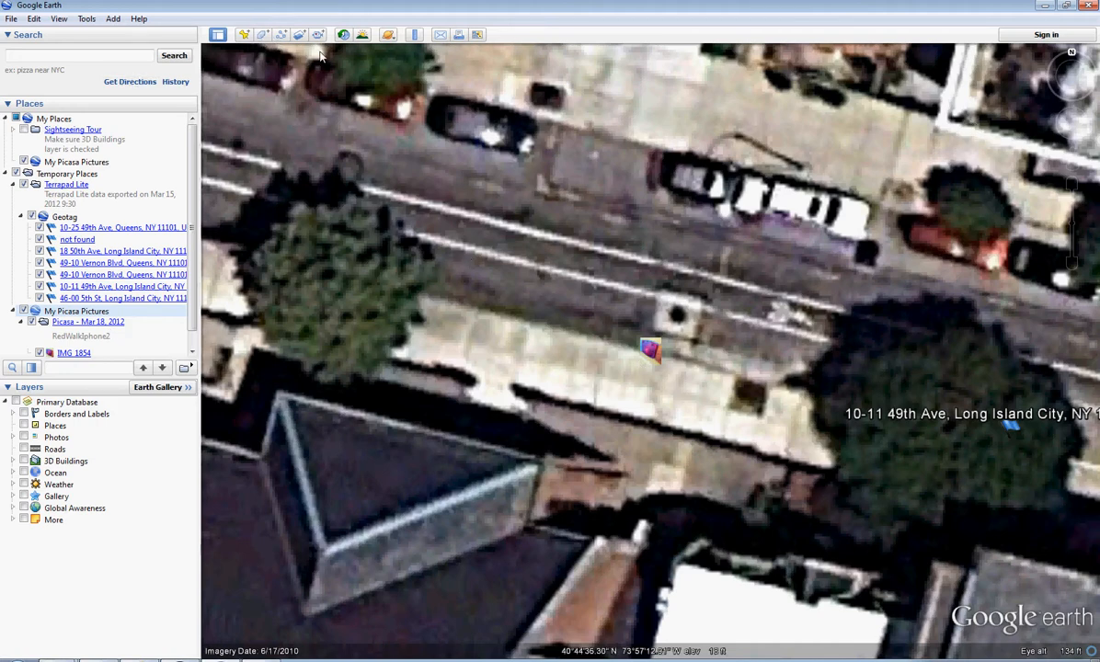
- Close Google Earth, discarding the unsaved temporary places, and check IMG_1854.JPG's new location up close on Picasa's map
{"action": "left_click", "coordinate": [1090, 5]}
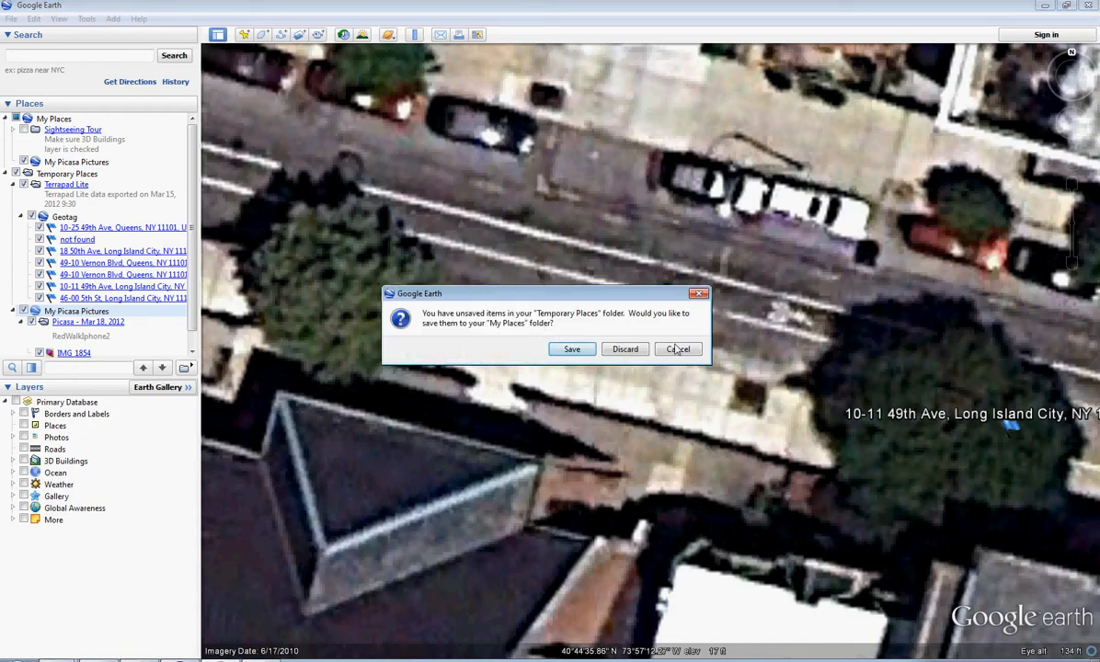
{"action": "left_click", "coordinate": [624, 349]}
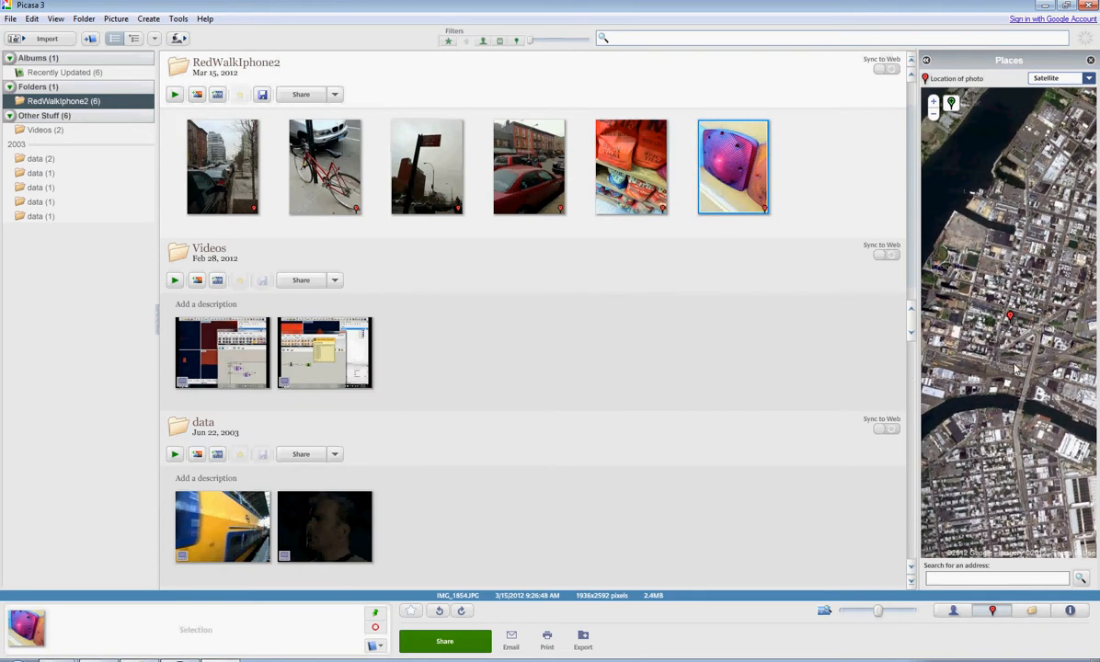
{"action": "left_click", "coordinate": [935, 103]}
{"action": "left_click", "coordinate": [934, 103]}
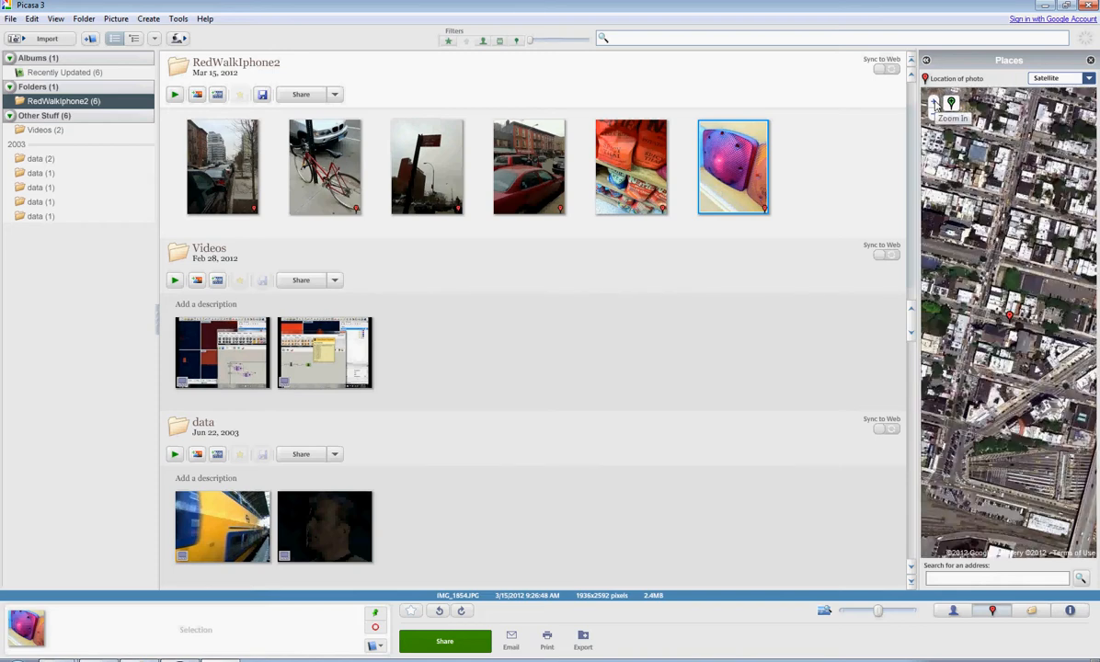
{"action": "left_click", "coordinate": [935, 103]}
{"action": "left_click", "coordinate": [935, 103]}
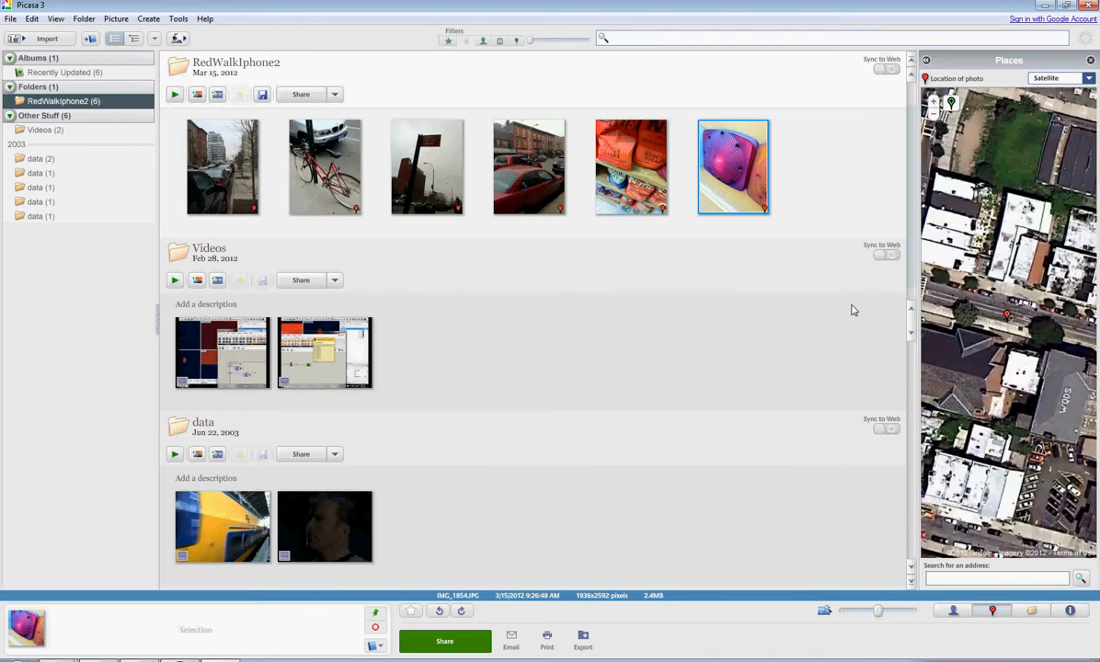
{"action": "left_click", "coordinate": [798, 193]}
{"action": "left_click_drag", "start_coordinate": [830, 195], "coordinate": [195, 135]}
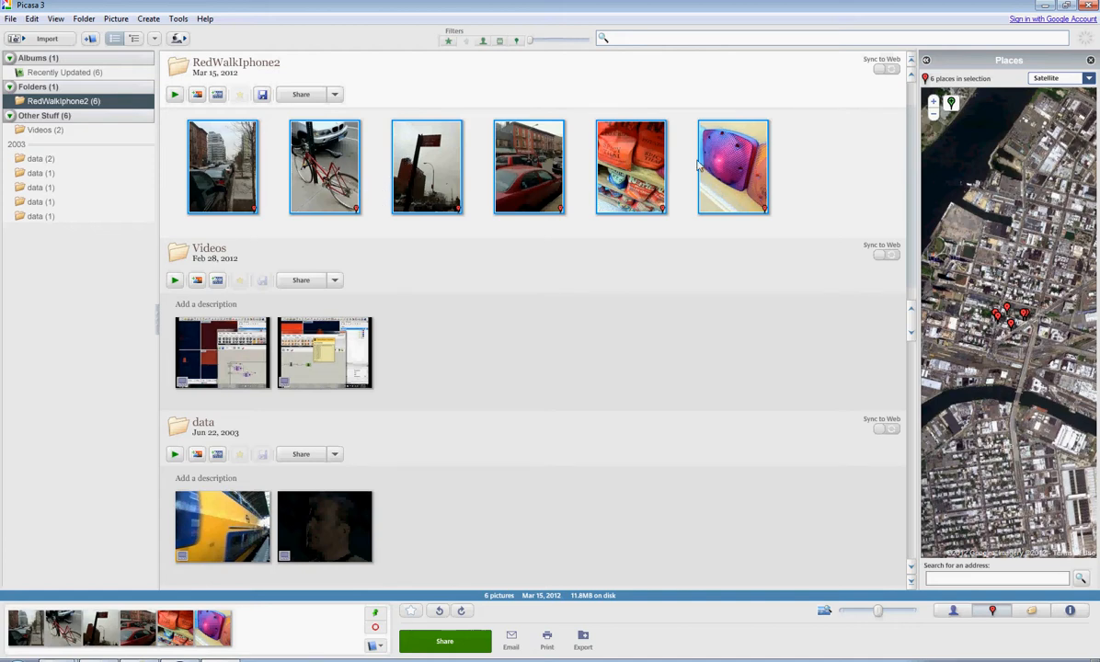
{"action": "right_click", "coordinate": [726, 155]}
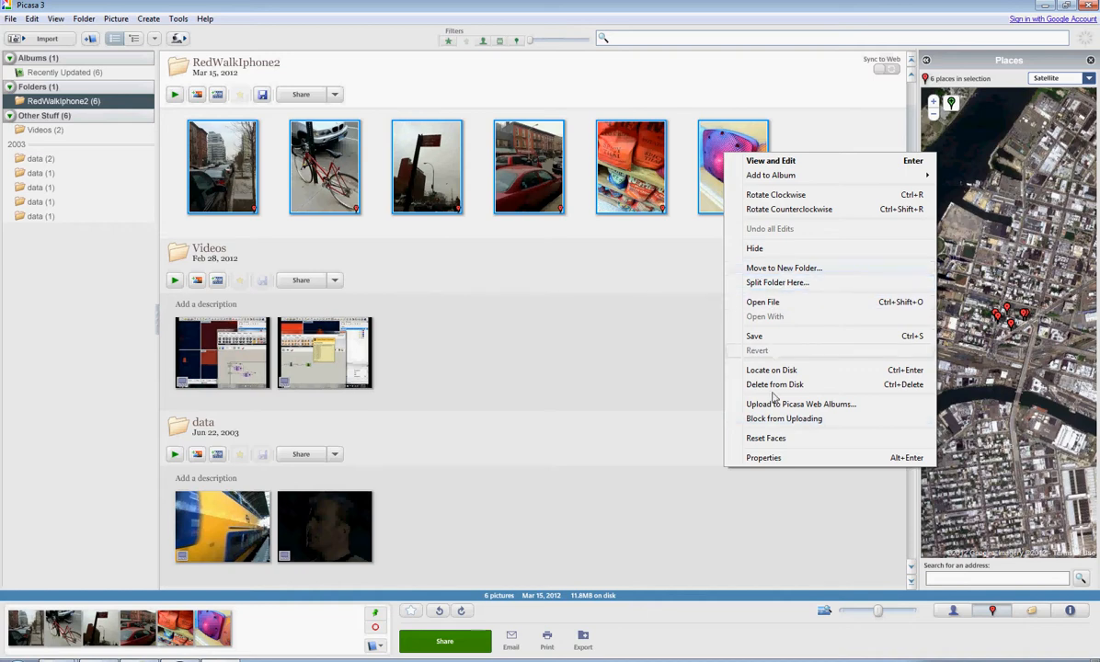
{"action": "left_click", "coordinate": [11, 21]}
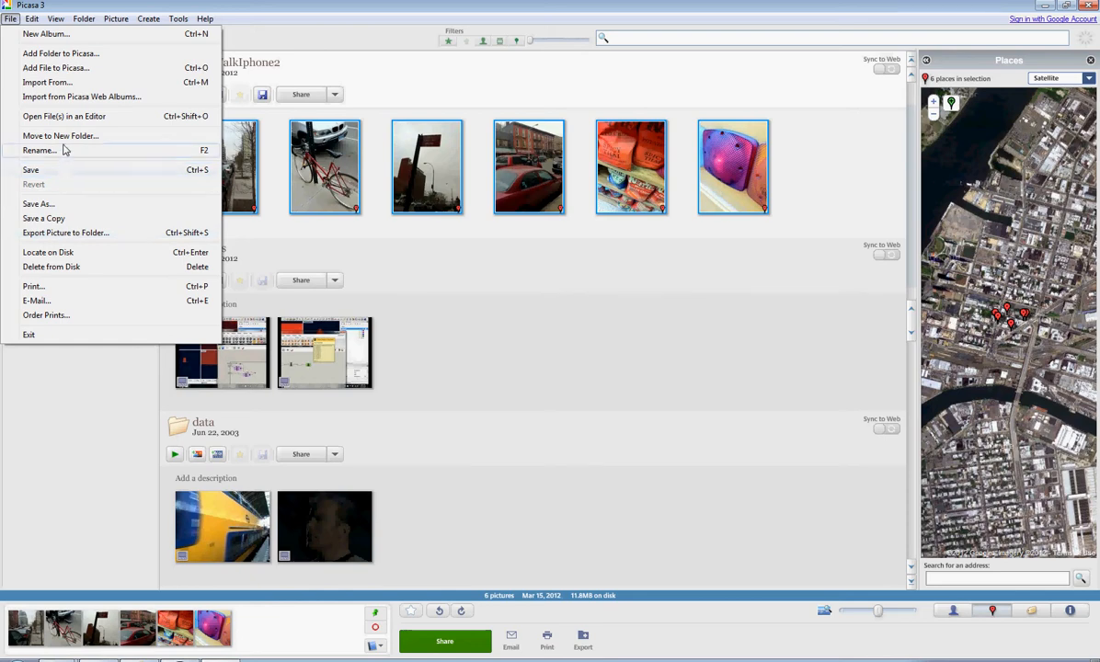
{"action": "right_click", "coordinate": [701, 170]}
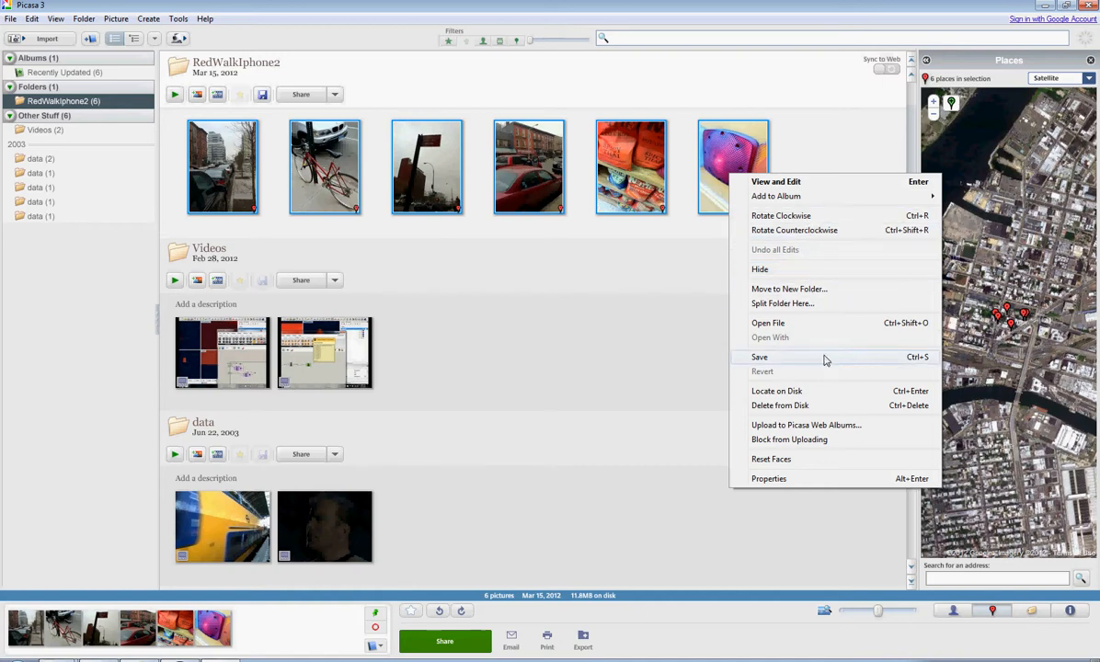
{"action": "right_click", "coordinate": [972, 660]}
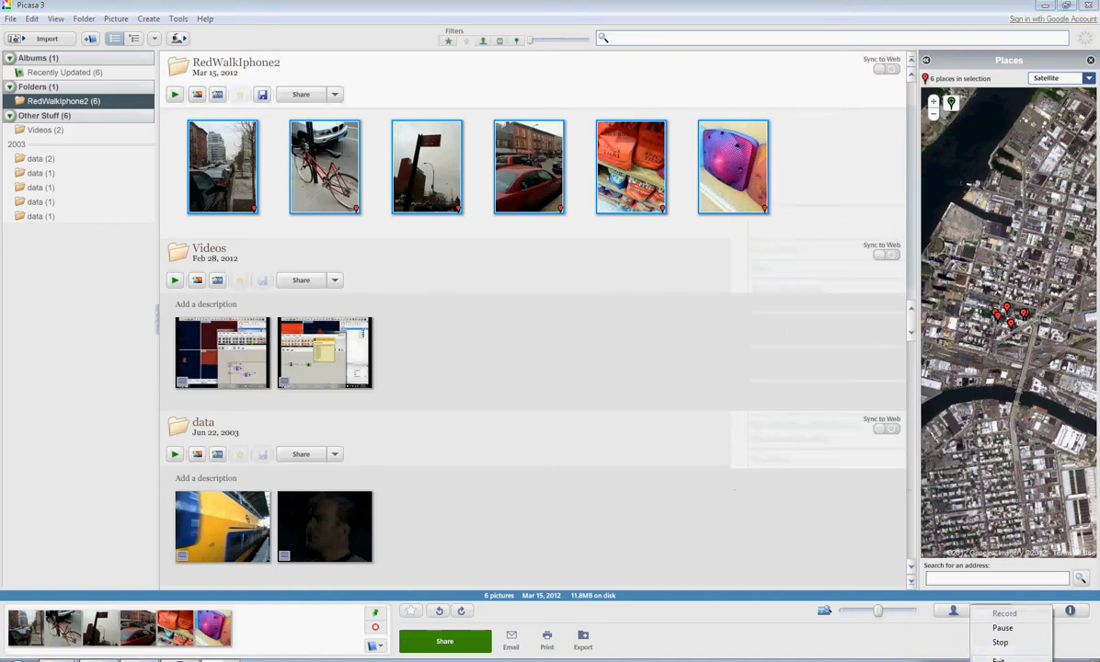
{"action": "left_click", "coordinate": [1000, 645]}
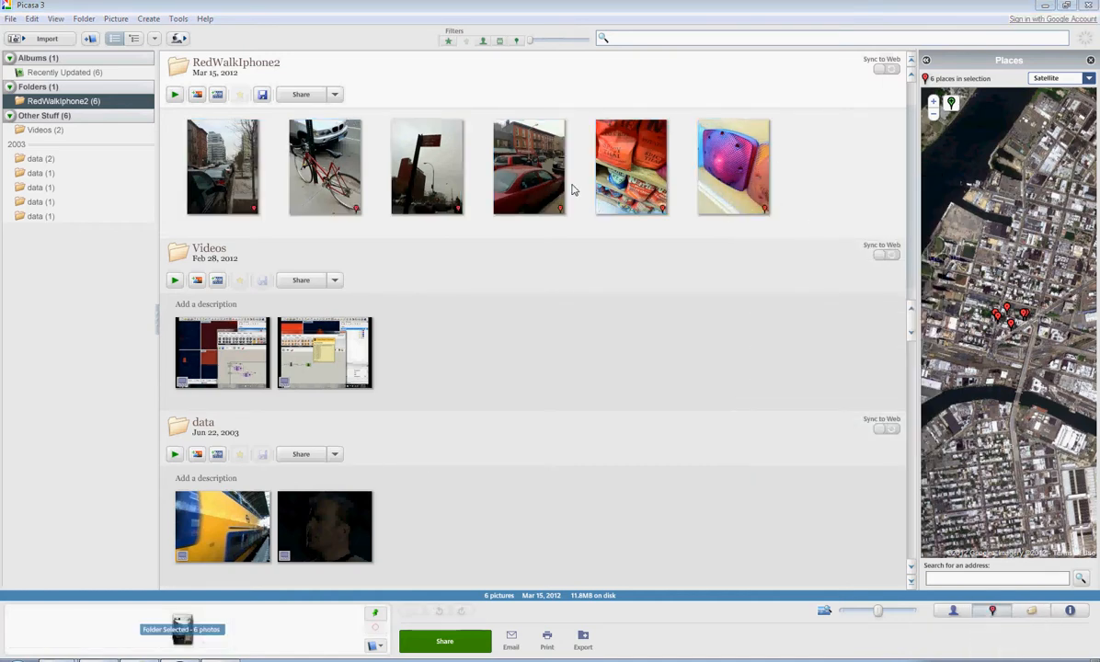
- Select all six photos in the RedWalkIphone2 folder and start exporting them to a Google Earth file
{"action": "left_click_drag", "start_coordinate": [824, 204], "coordinate": [158, 111]}
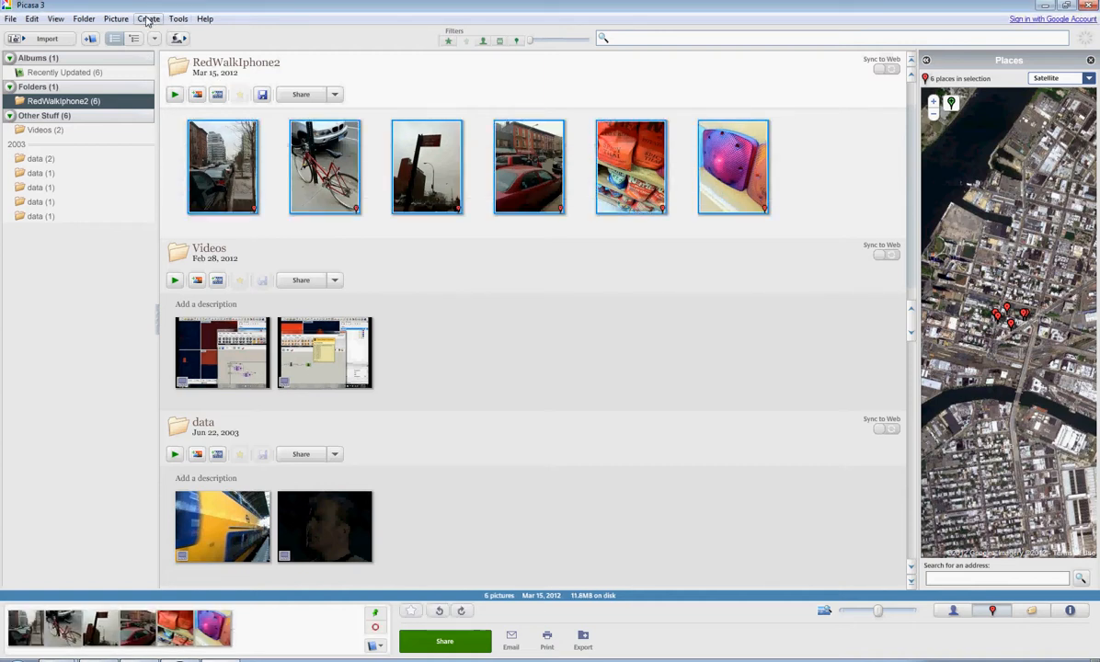
{"action": "left_click", "coordinate": [178, 18]}
{"action": "mouse_move", "coordinate": [241, 195]}
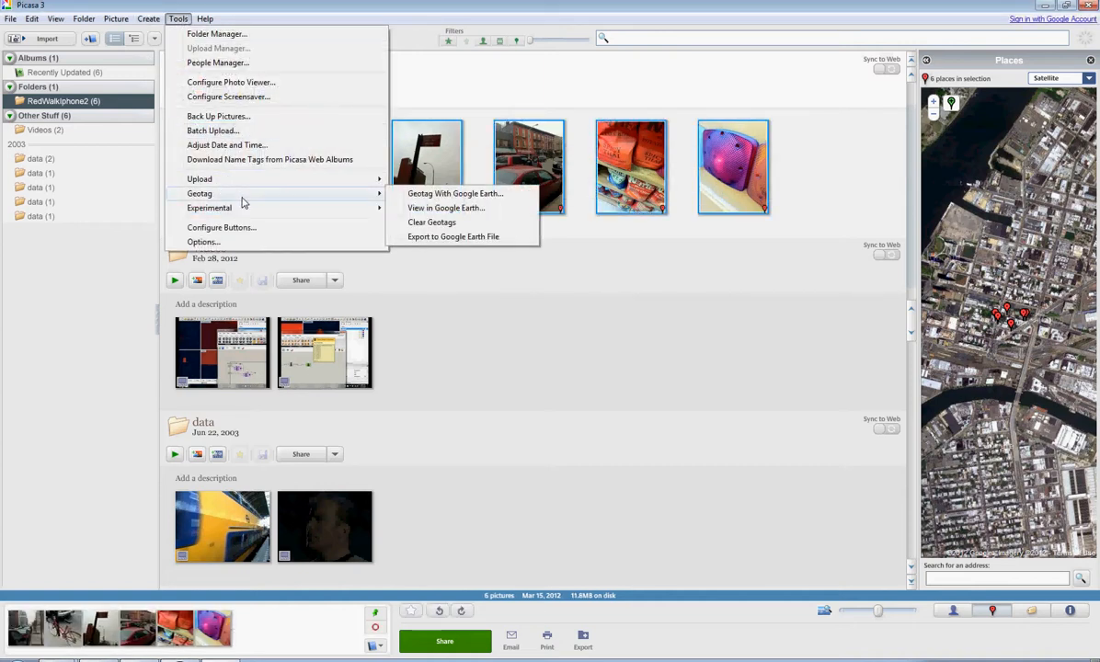
{"action": "left_click", "coordinate": [451, 238]}
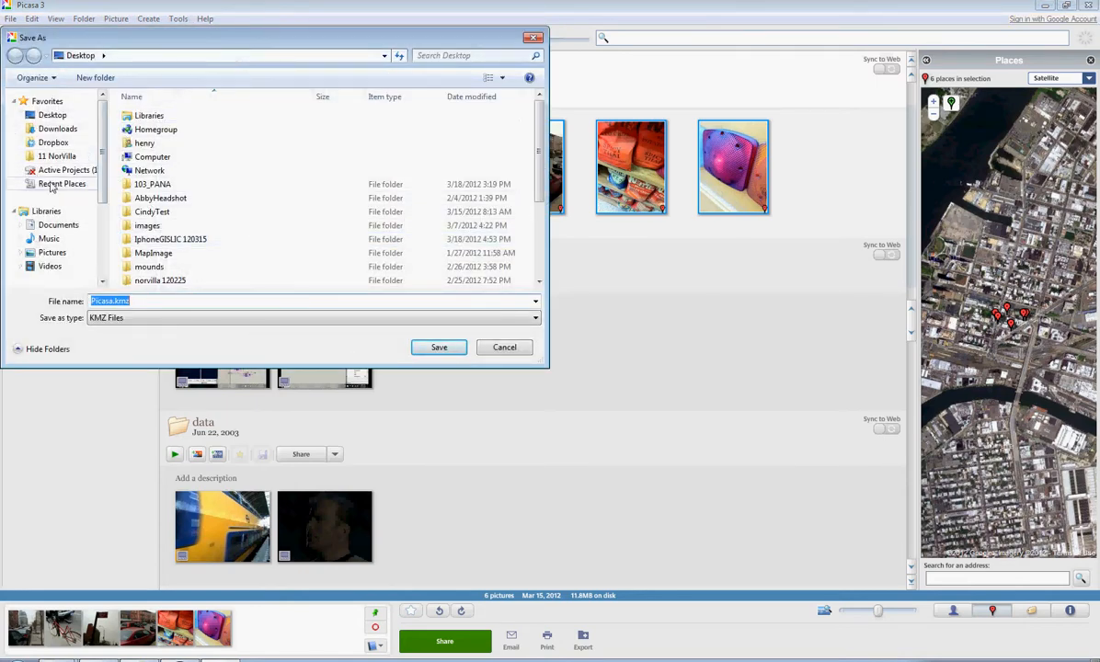
- Save the export as IphoneRedWalk in the Dropbox folder NYUPolySUECapstoneSP12 > GIS > LICMAP > Tracking > iphonePhotos
{"action": "left_click", "coordinate": [55, 142]}
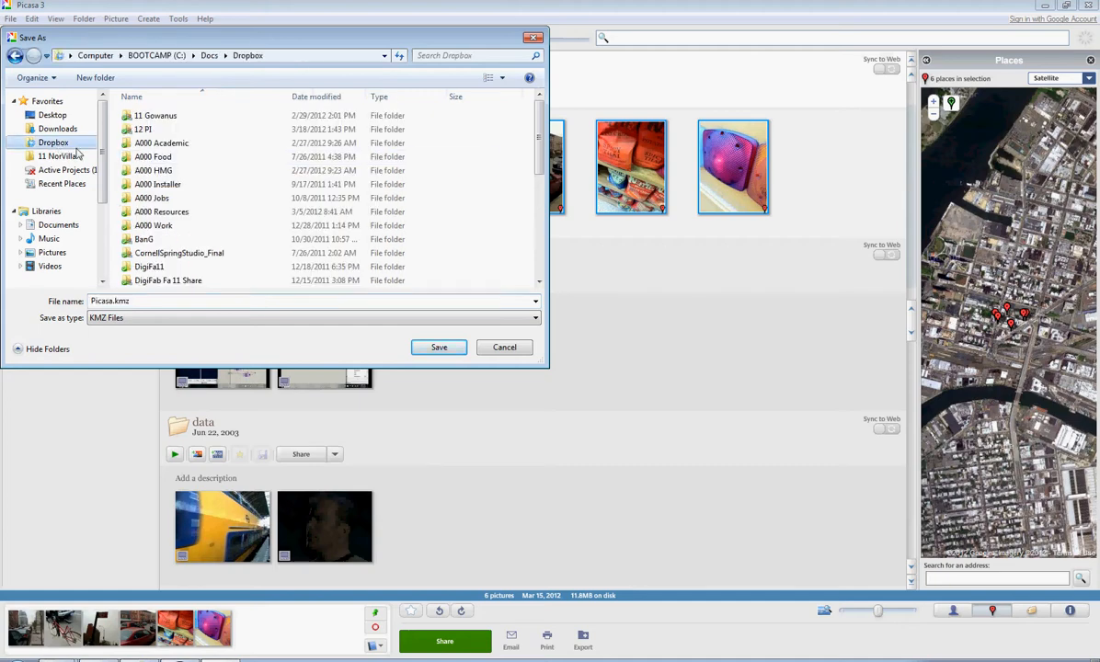
{"action": "scroll", "coordinate": [202, 234], "scroll_direction": "down", "scroll_amount": 5}
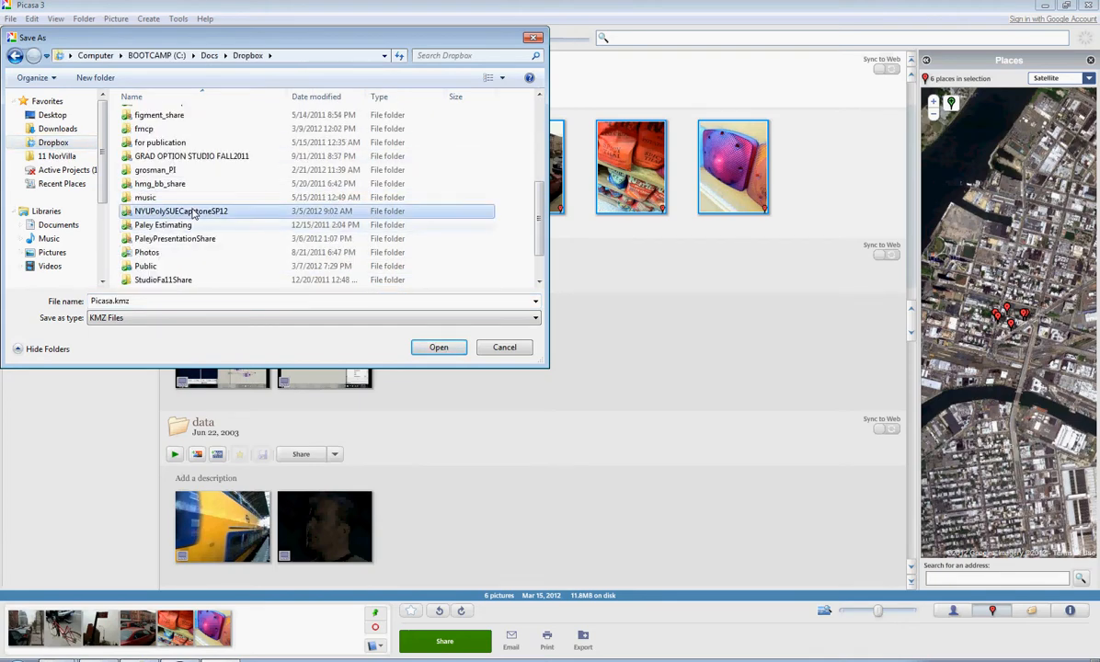
{"action": "double_click", "coordinate": [189, 212]}
{"action": "double_click", "coordinate": [142, 115]}
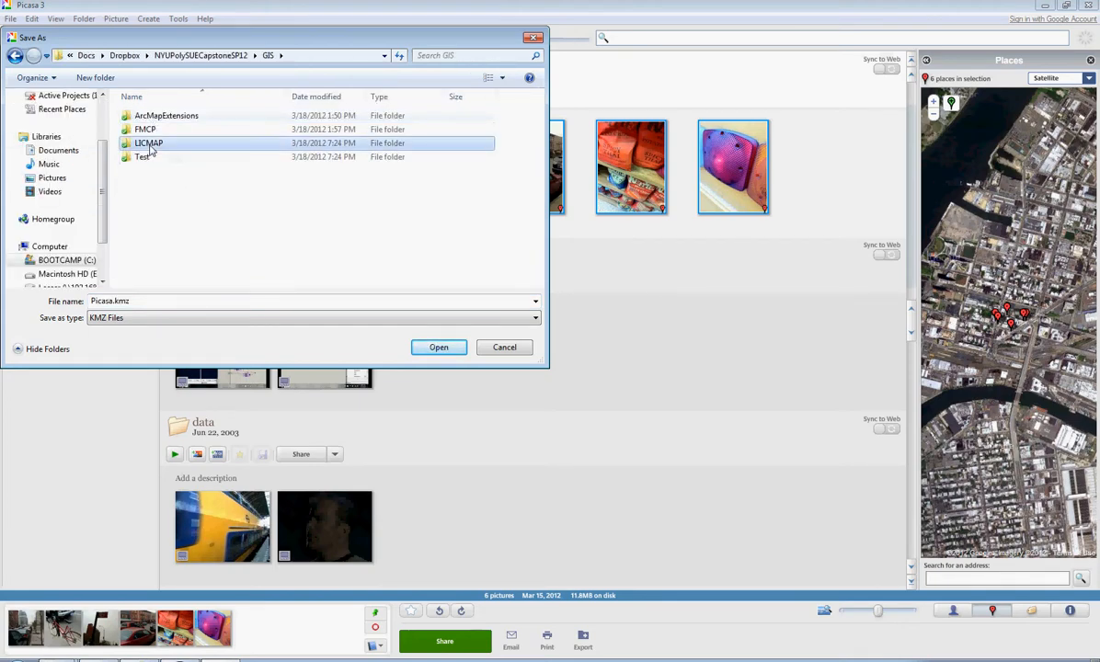
{"action": "double_click", "coordinate": [152, 143]}
{"action": "double_click", "coordinate": [333, 138]}
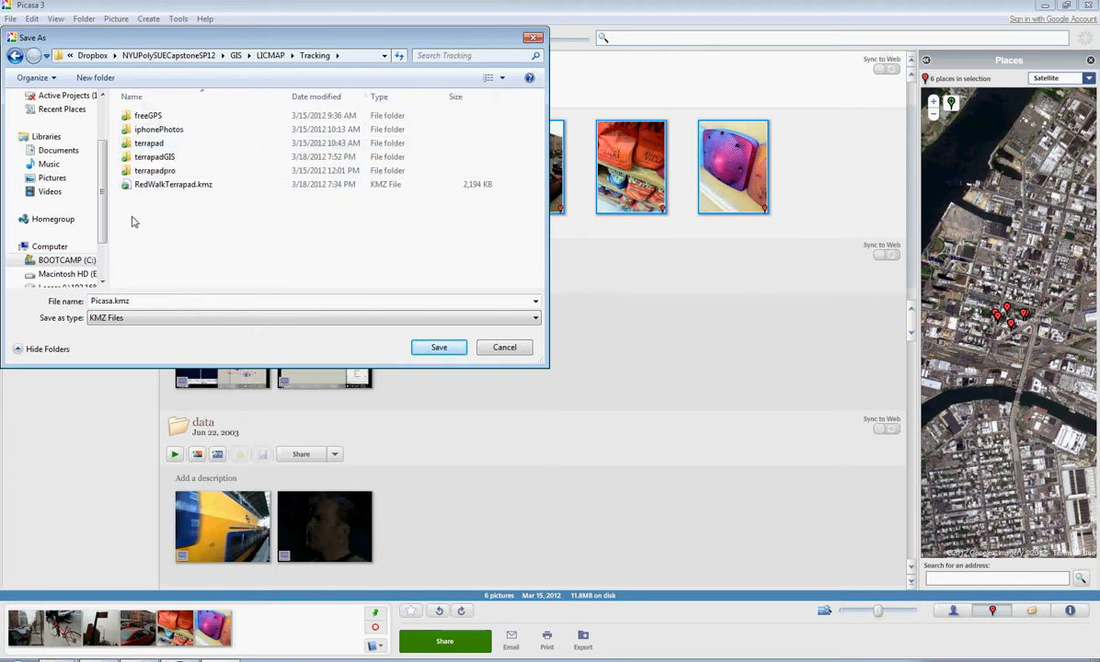
{"action": "double_click", "coordinate": [161, 129]}
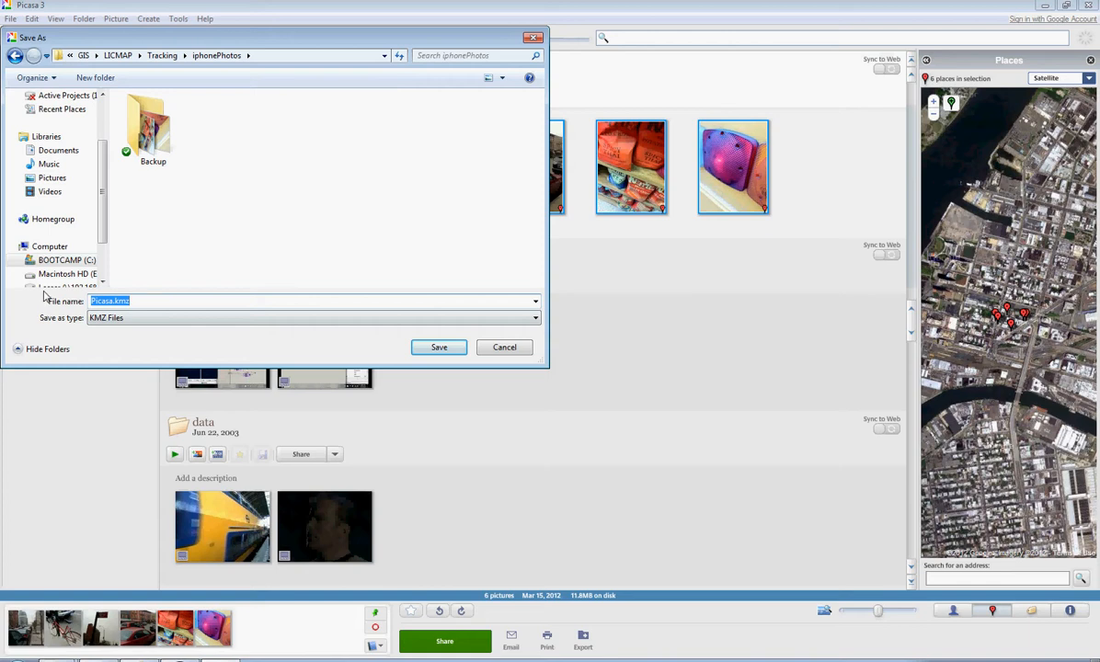
{"action": "type", "text": "iPho"}
{"action": "left_click", "coordinate": [438, 347]}
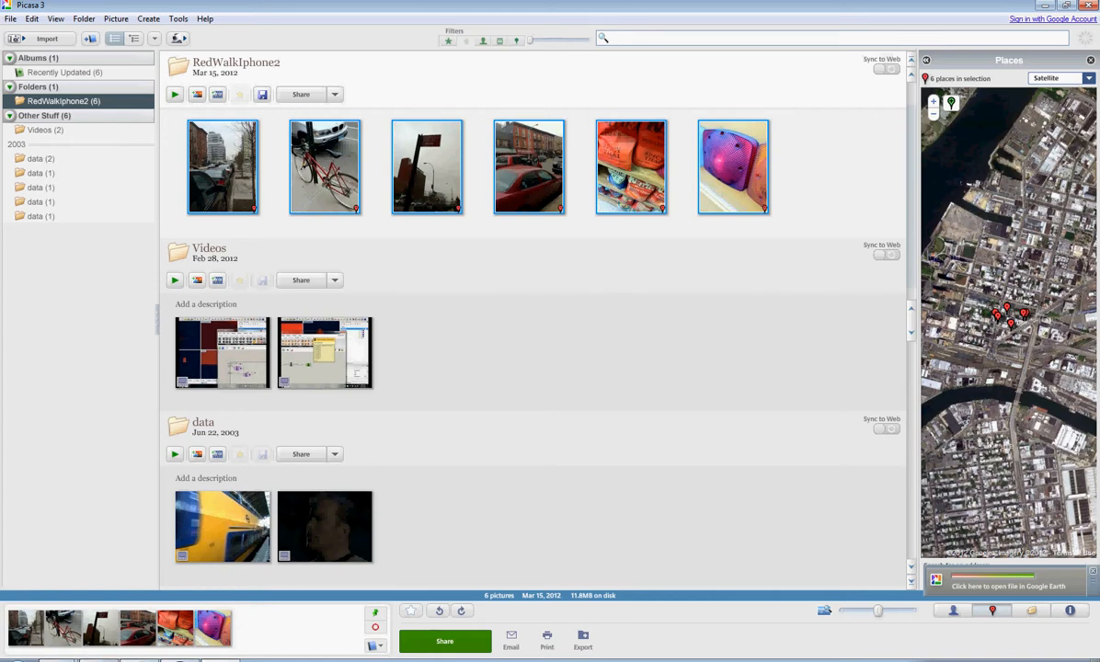
- Start Google Earth, dismiss the start-up tip, and open the KMZ file just exported from Picasa
{"action": "left_click", "coordinate": [17, 659]}
{"action": "left_click", "coordinate": [43, 591]}
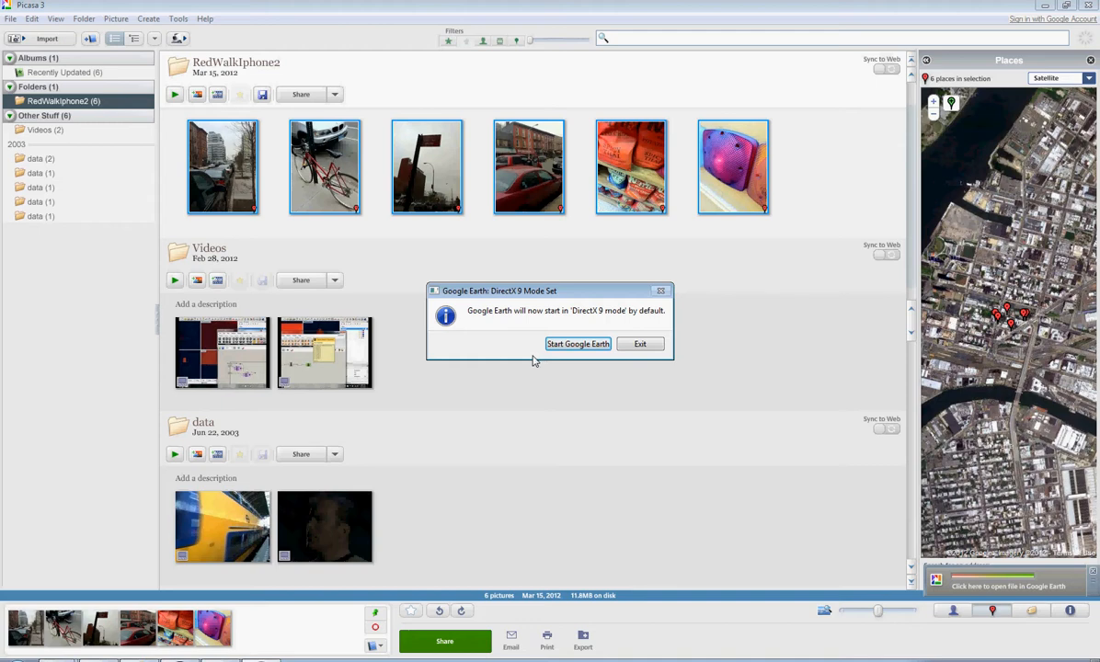
{"action": "left_click", "coordinate": [572, 344]}
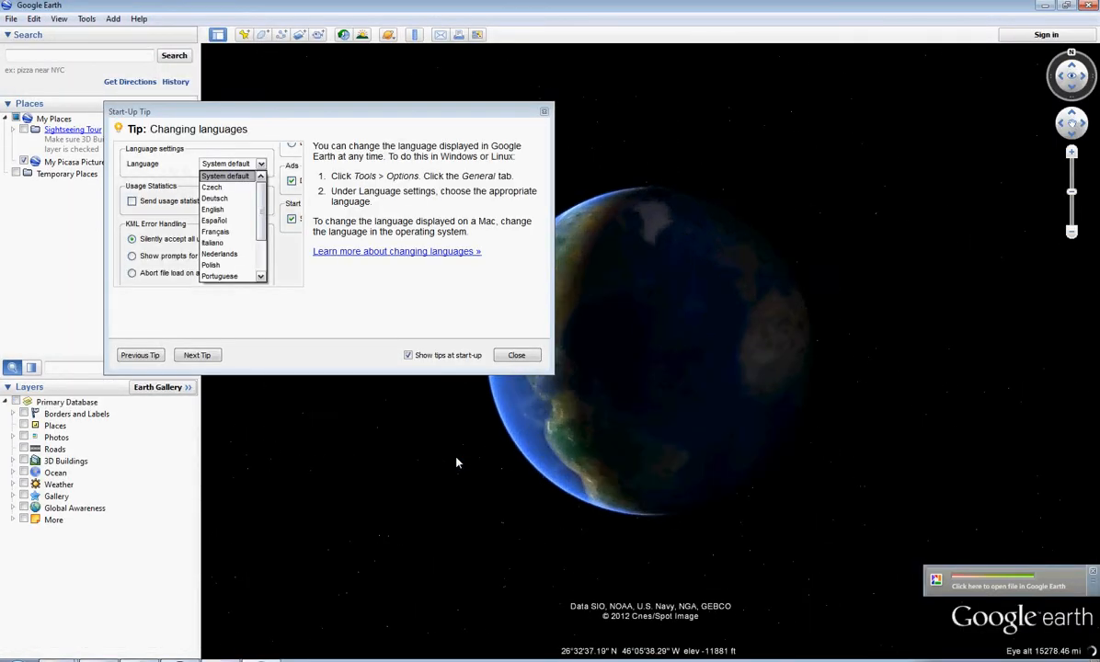
{"action": "left_click", "coordinate": [518, 356]}
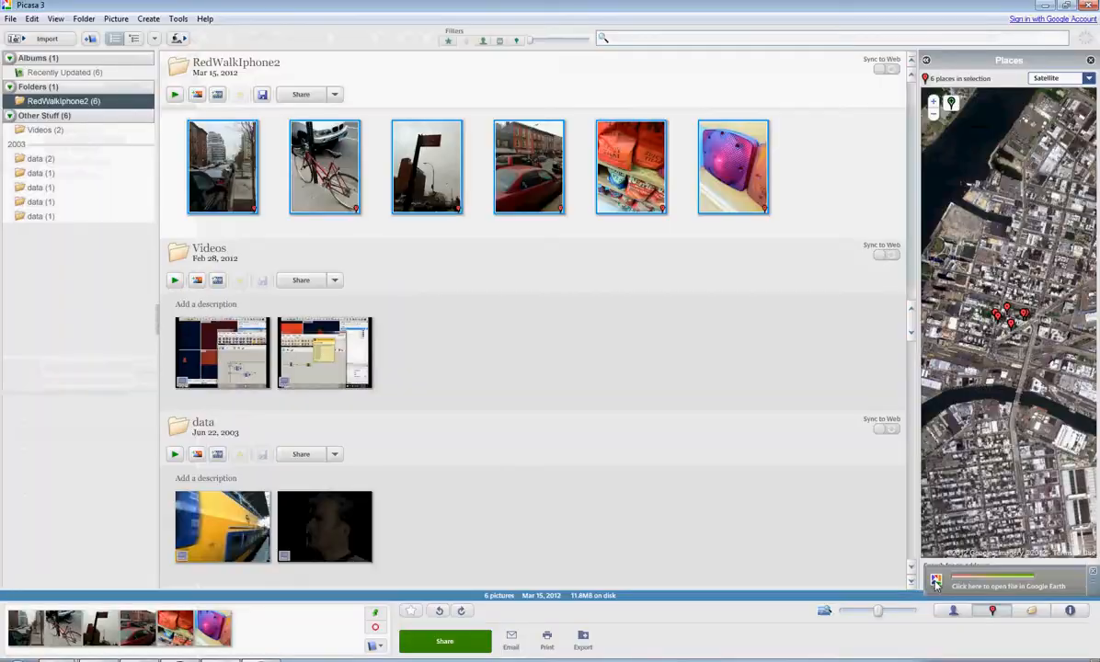
{"action": "left_click", "coordinate": [936, 583]}
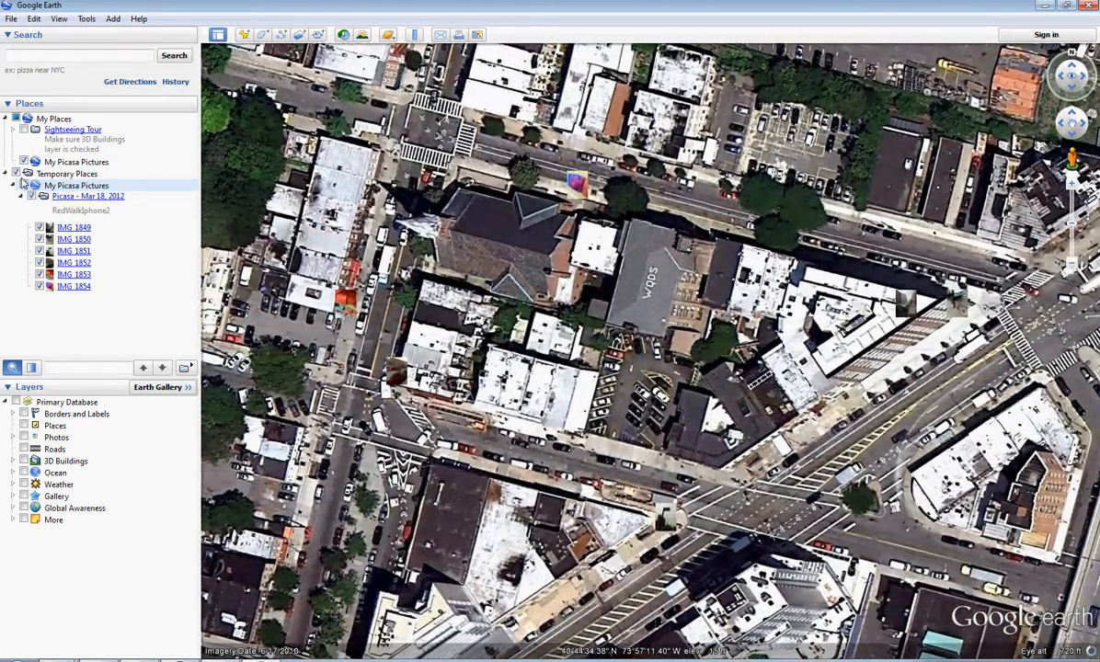
- Hide everything in Temporary Places and collapse its My Picasa Pictures entry
{"action": "left_click", "coordinate": [15, 174]}
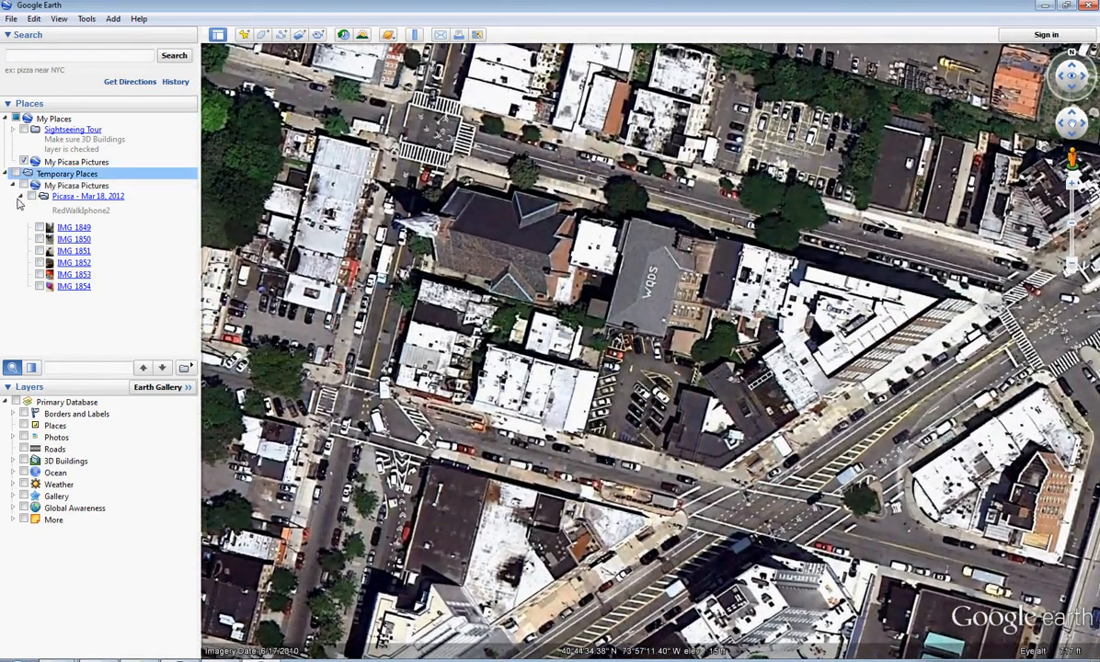
{"action": "left_click", "coordinate": [14, 186]}
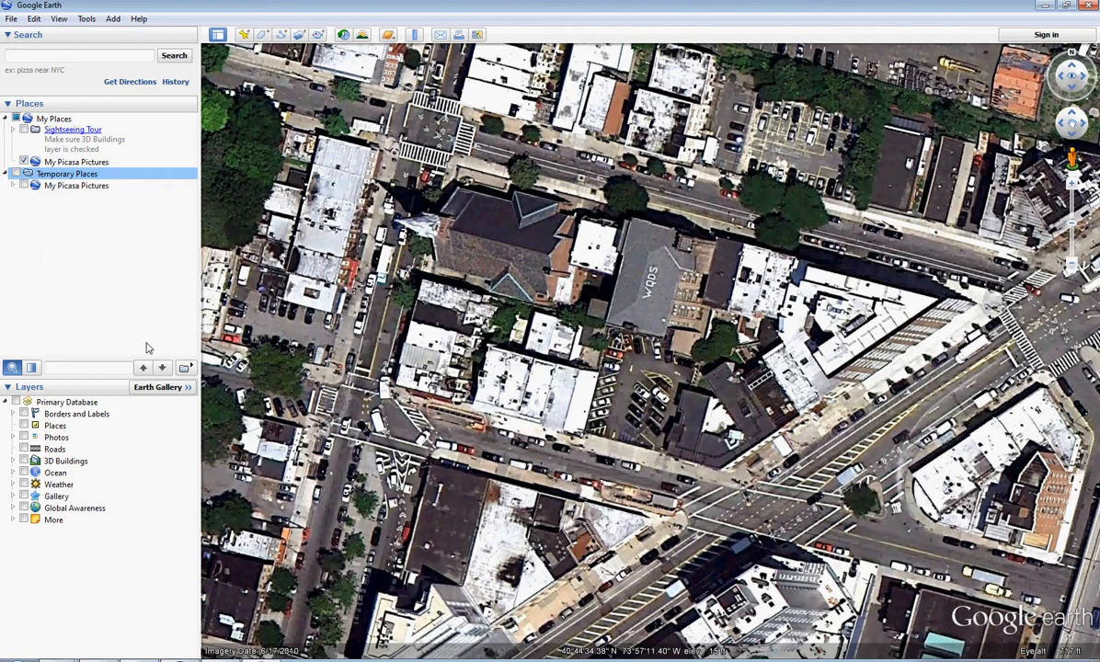
- Browse for a file to open in the Dropbox folder NYUPolySUECapstoneSP12 > GIS > LICMAP > Tracking
{"action": "left_click", "coordinate": [12, 18]}
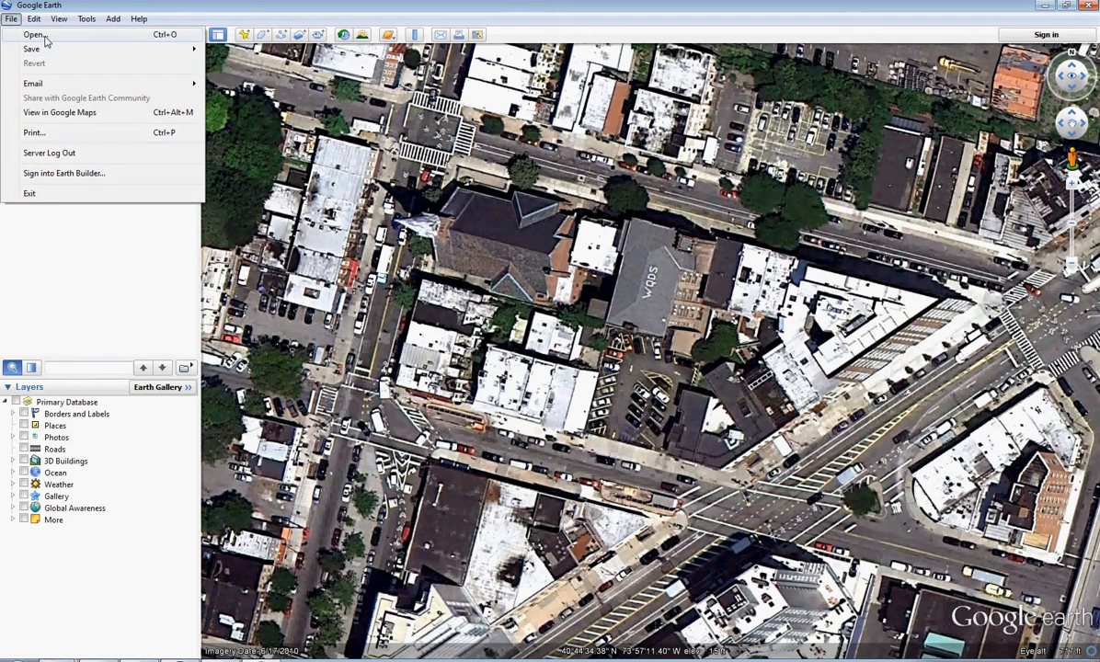
{"action": "left_click", "coordinate": [39, 35]}
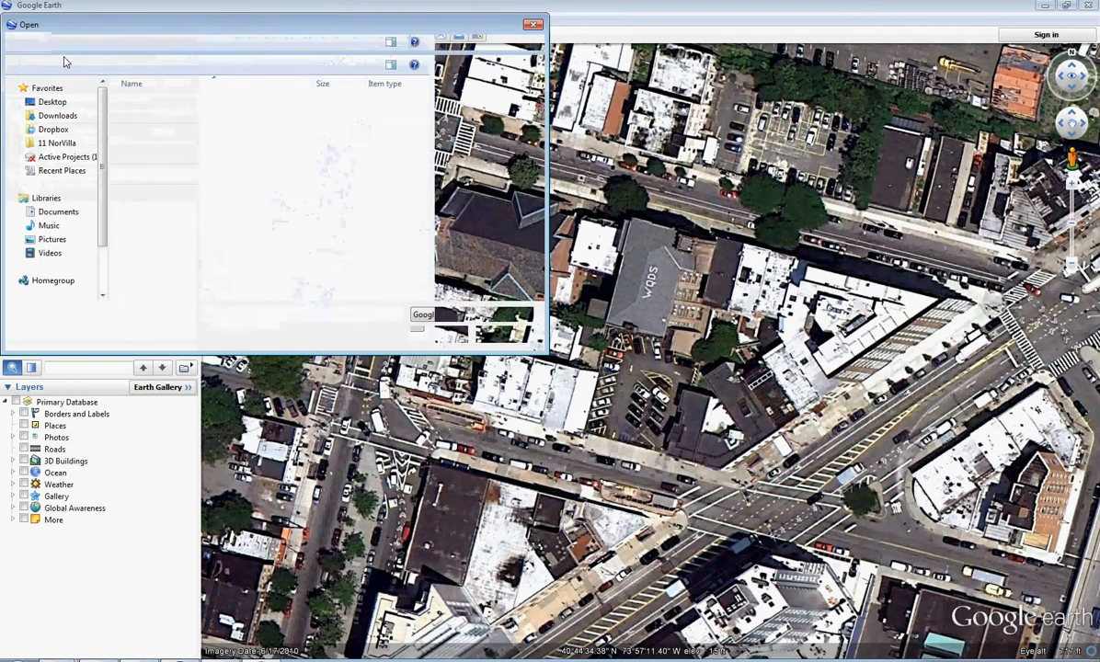
{"action": "left_click", "coordinate": [52, 129]}
{"action": "left_click", "coordinate": [151, 236]}
{"action": "scroll", "coordinate": [152, 237], "scroll_direction": "down", "scroll_amount": 3}
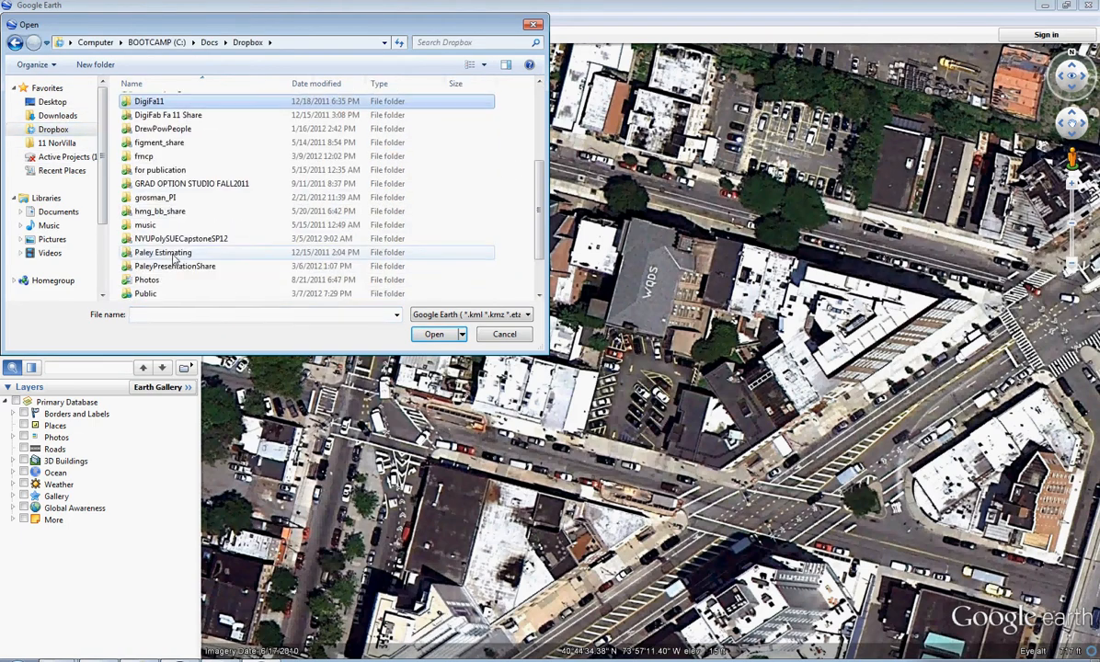
{"action": "double_click", "coordinate": [165, 239]}
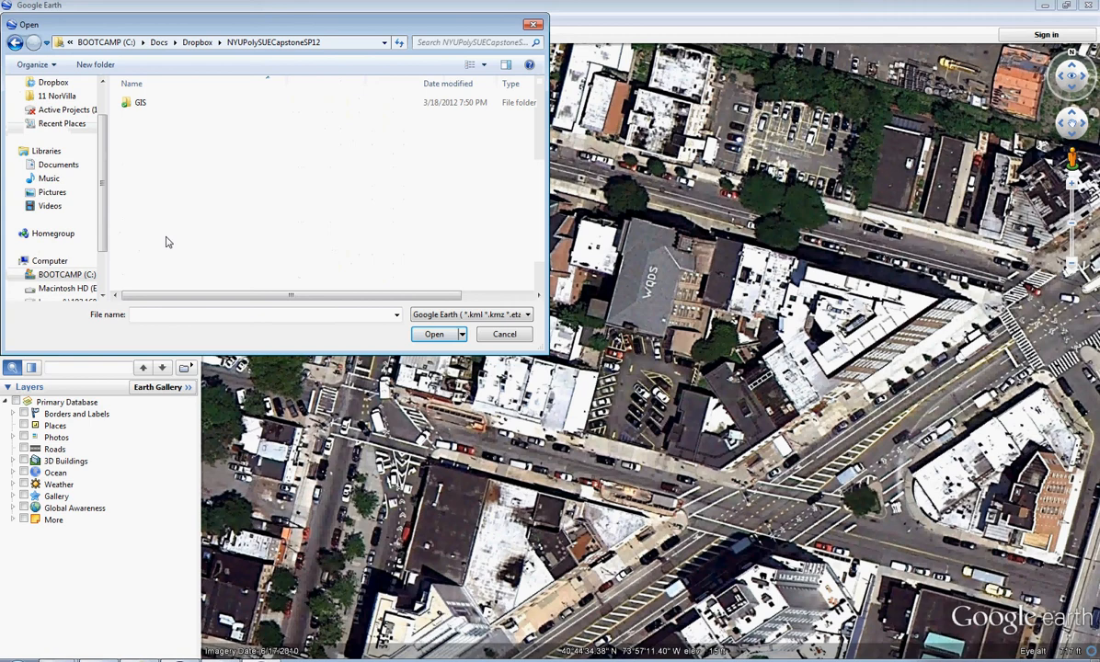
{"action": "double_click", "coordinate": [140, 104]}
{"action": "double_click", "coordinate": [147, 130]}
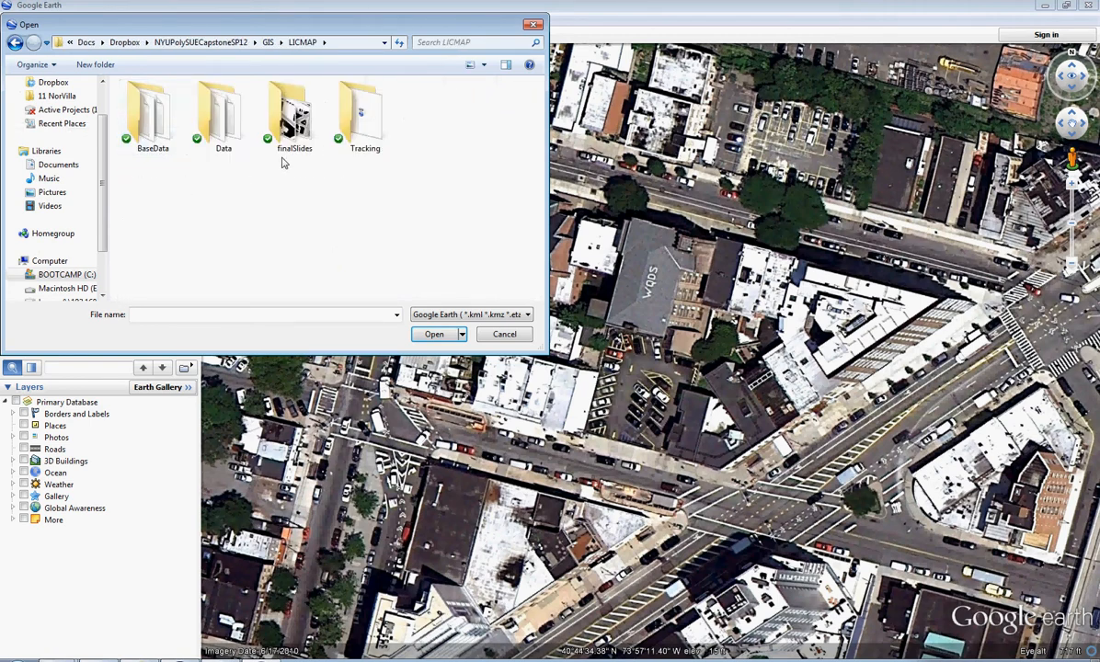
{"action": "double_click", "coordinate": [361, 115]}
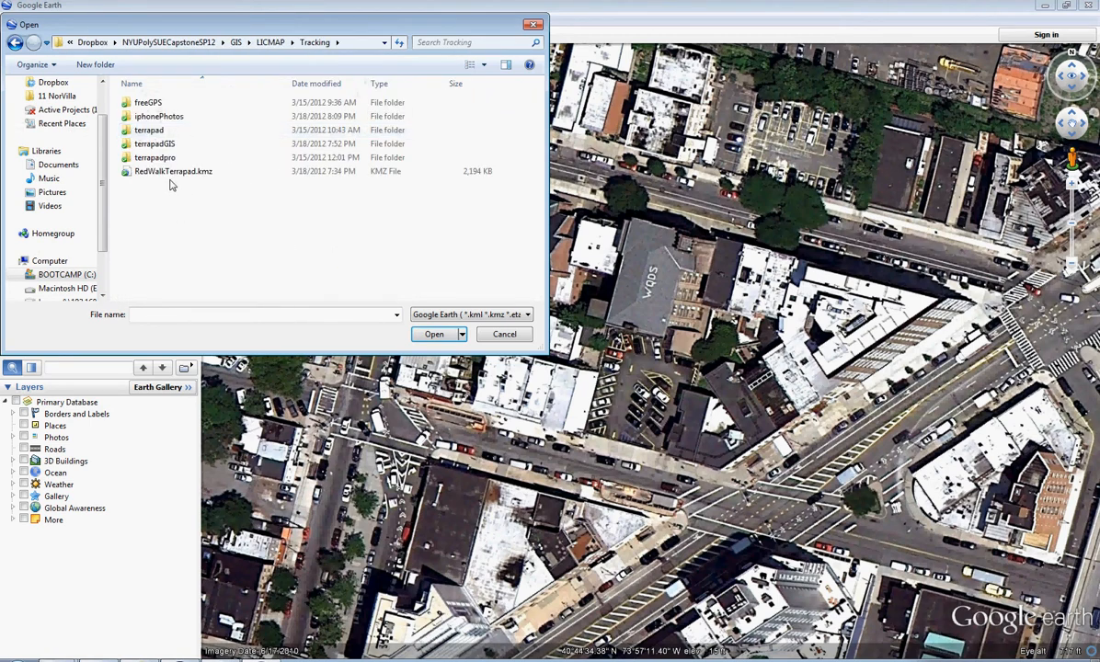
- Open IphoneRedWalk.kmz from the iphonePhotos folder and accept reloading it over the copy already loaded
{"action": "left_click", "coordinate": [132, 174]}
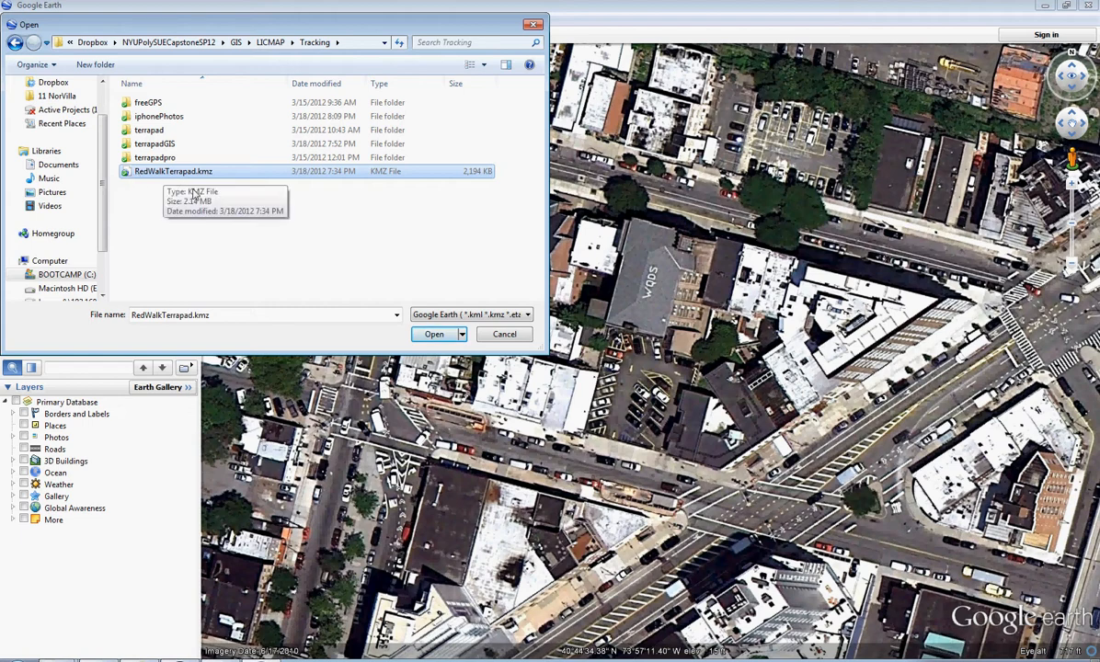
{"action": "double_click", "coordinate": [152, 117]}
{"action": "left_click", "coordinate": [220, 116]}
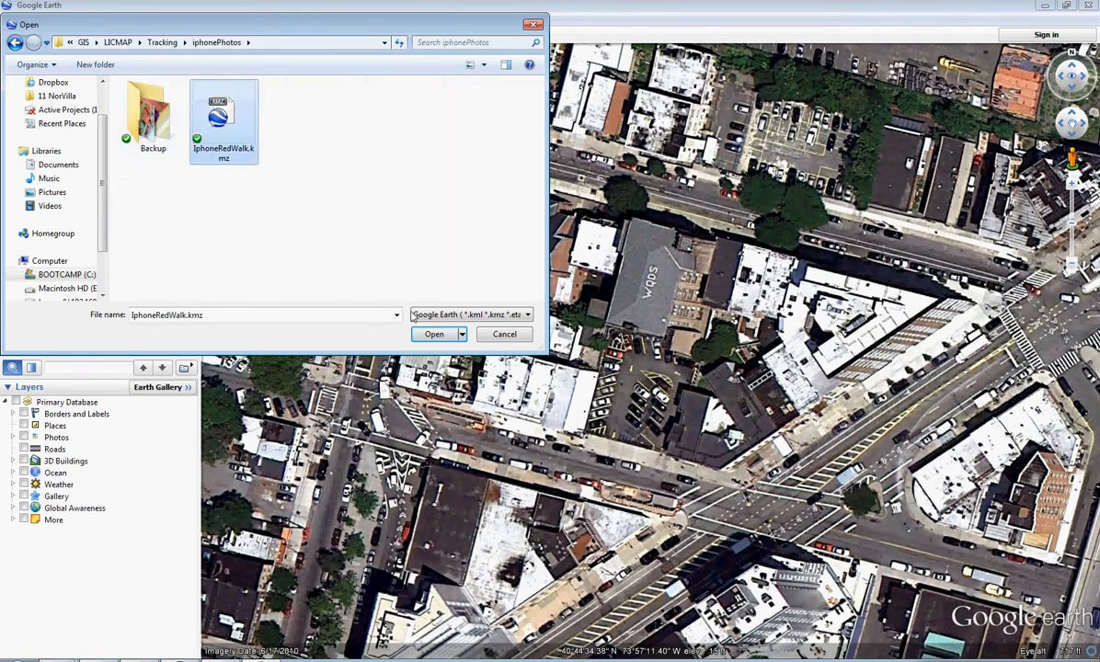
{"action": "left_click", "coordinate": [434, 335]}
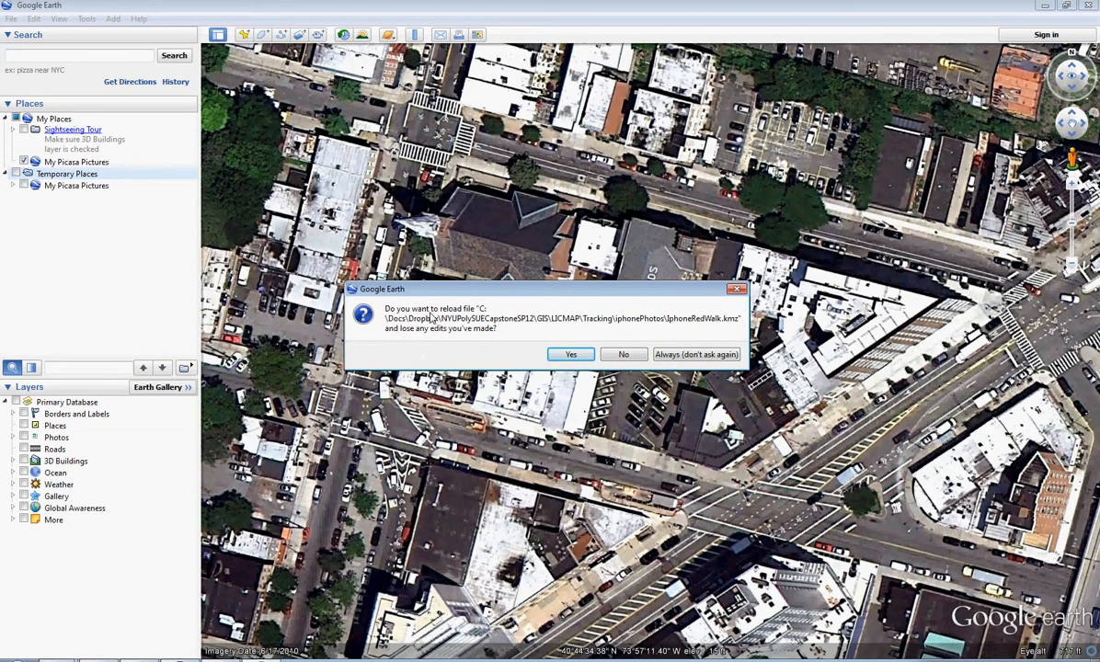
{"action": "left_click", "coordinate": [564, 353]}
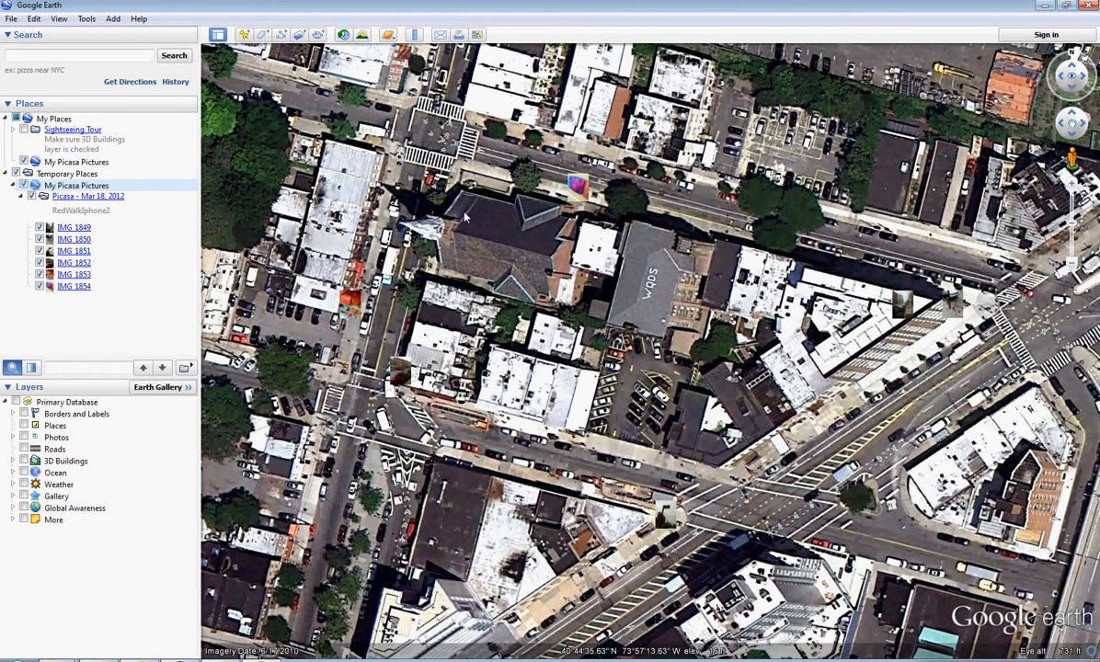
- Close Google Earth, return to the photo library in Picasa, and deselect the walk photos
{"action": "left_click", "coordinate": [1093, 5]}
{"action": "left_click", "coordinate": [626, 350]}
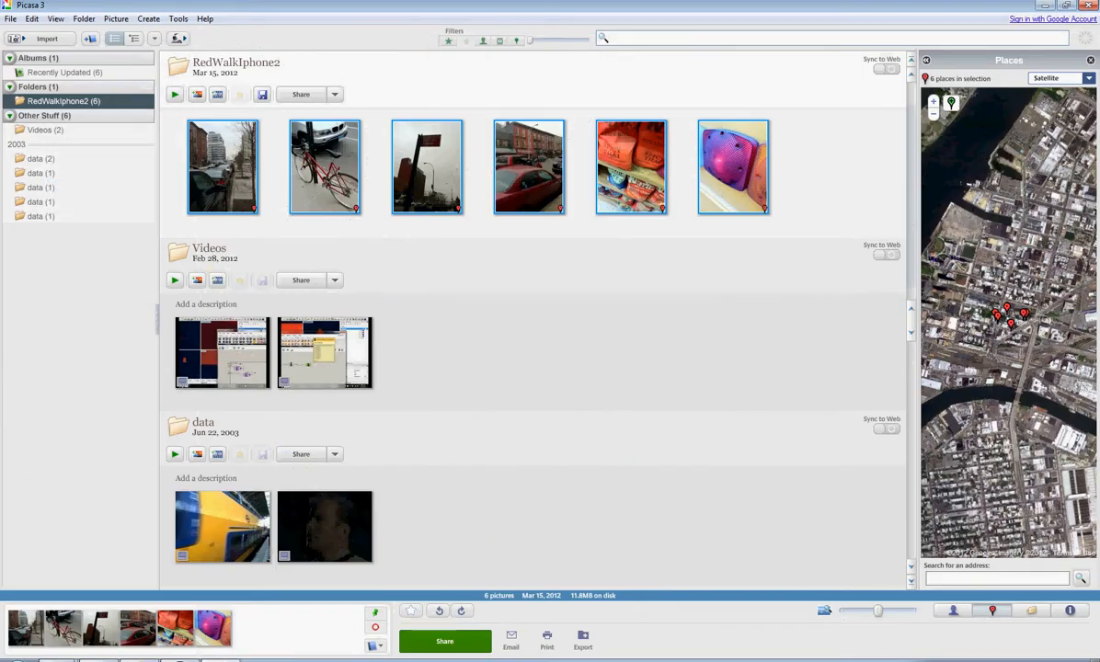
{"action": "left_click", "coordinate": [815, 201]}
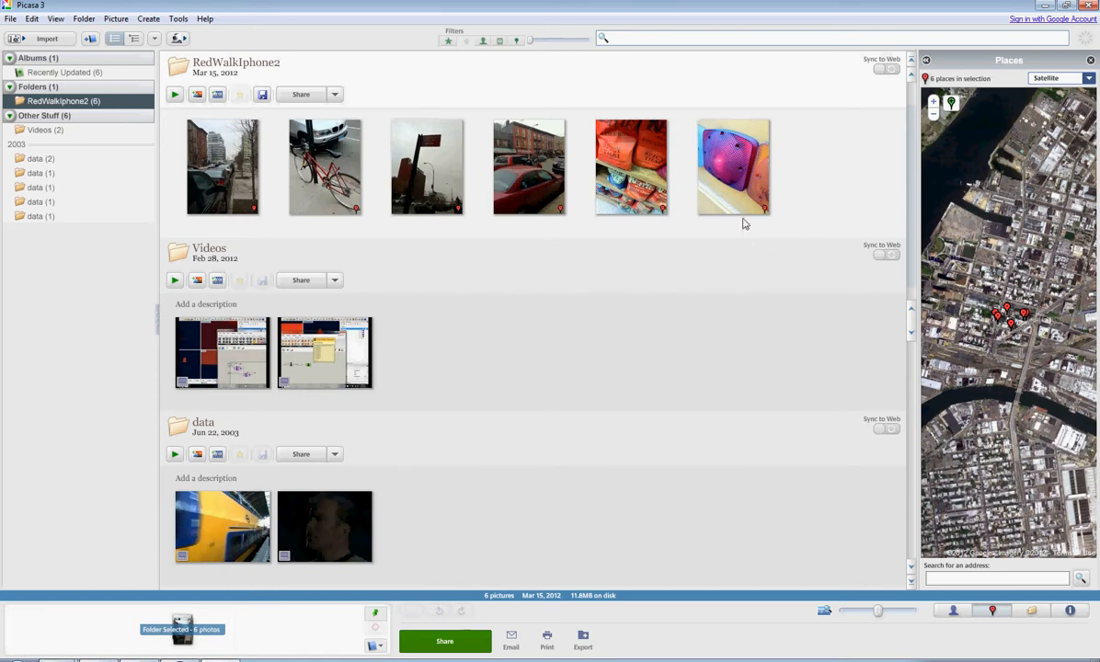
- Caption the purple tail light photo IMG_1854 "Red Tail Light" and return to the library
{"action": "left_click", "coordinate": [738, 144]}
{"action": "double_click", "coordinate": [723, 208]}
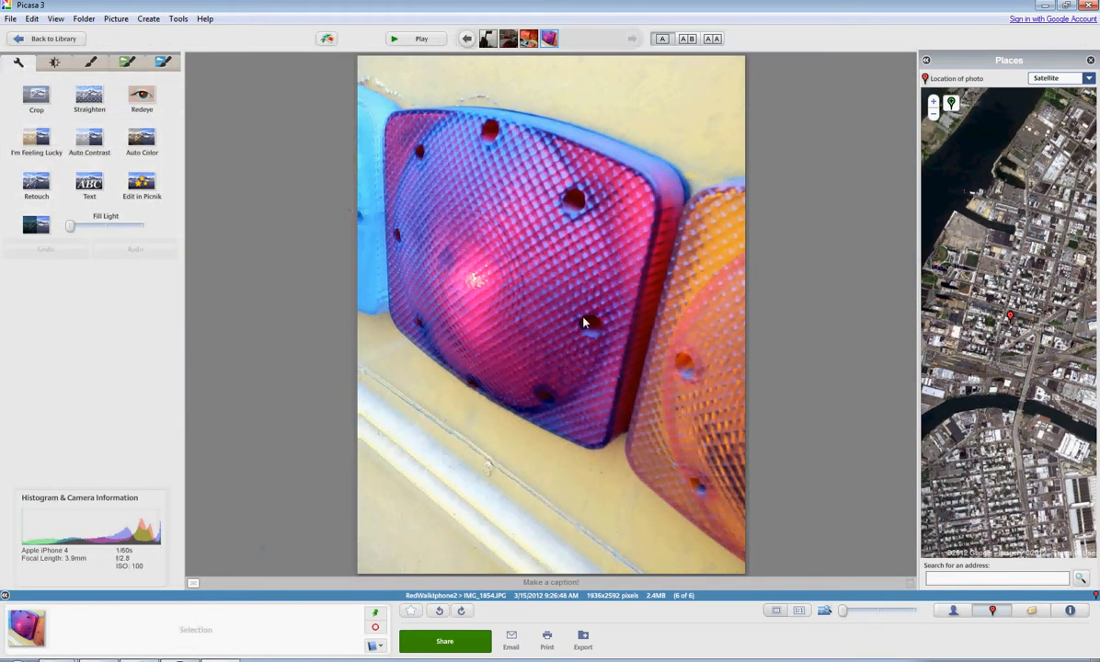
{"action": "left_click", "coordinate": [594, 584]}
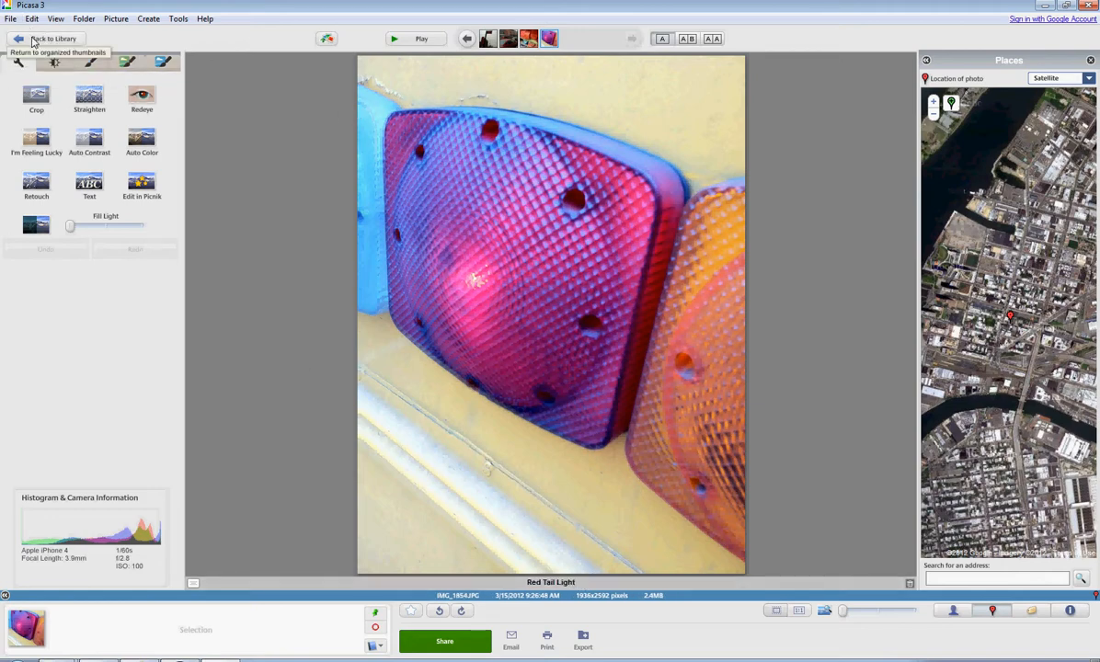
{"action": "left_click", "coordinate": [46, 38]}
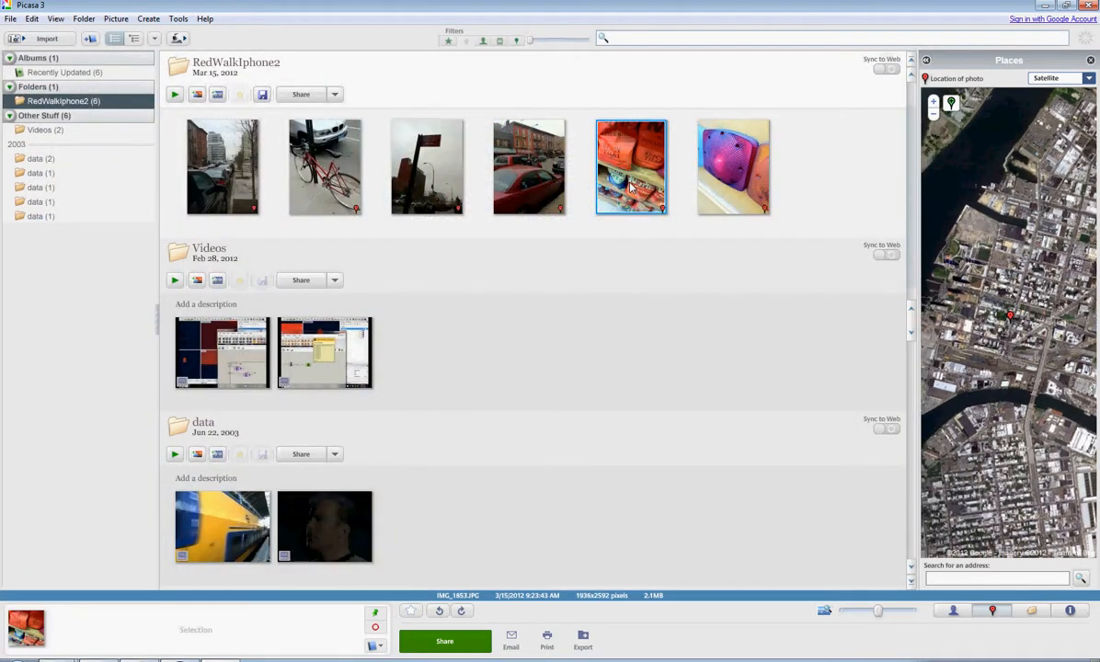
- Caption the potato chips photo IMG_1853 "Red Chips" and return to the library
{"action": "double_click", "coordinate": [631, 187]}
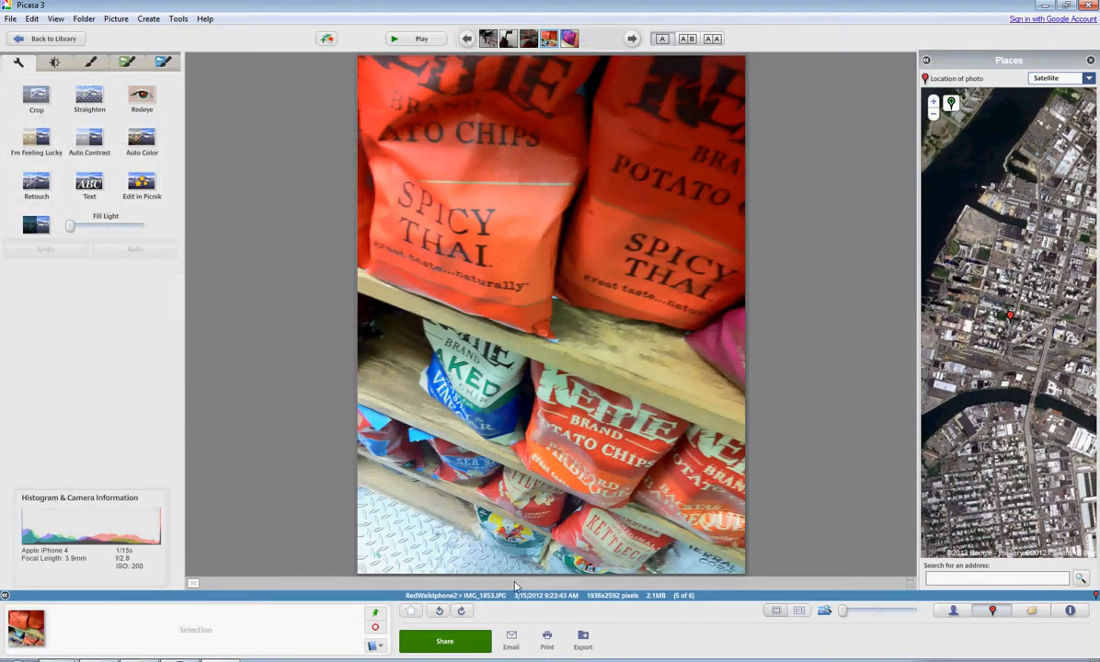
{"action": "type", "text": "Red Chips"}
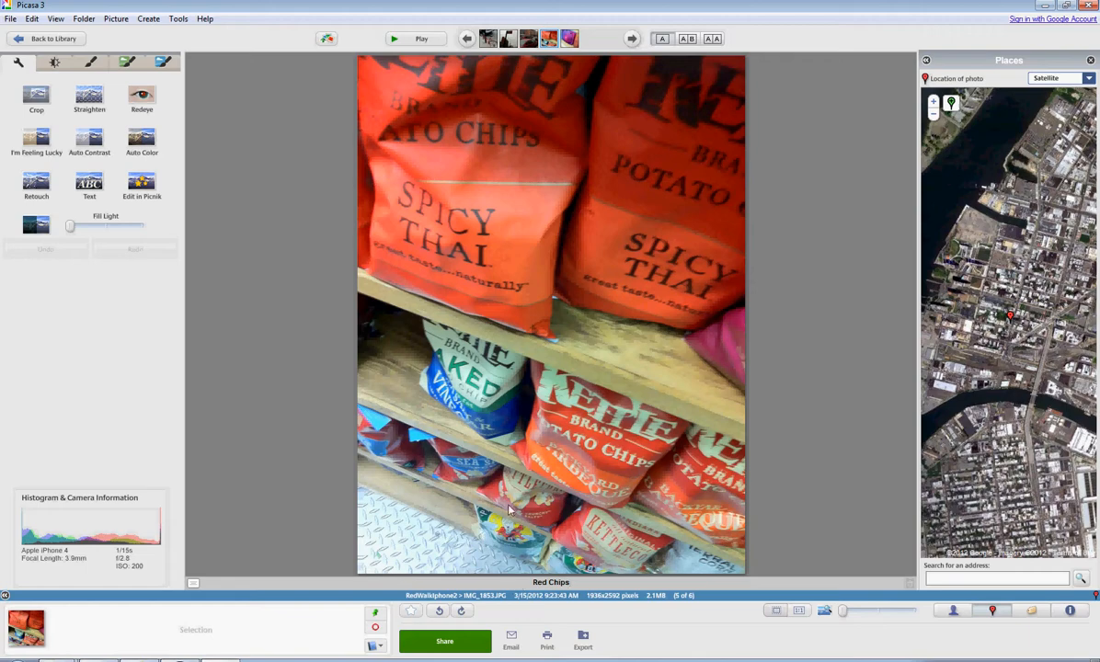
{"action": "left_click", "coordinate": [57, 39]}
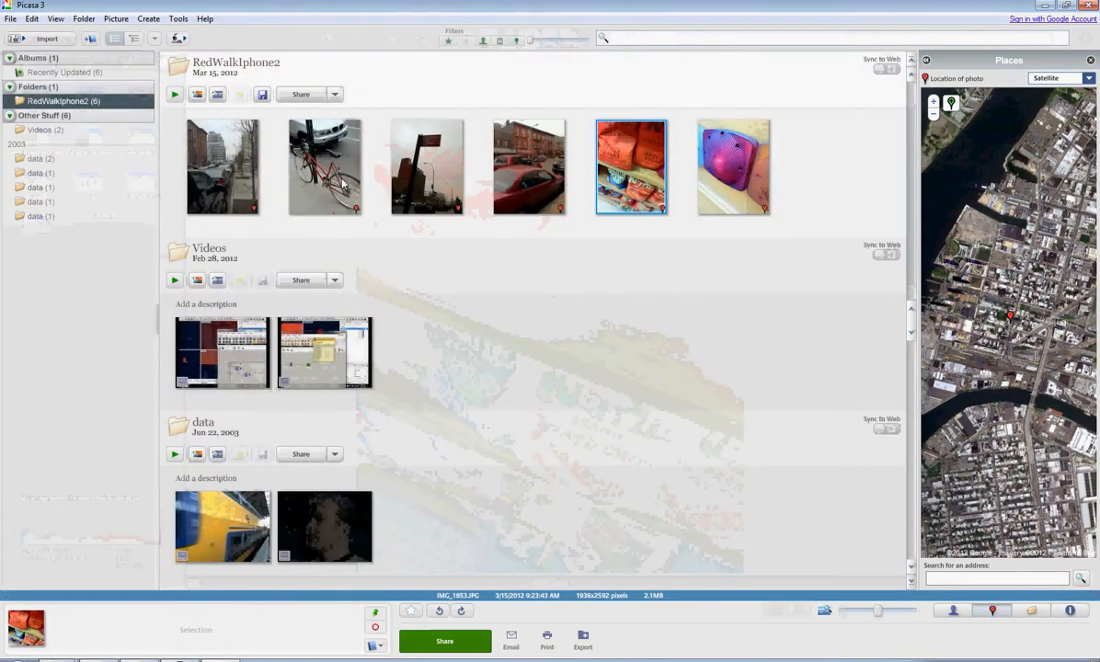
- Caption the bicycle photo IMG_1850 "Red Bike" and return to the library
{"action": "left_click", "coordinate": [338, 184]}
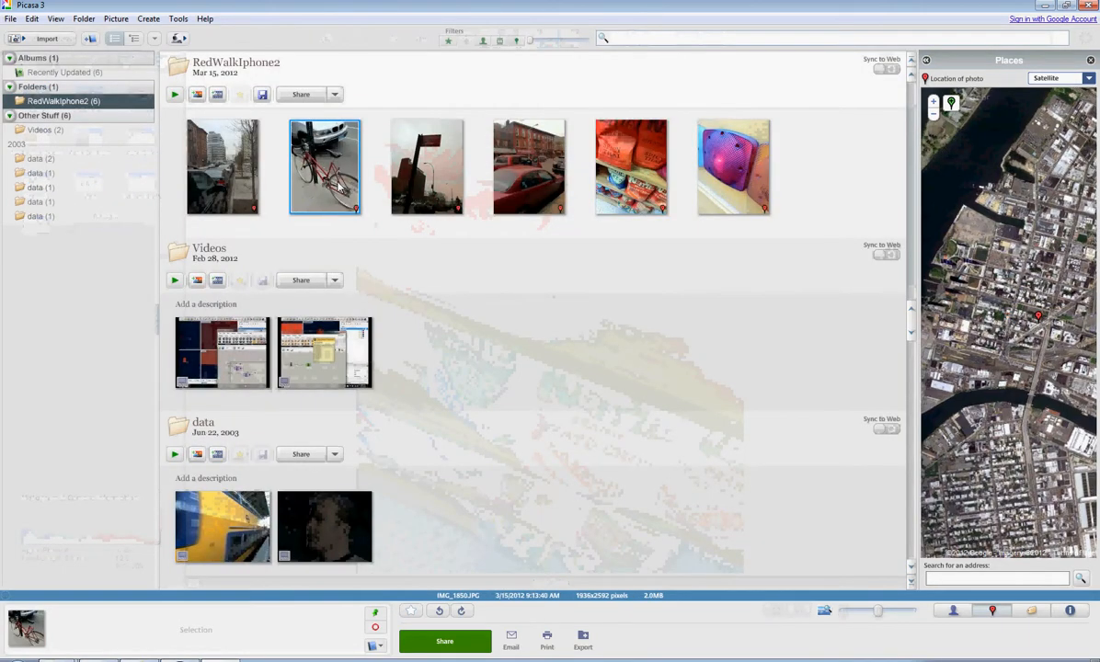
{"action": "double_click", "coordinate": [338, 186]}
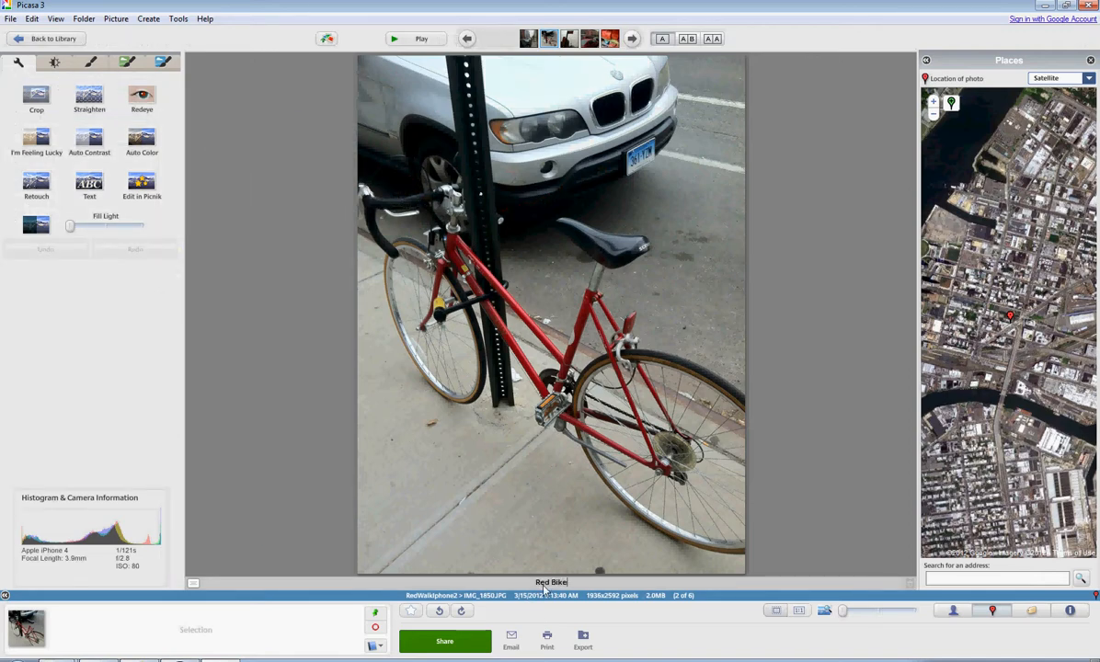
{"action": "left_click", "coordinate": [31, 40]}
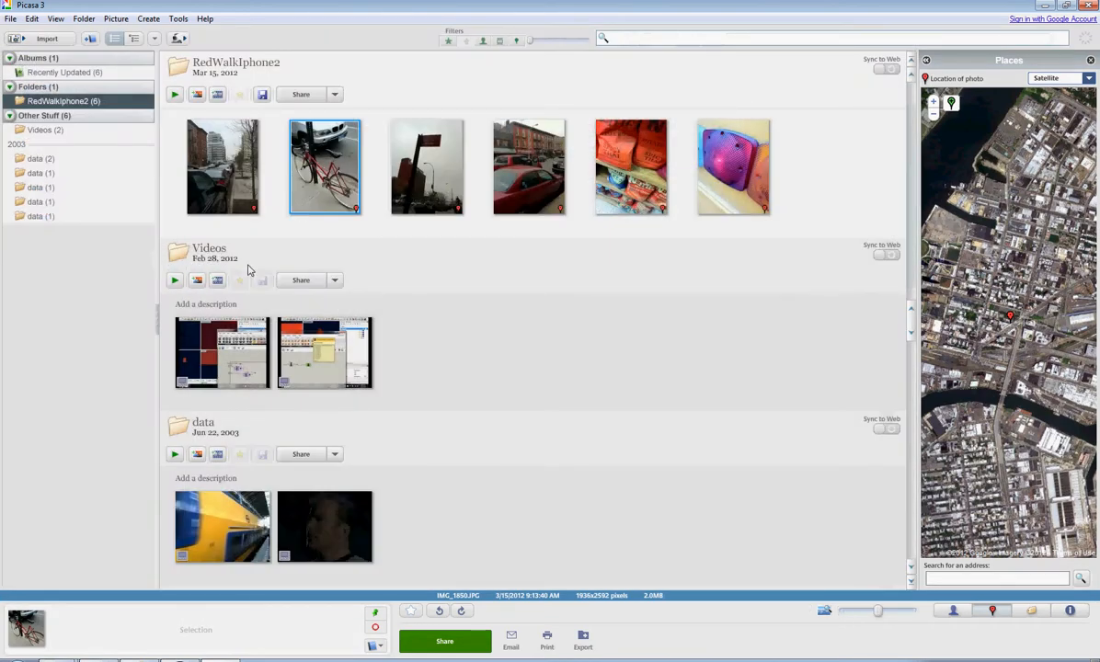
- Export all six RedWalkIphone2 photos to a Google Earth file named IphoneRedWalk2.kmz in the iphonePhotos folder
{"action": "left_click_drag", "start_coordinate": [832, 190], "coordinate": [241, 155]}
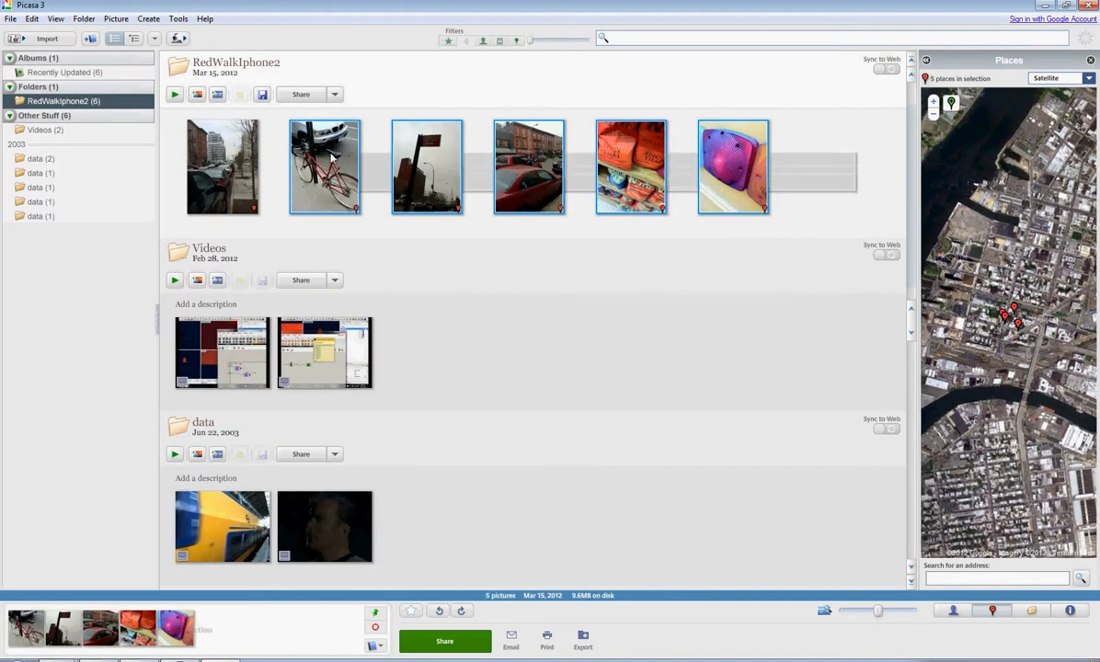
{"action": "left_click", "coordinate": [177, 20]}
{"action": "mouse_move", "coordinate": [207, 193]}
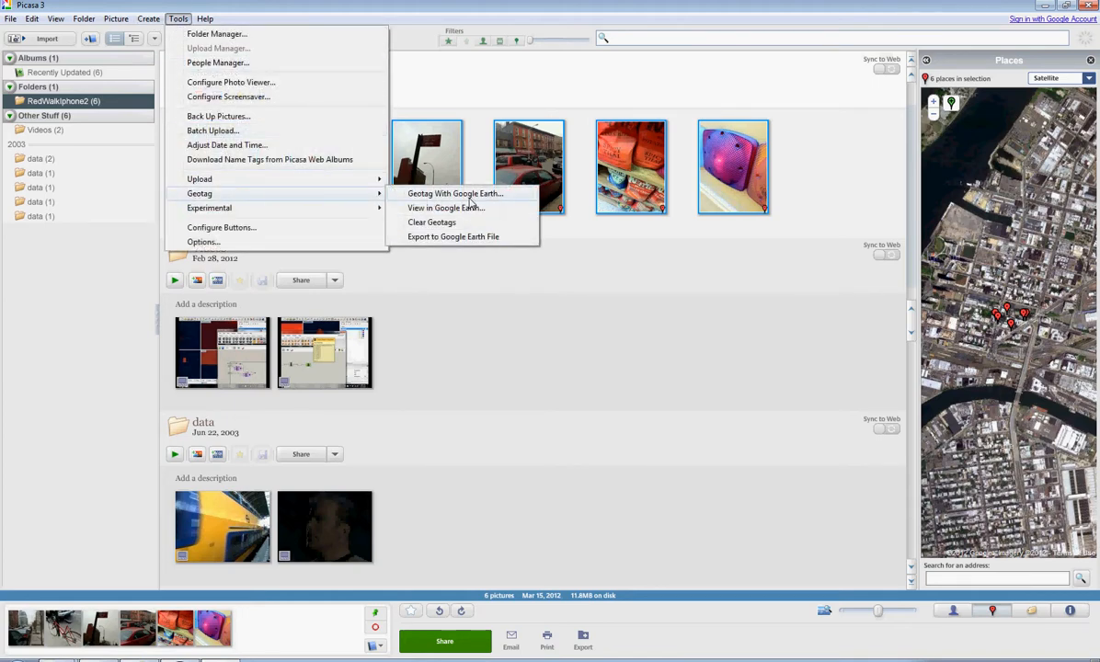
{"action": "left_click", "coordinate": [446, 238]}
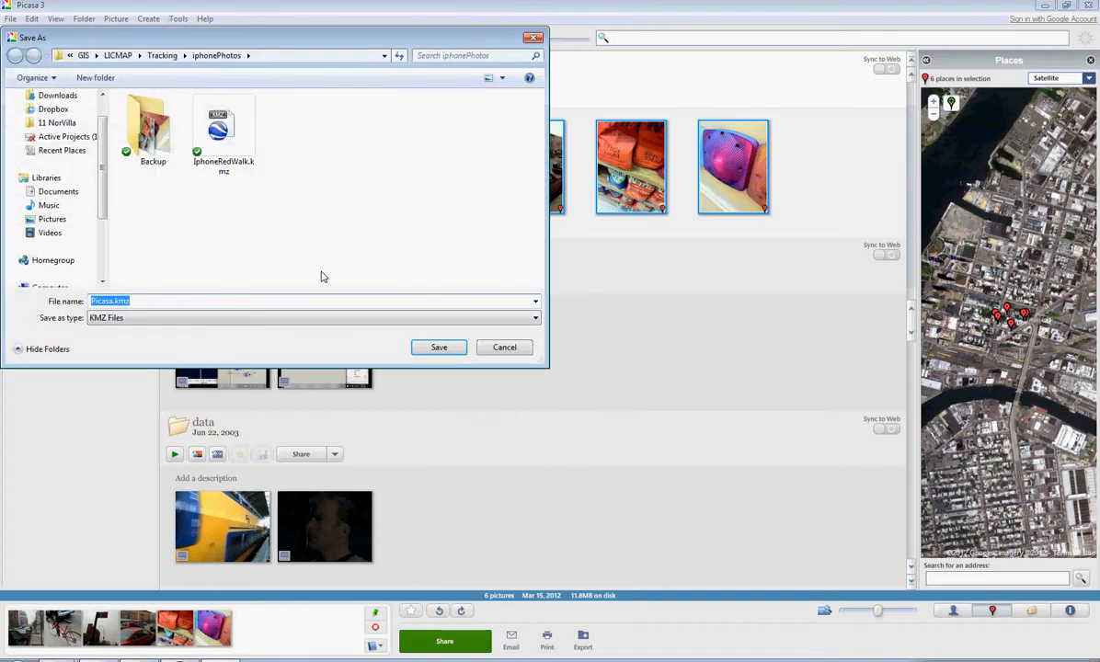
{"action": "left_click", "coordinate": [220, 138]}
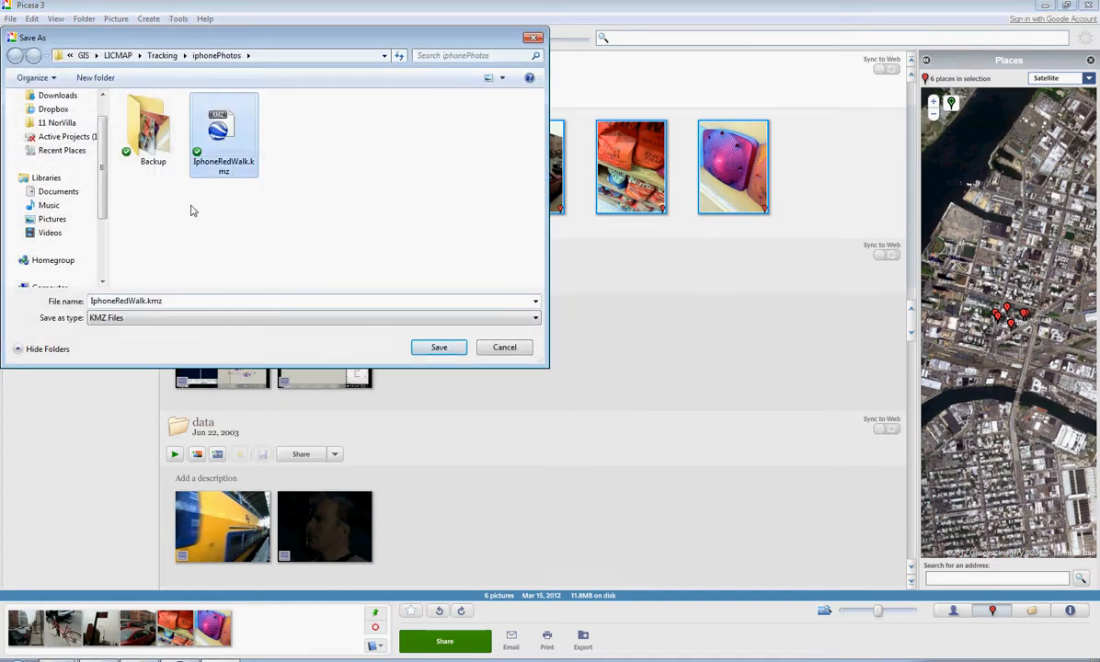
{"action": "double_click", "coordinate": [145, 304]}
{"action": "left_click", "coordinate": [146, 304]}
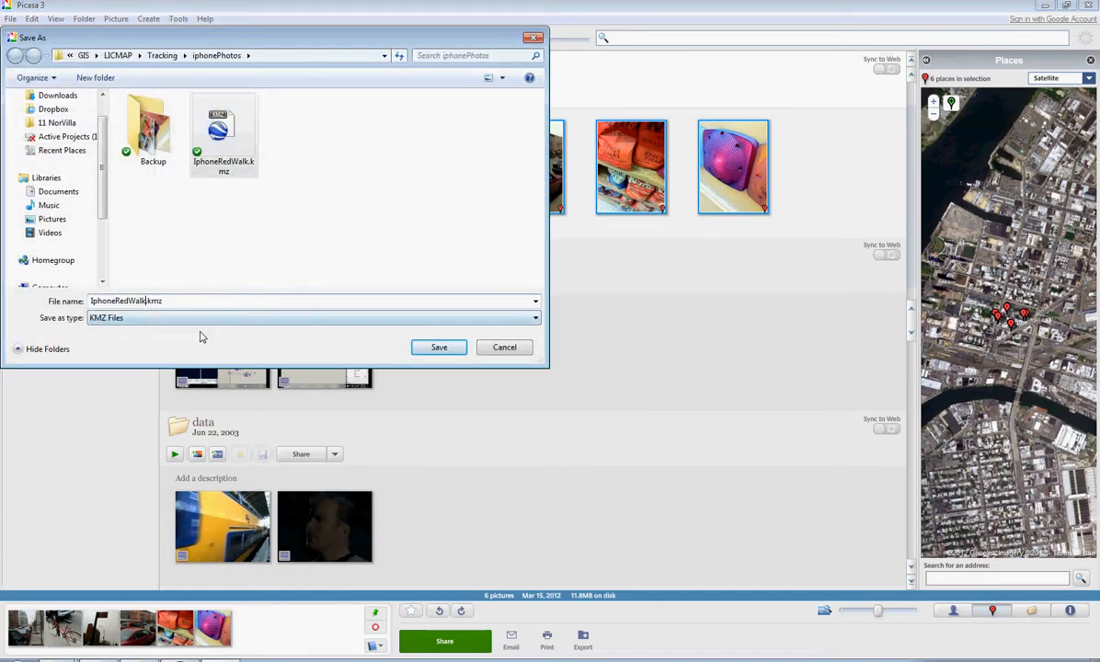
{"action": "type", "text": "2"}
{"action": "left_click", "coordinate": [438, 347]}
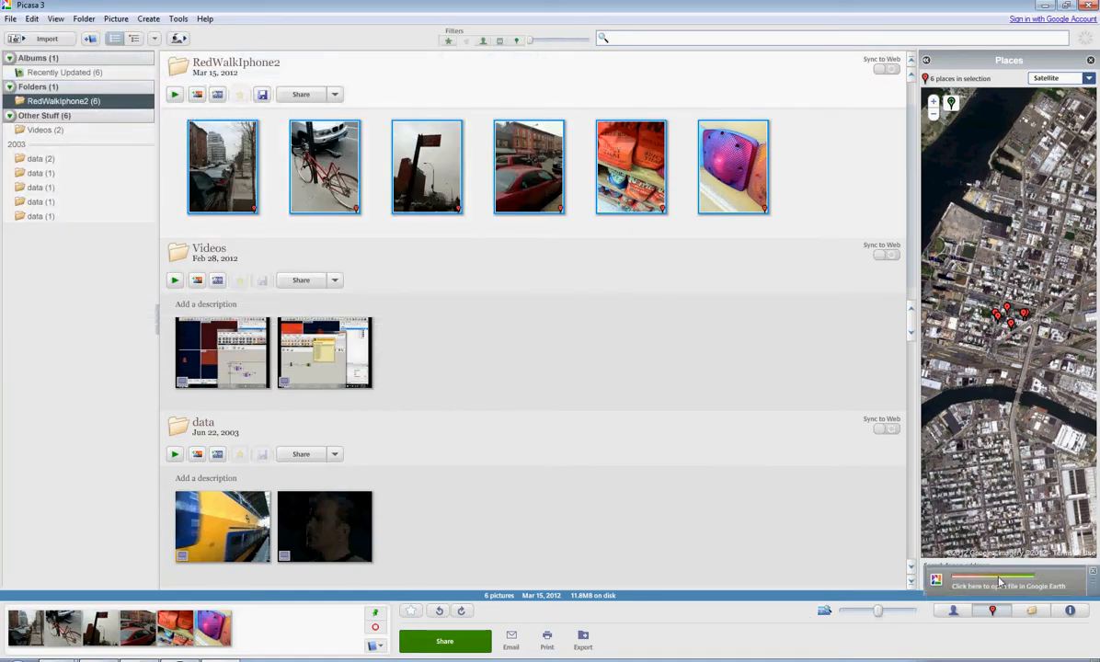
- Open the newly exported KMZ file in Google Earth and dismiss the start-up tip
{"action": "left_click", "coordinate": [1000, 584]}
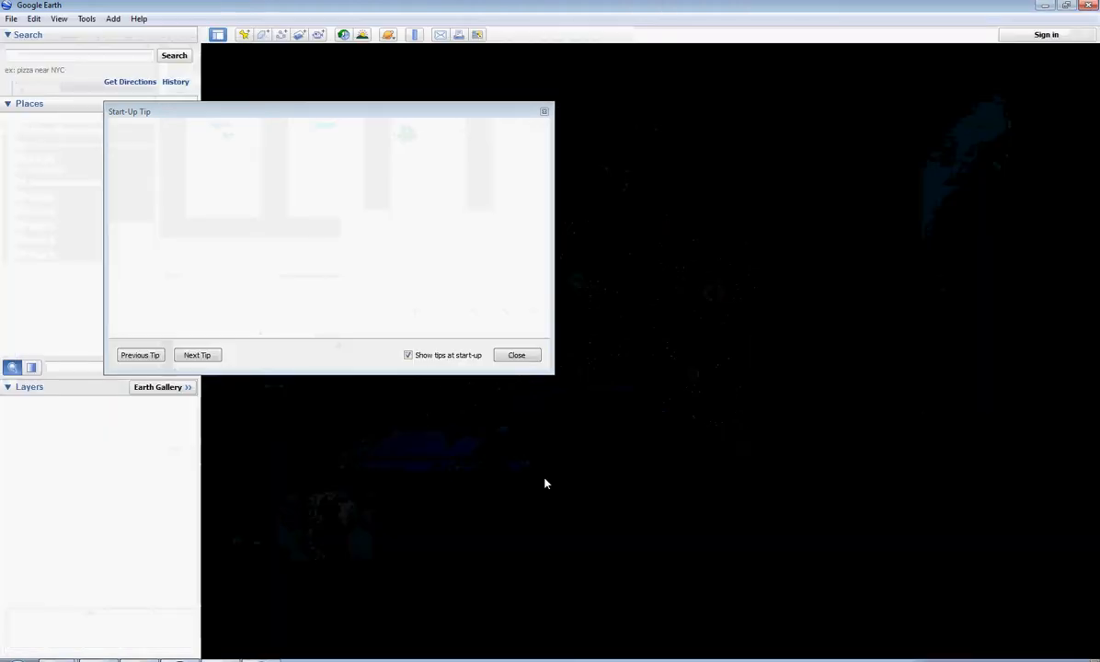
{"action": "left_click", "coordinate": [516, 355]}
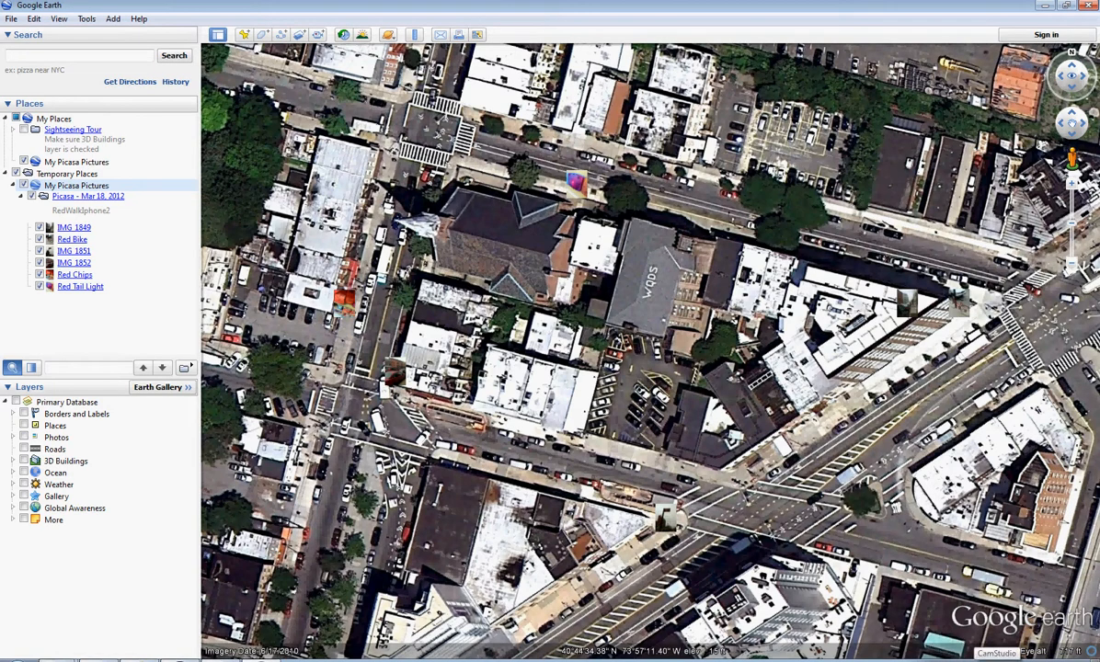
{"action": "right_click", "coordinate": [975, 660]}
{"action": "left_click", "coordinate": [1007, 630]}
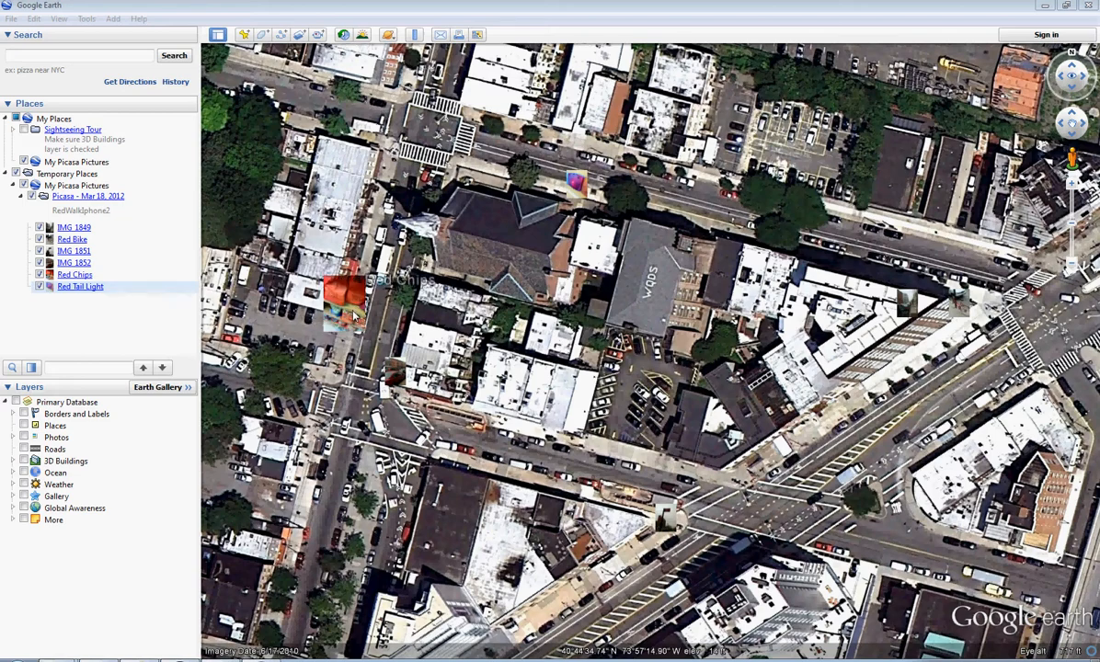
- Move the Red Bike placemark southwest along the sidewalk beside the wedge-shaped building and accept its new position
{"action": "scroll", "coordinate": [902, 340], "scroll_direction": "up", "scroll_amount": 4}
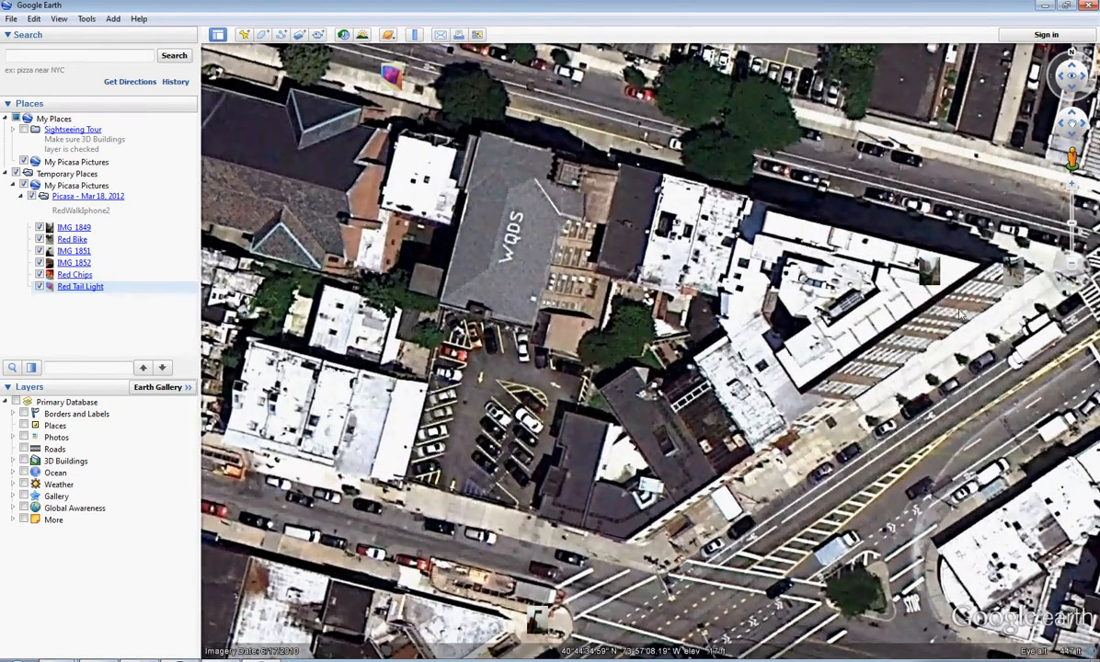
{"action": "left_click_drag", "start_coordinate": [960, 314], "coordinate": [788, 309]}
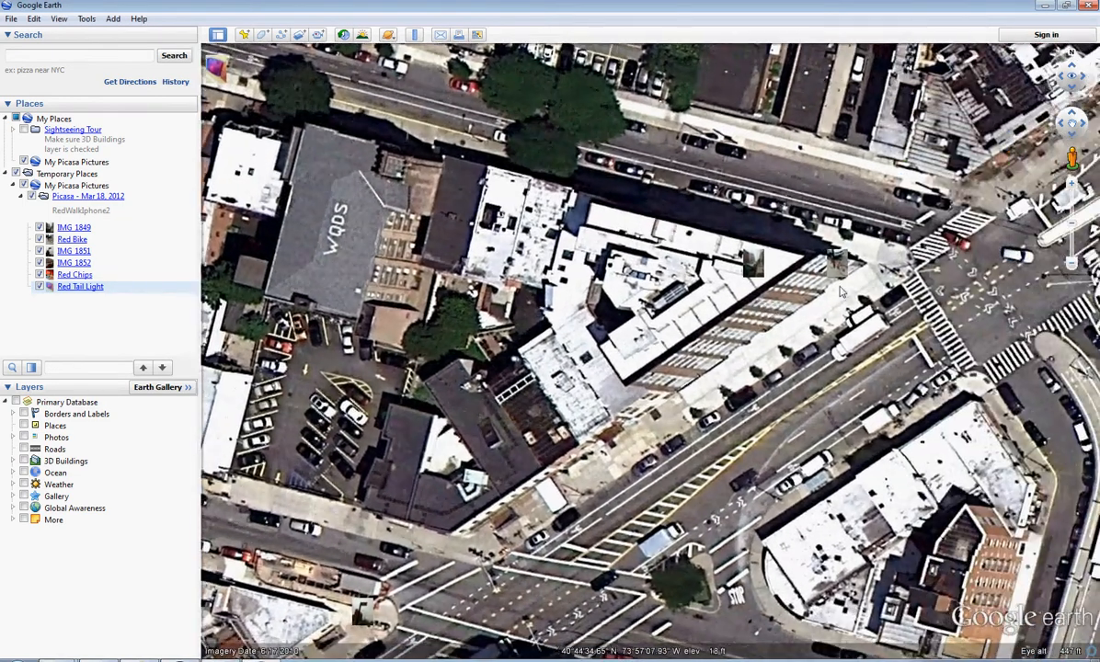
{"action": "scroll", "coordinate": [788, 310], "scroll_direction": "up", "scroll_amount": 3}
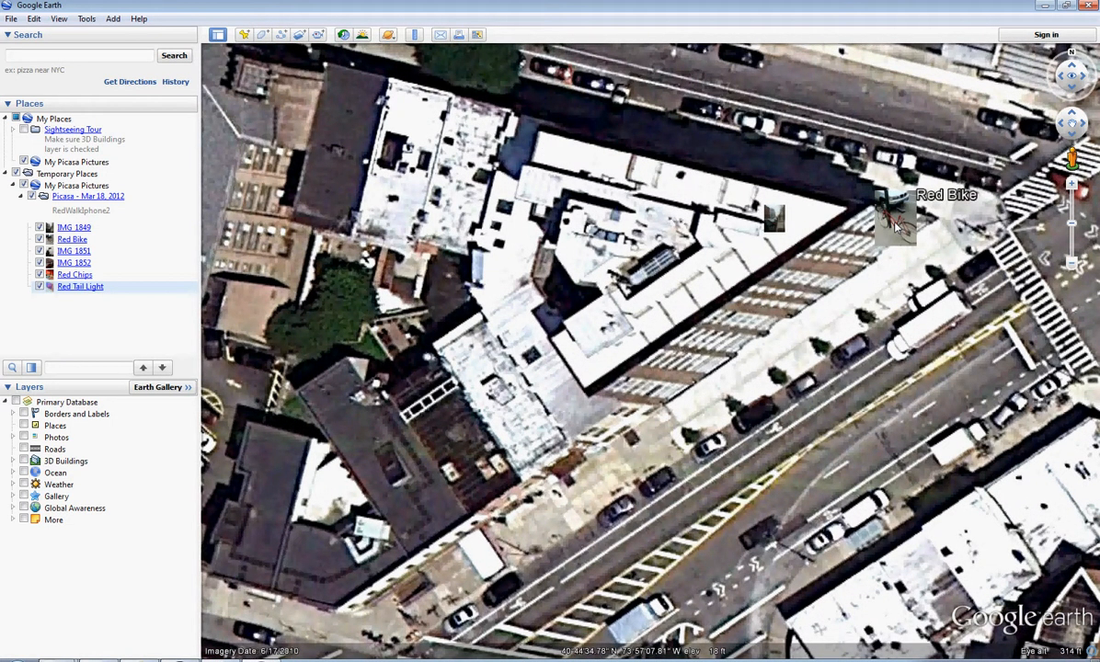
{"action": "right_click", "coordinate": [897, 227]}
{"action": "left_click", "coordinate": [915, 400]}
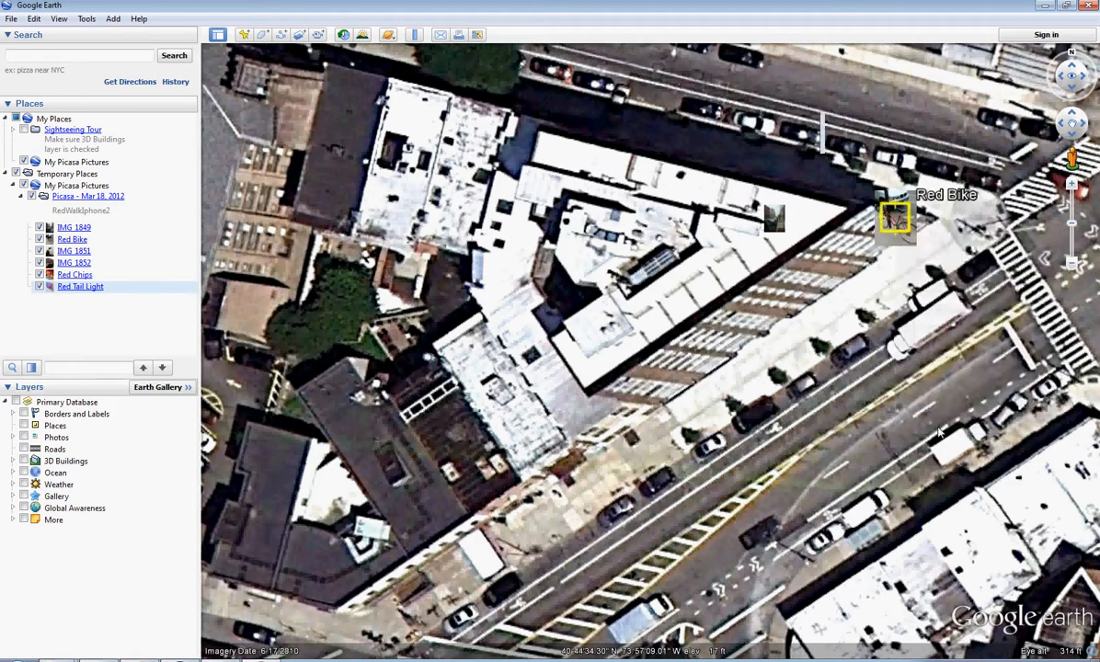
{"action": "left_click_drag", "start_coordinate": [911, 101], "coordinate": [428, 98]}
{"action": "left_click_drag", "start_coordinate": [894, 217], "coordinate": [745, 392]}
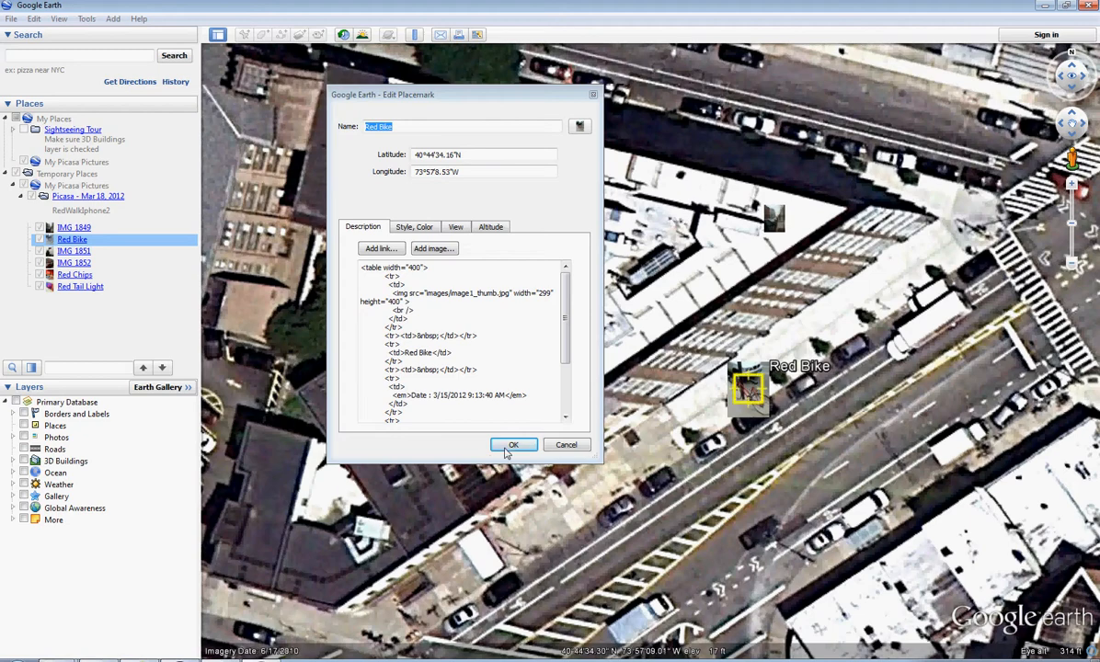
{"action": "left_click", "coordinate": [508, 447]}
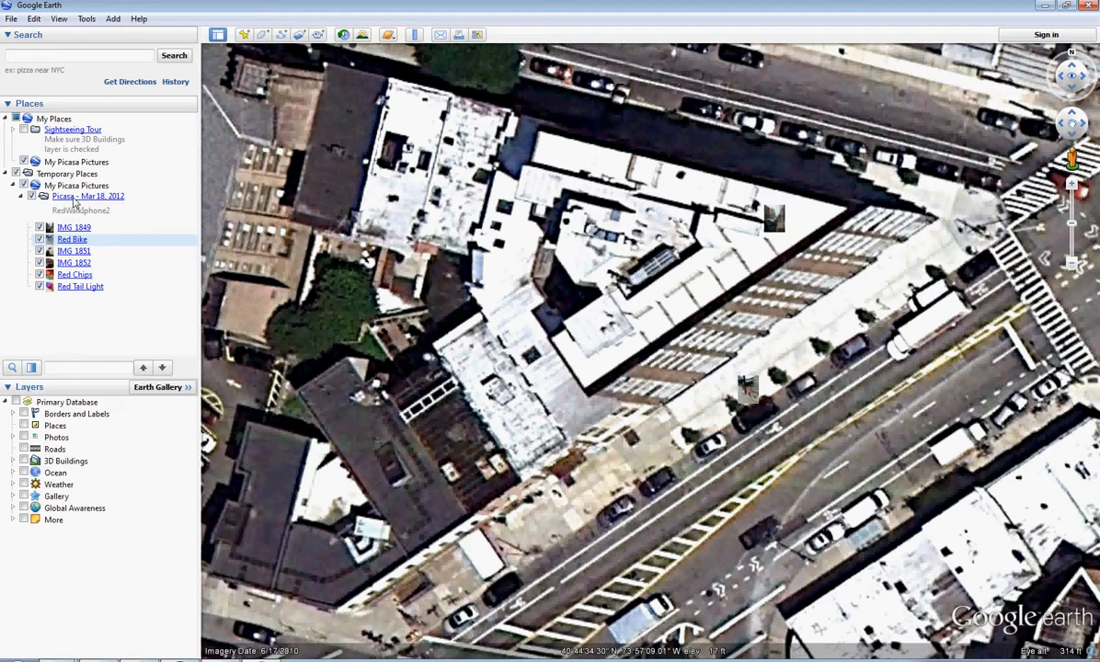
- Rename the "Picasa - Mar 18, 2012" folder in Temporary Places to RedWalkIphone3
{"action": "left_click", "coordinate": [71, 199]}
{"action": "right_click", "coordinate": [66, 200]}
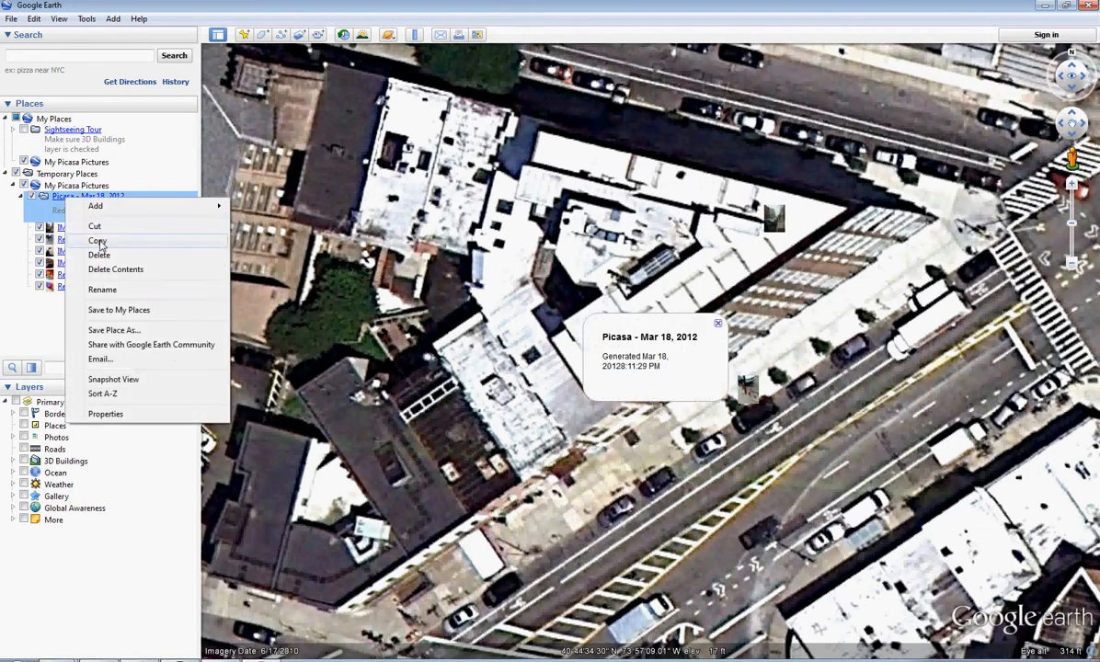
{"action": "left_click", "coordinate": [102, 290]}
{"action": "key", "text": "BackSpace"}
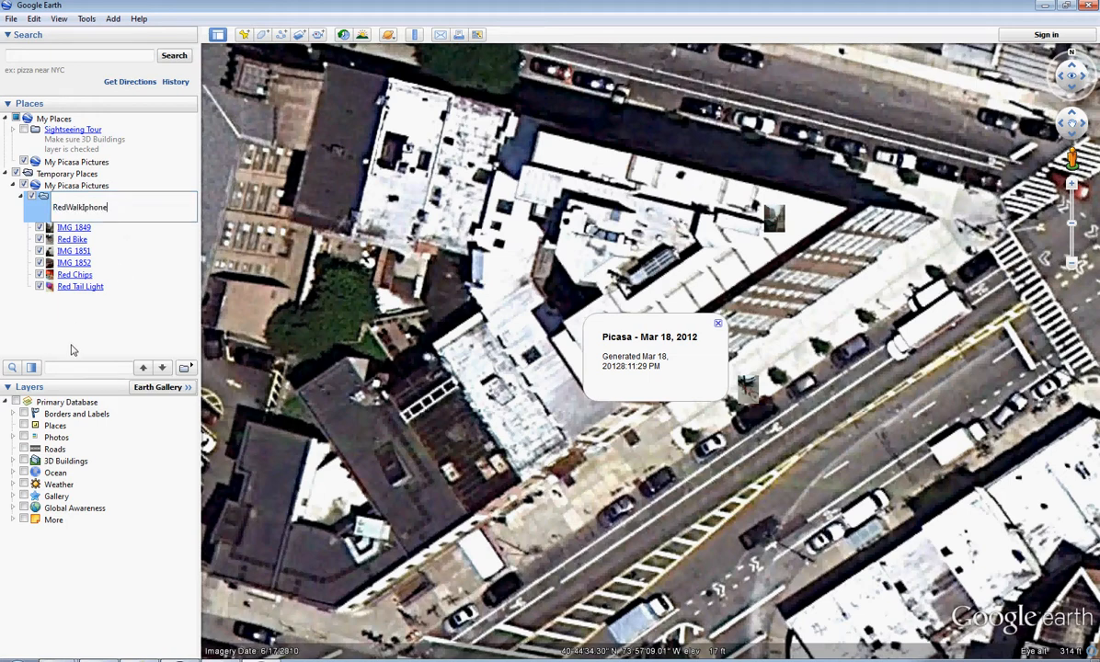
{"action": "type", "text": "3"}
{"action": "key", "text": "Return"}
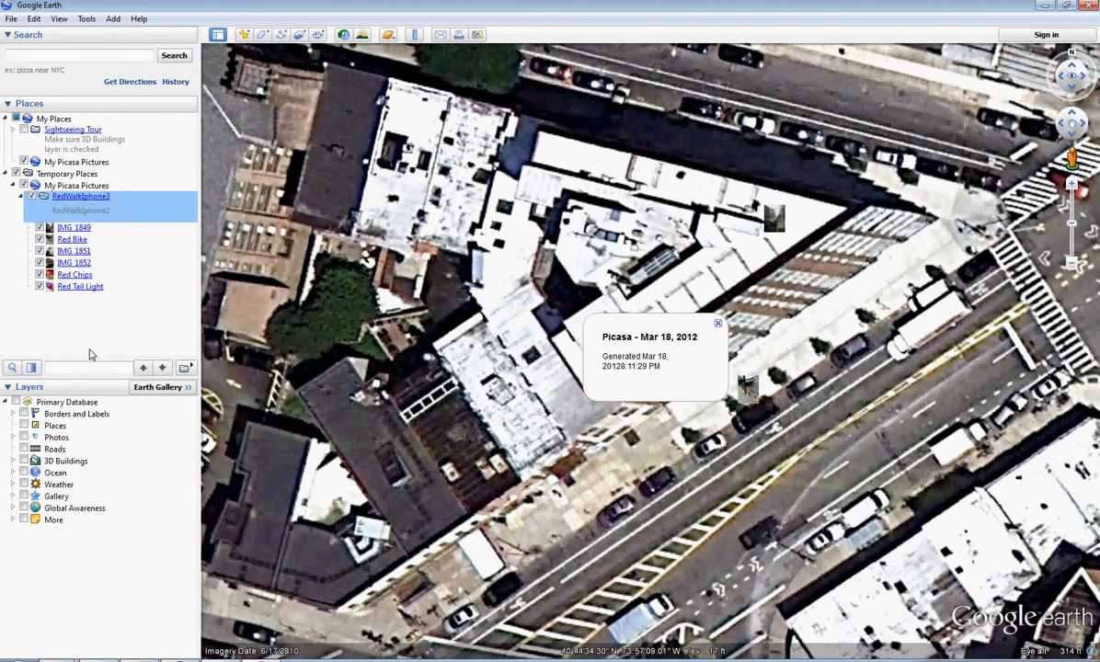
- Save the RedWalkIphone3 folder as RedWalkIphone3.kmz in the Tracking folder
{"action": "right_click", "coordinate": [62, 201]}
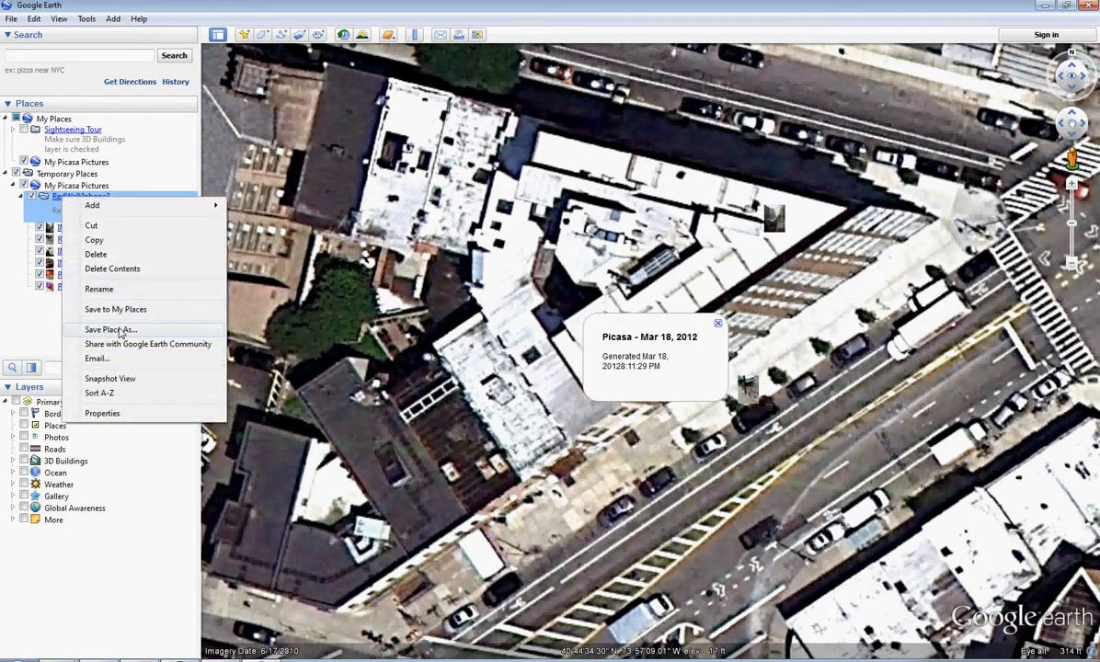
{"action": "left_click", "coordinate": [120, 330]}
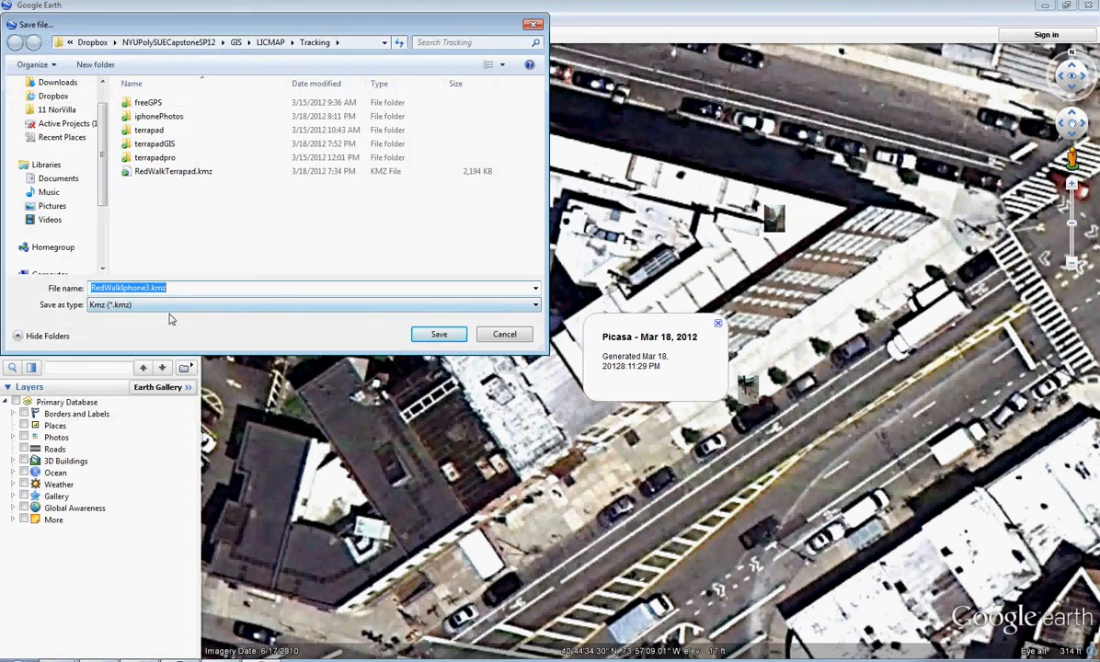
{"action": "left_click", "coordinate": [436, 333]}
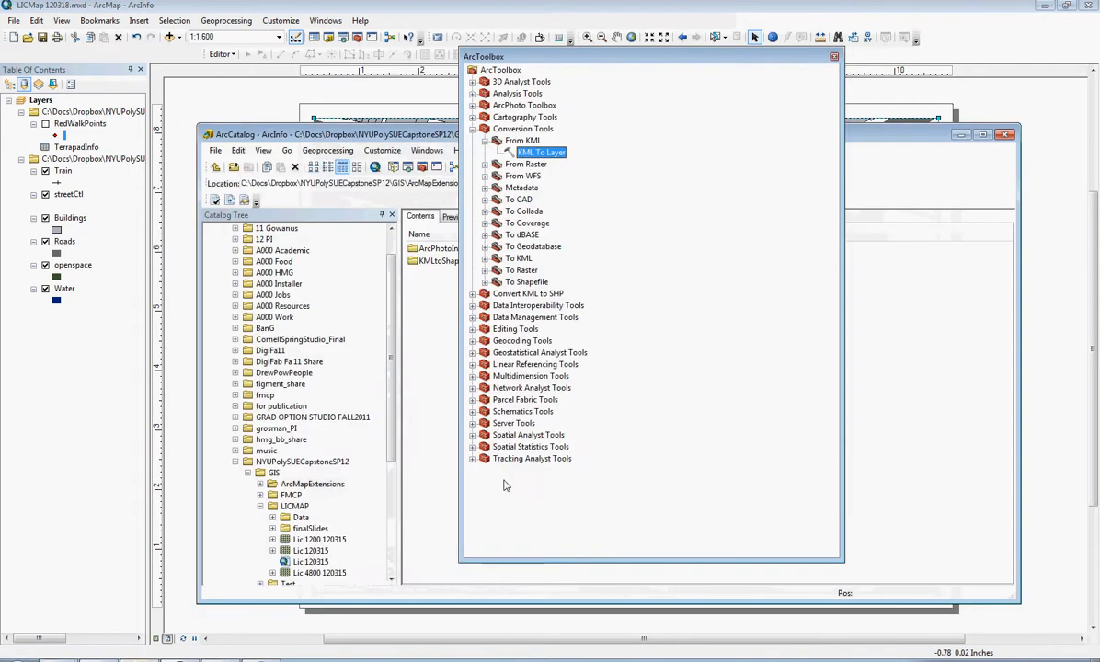
- Start the KML To Layer conversion and choose RedWalkIphone3.kmz from the Tracking folder as the input KML file
{"action": "left_click", "coordinate": [472, 129]}
{"action": "left_click", "coordinate": [472, 128]}
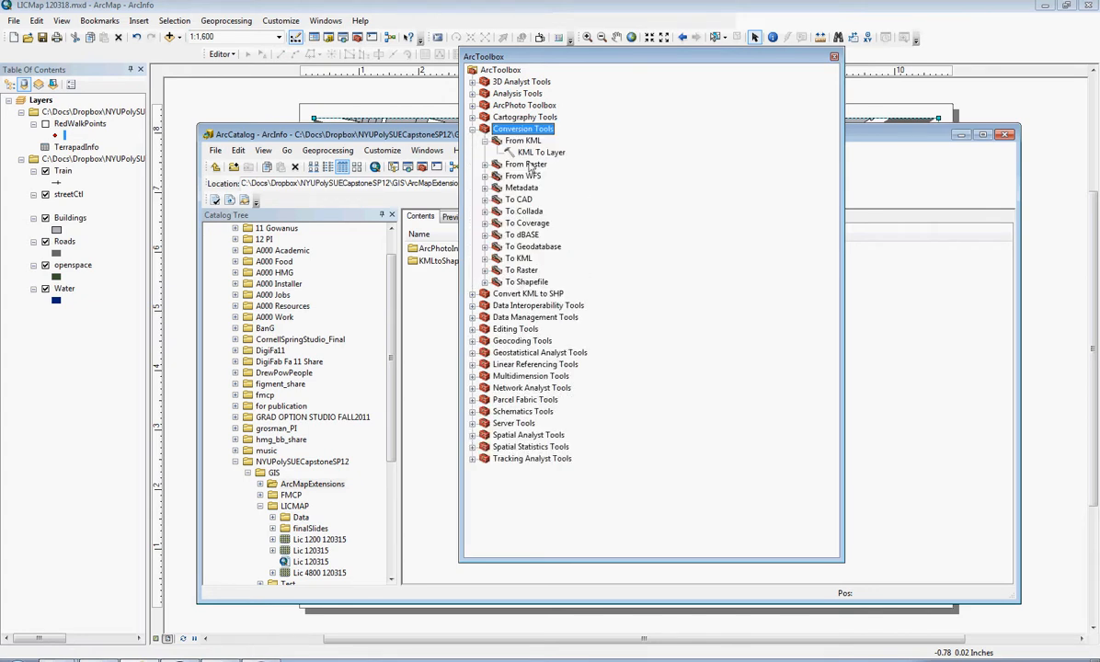
{"action": "double_click", "coordinate": [529, 152]}
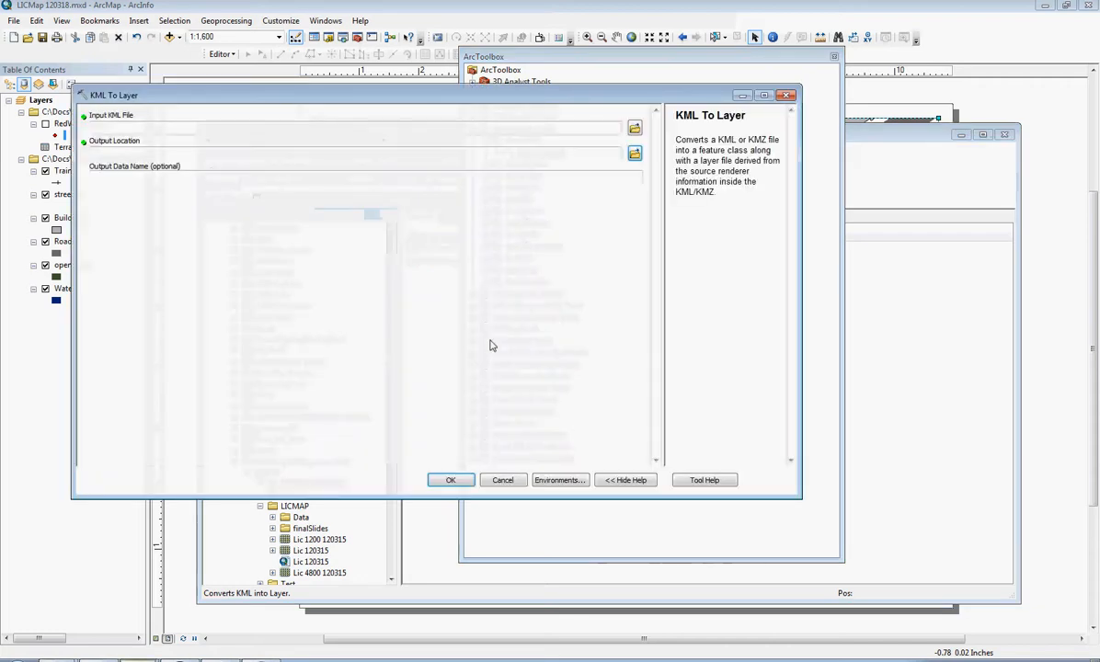
{"action": "left_click", "coordinate": [635, 127]}
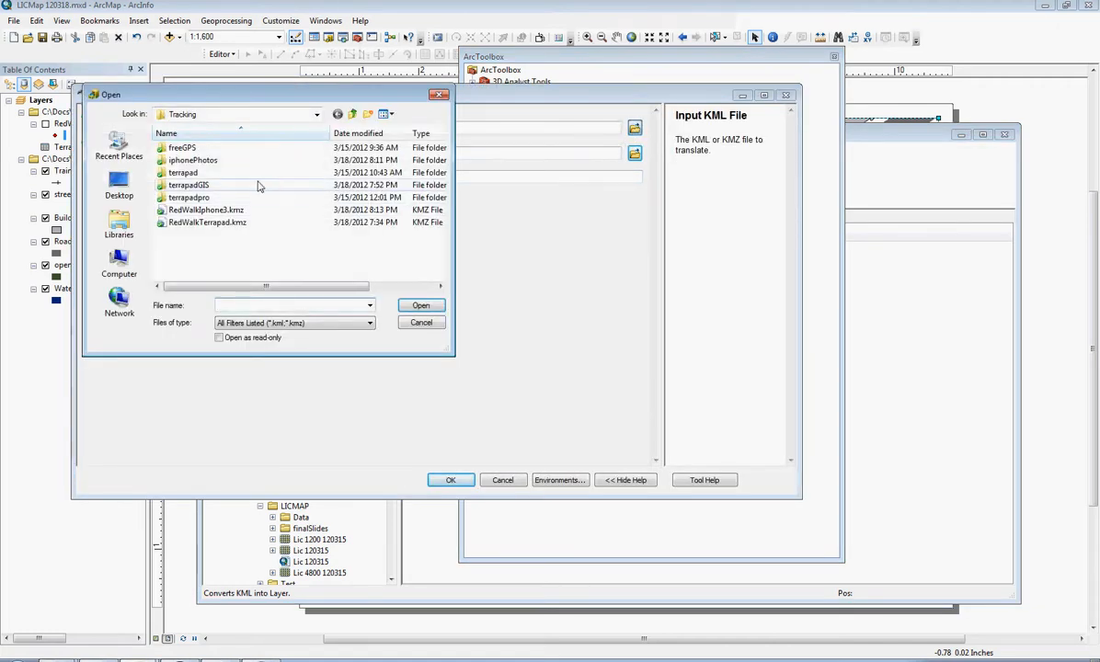
{"action": "left_click", "coordinate": [212, 209]}
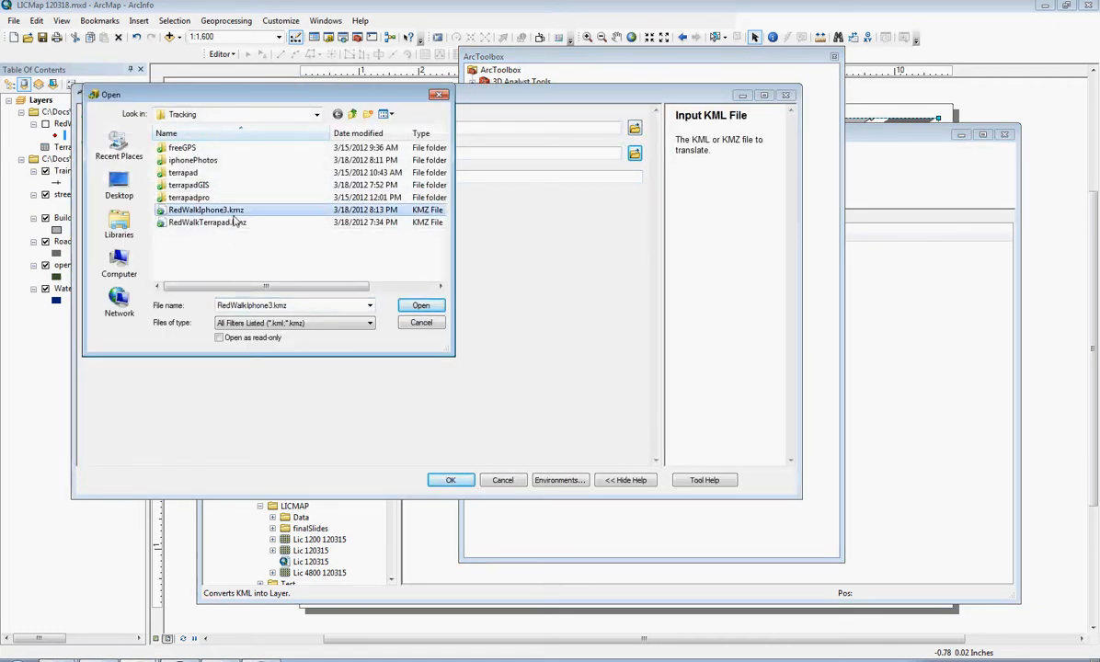
{"action": "left_click", "coordinate": [409, 310]}
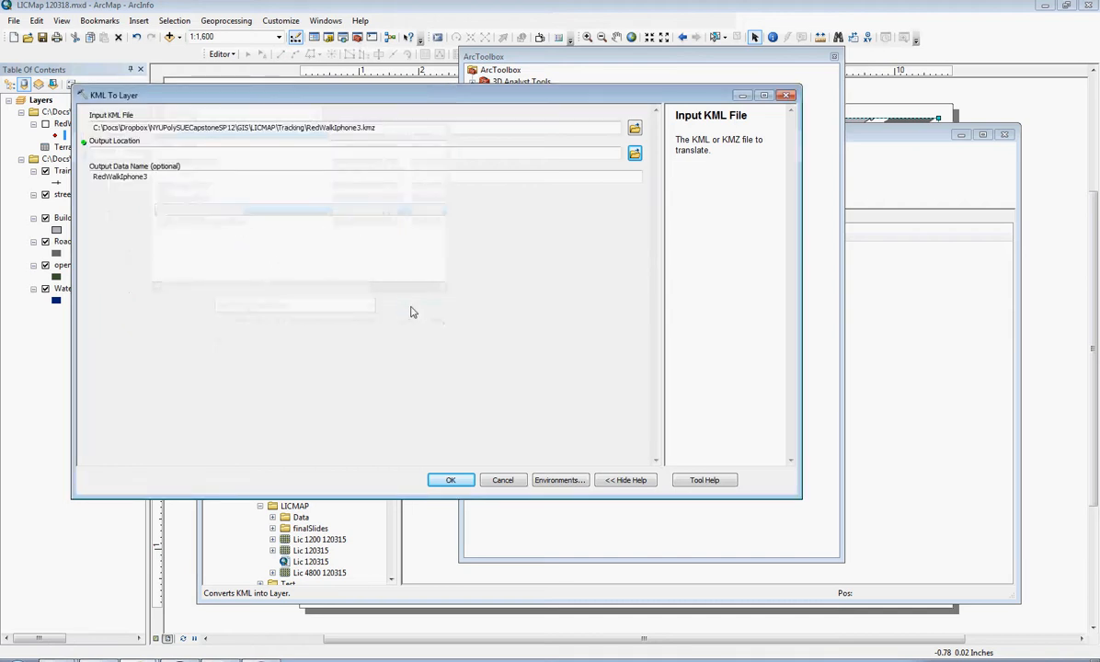
- Switch to Windows Explorer and create a folder named Shapefile inside the iphonePhotos folder for the conversion output
{"action": "left_click", "coordinate": [635, 153]}
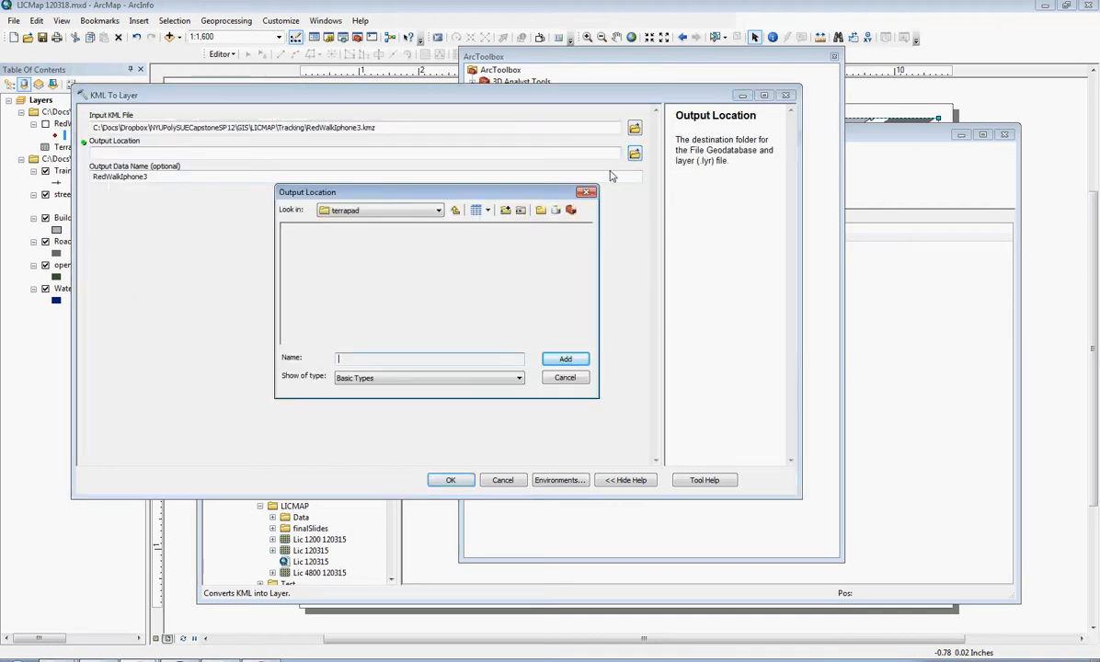
{"action": "left_click", "coordinate": [438, 210]}
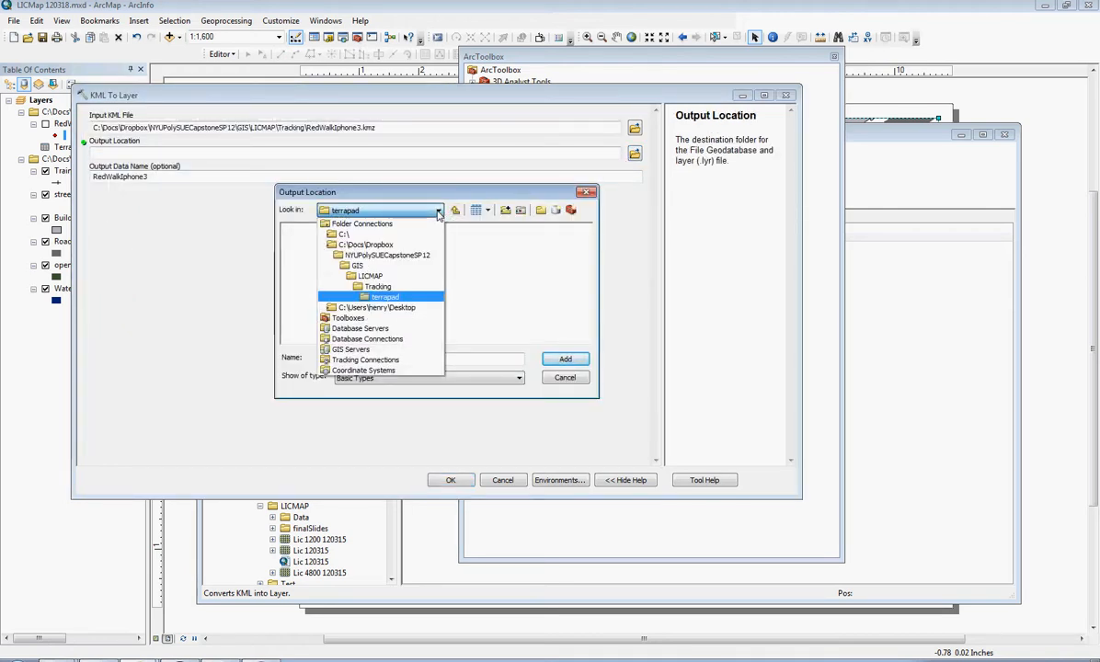
{"action": "left_click", "coordinate": [57, 661]}
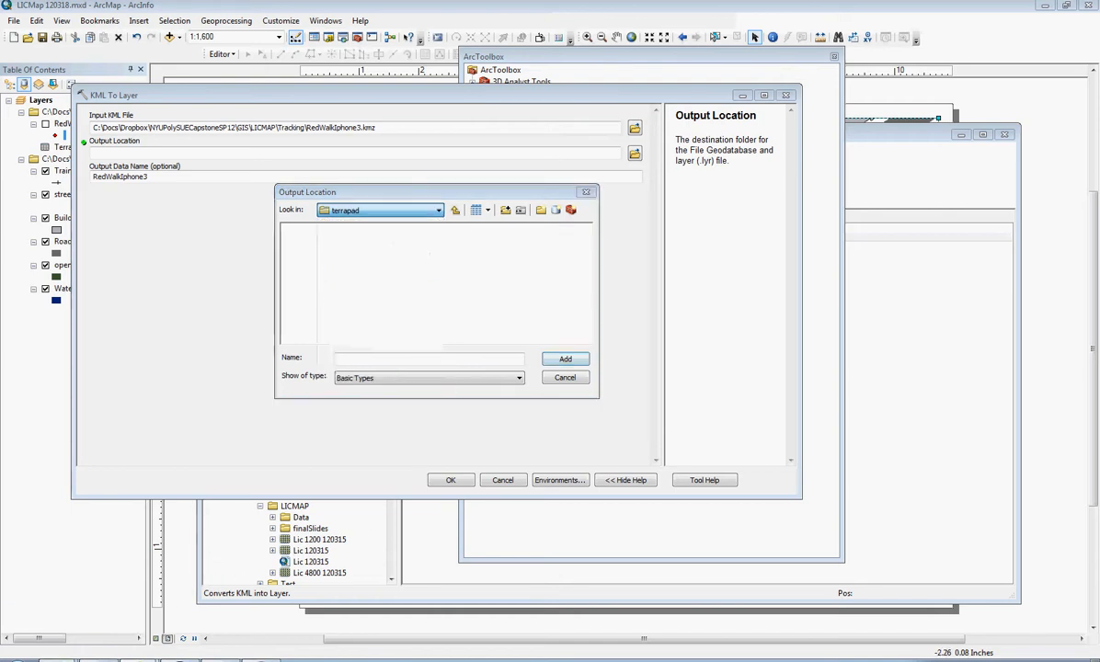
{"action": "left_click", "coordinate": [56, 621]}
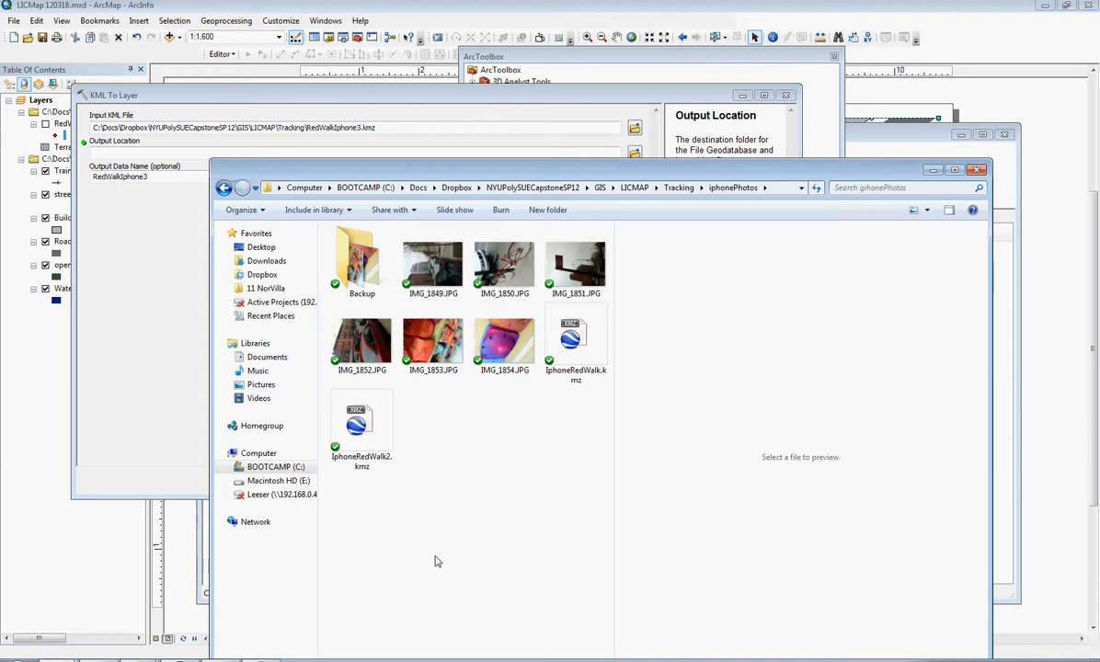
{"action": "right_click", "coordinate": [447, 527]}
{"action": "mouse_move", "coordinate": [589, 466]}
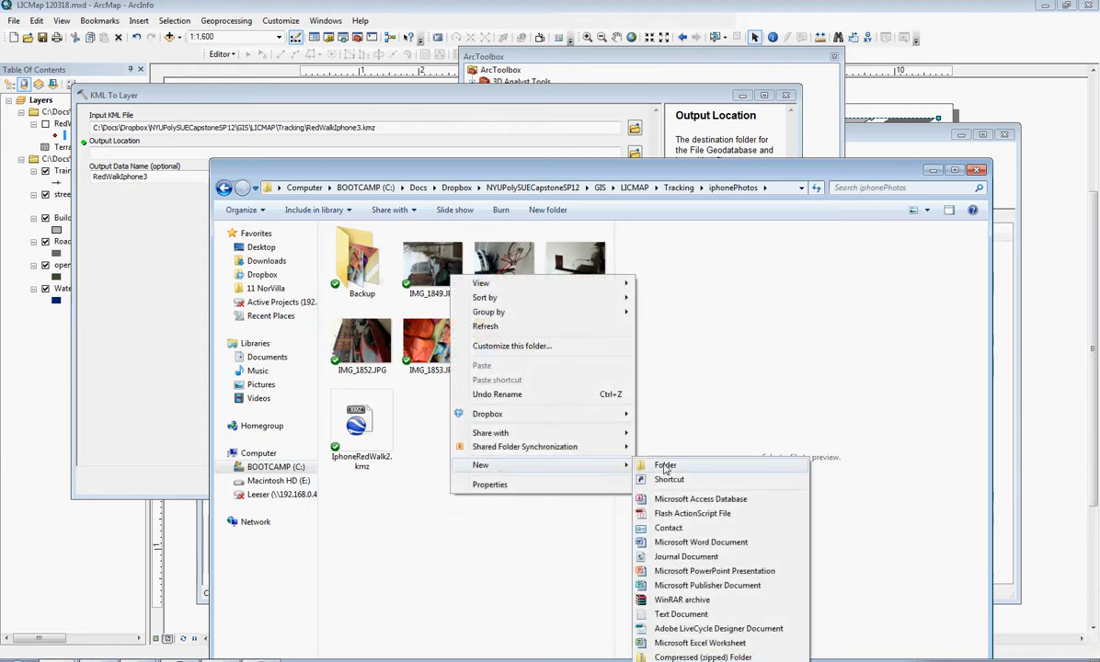
{"action": "left_click", "coordinate": [665, 466]}
{"action": "type", "text": "Shape"}
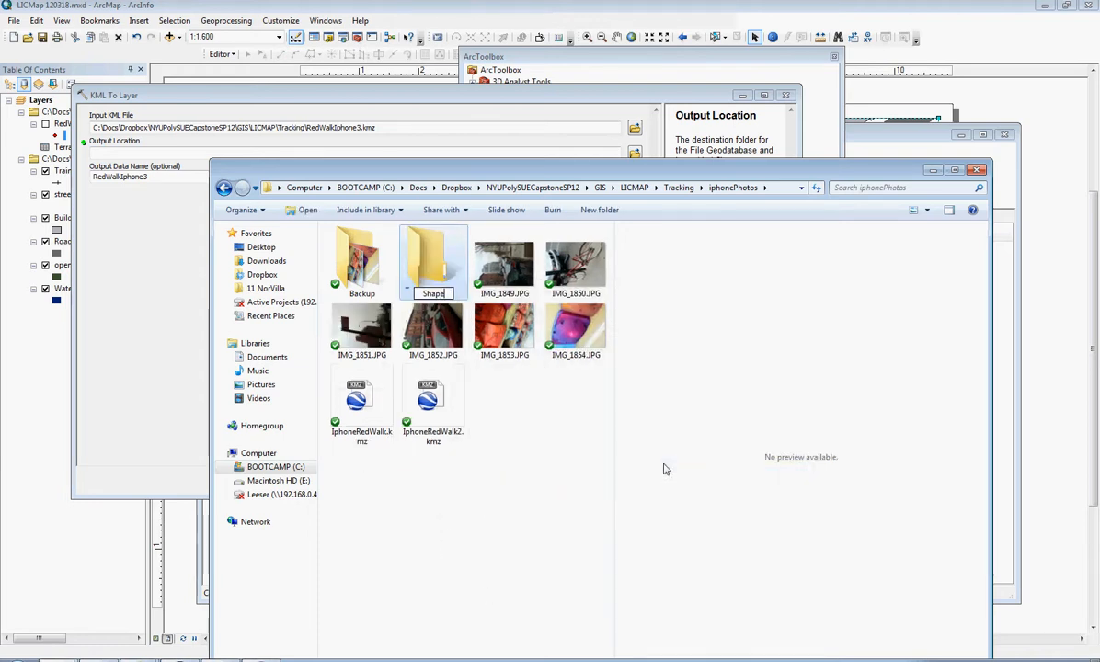
{"action": "type", "text": "file"}
{"action": "key", "text": "Return"}
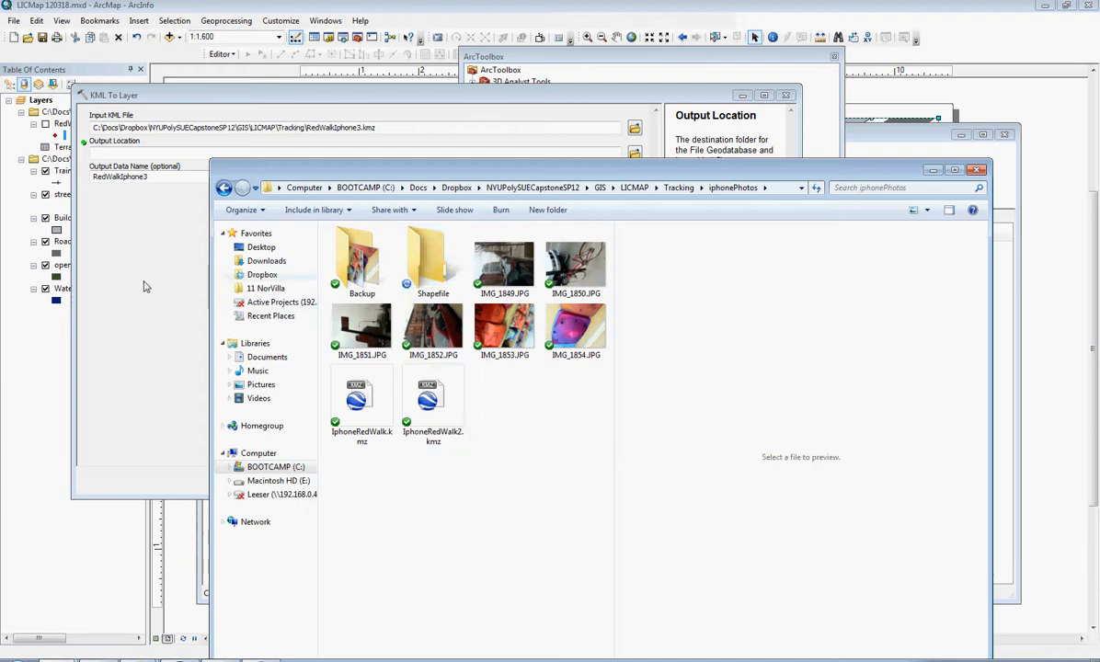
- Set the conversion's output location to the Shapefile folder in Tracking\iphonePhotos and run KML To Layer
{"action": "left_click", "coordinate": [143, 287]}
{"action": "left_click", "coordinate": [440, 211]}
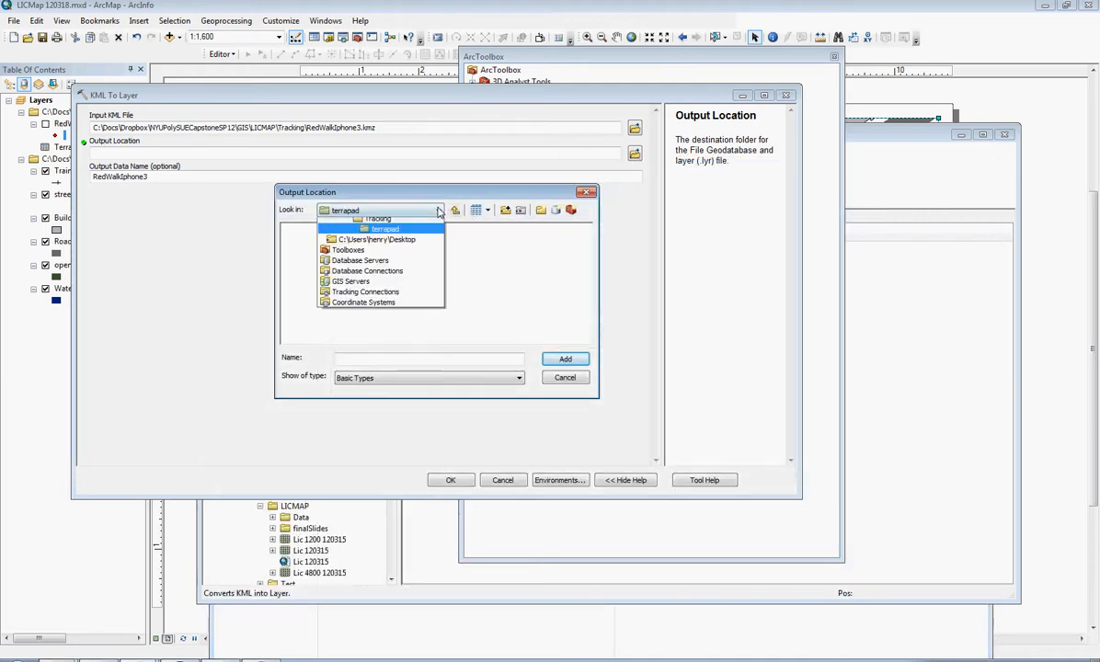
{"action": "left_click", "coordinate": [350, 286]}
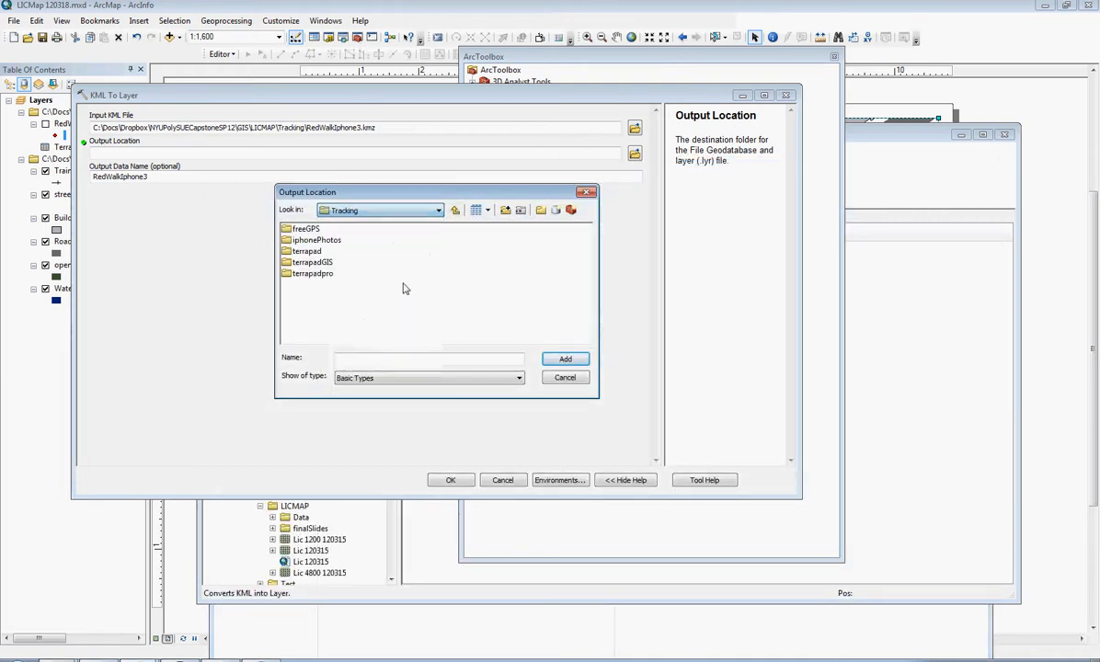
{"action": "double_click", "coordinate": [327, 241]}
{"action": "left_click", "coordinate": [308, 239]}
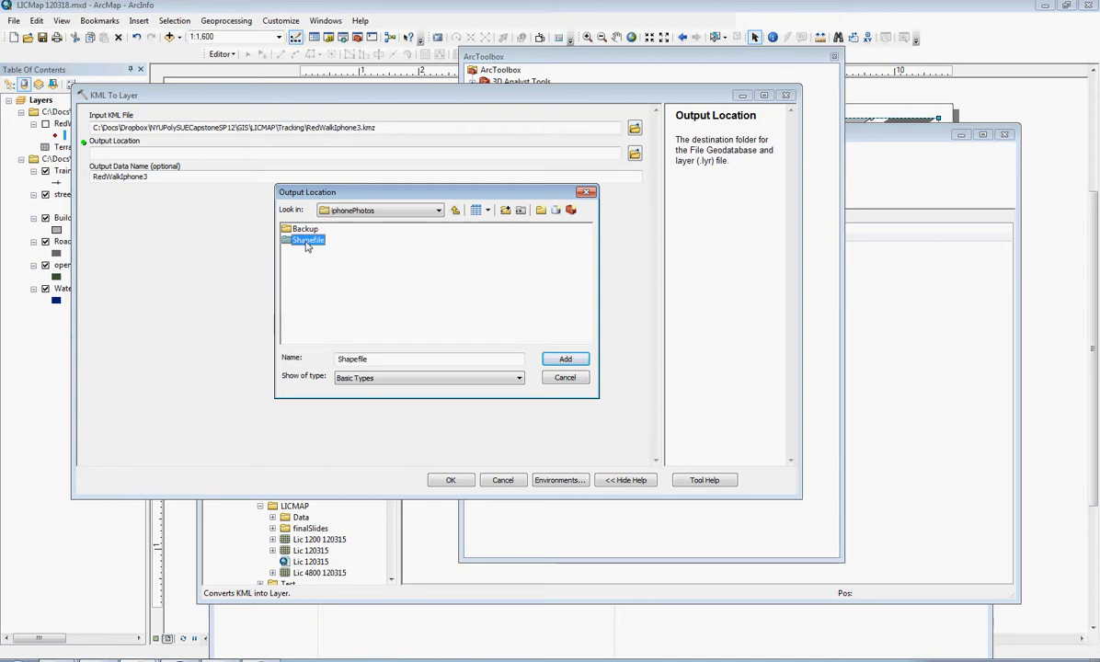
{"action": "left_click", "coordinate": [564, 359]}
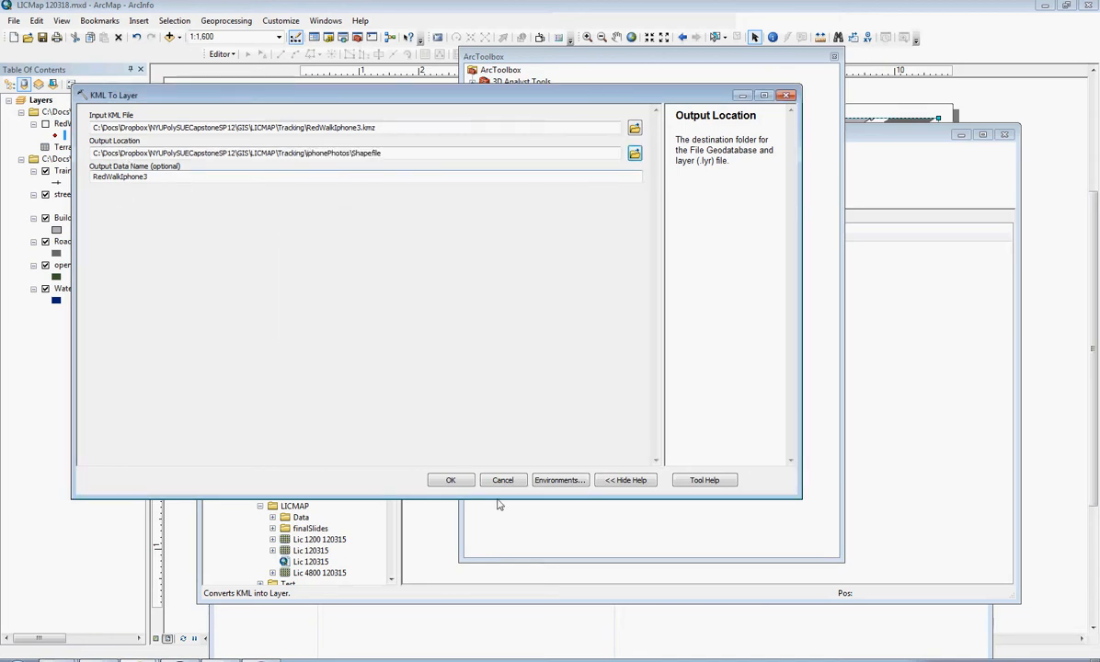
{"action": "left_click", "coordinate": [450, 480]}
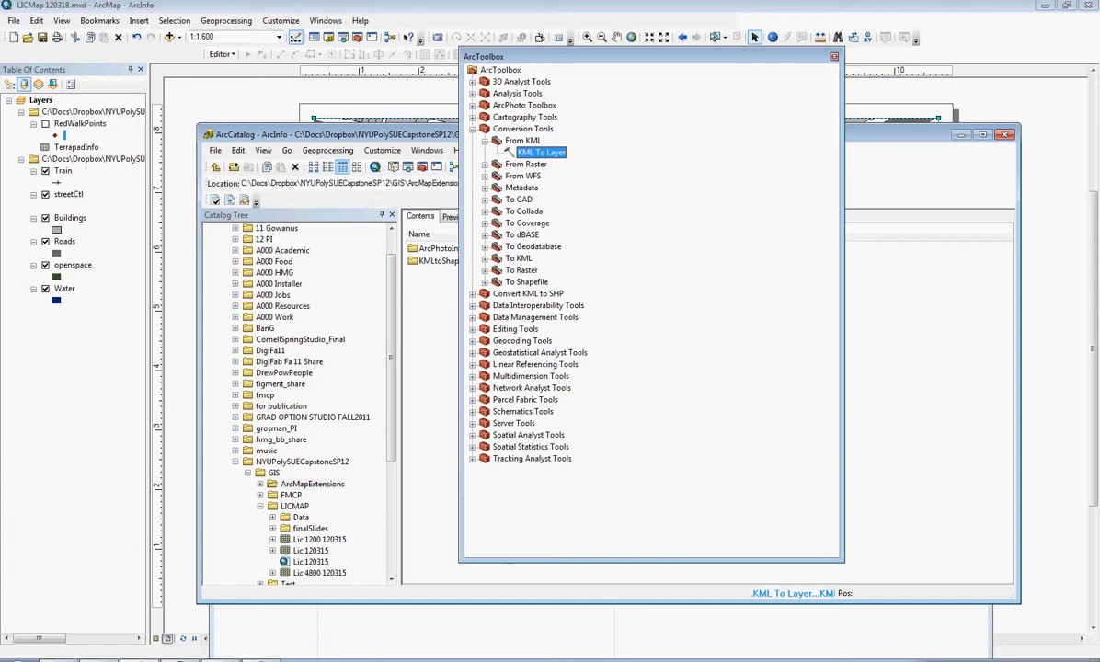
{"action": "right_click", "coordinate": [972, 661]}
{"action": "left_click", "coordinate": [1006, 632]}
{"action": "left_click", "coordinate": [1006, 617]}
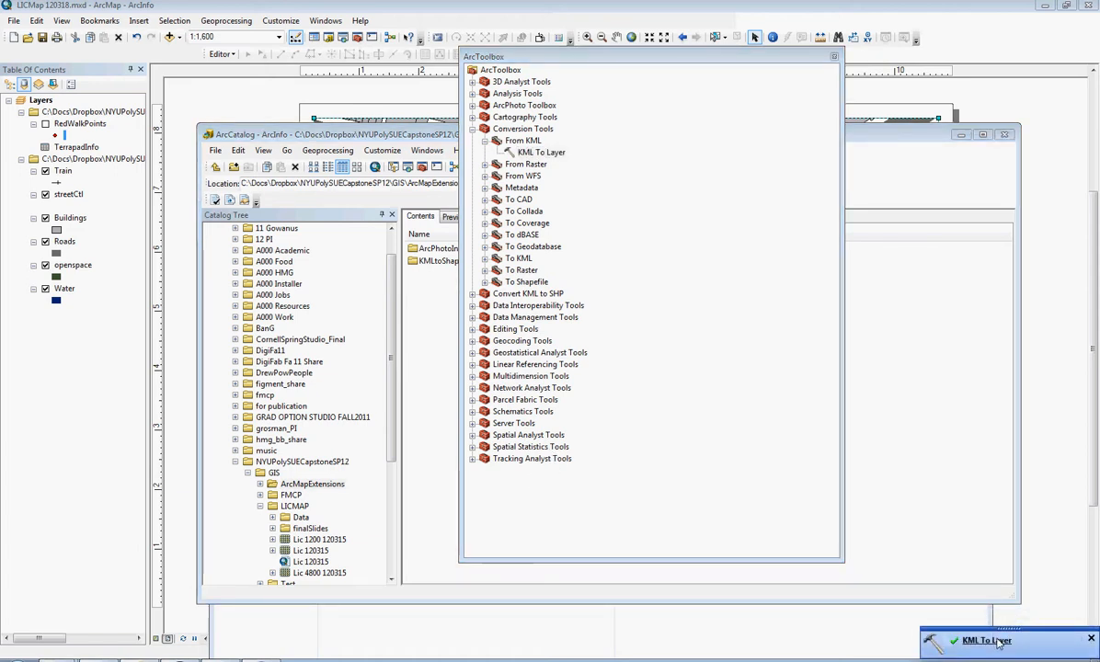
- Add the Placemarks_point feature class from RedWalkIphone3.gdb in the iphonePhotos Shapefile folder to the ArcMap document
{"action": "left_click", "coordinate": [210, 102]}
{"action": "left_click", "coordinate": [169, 36]}
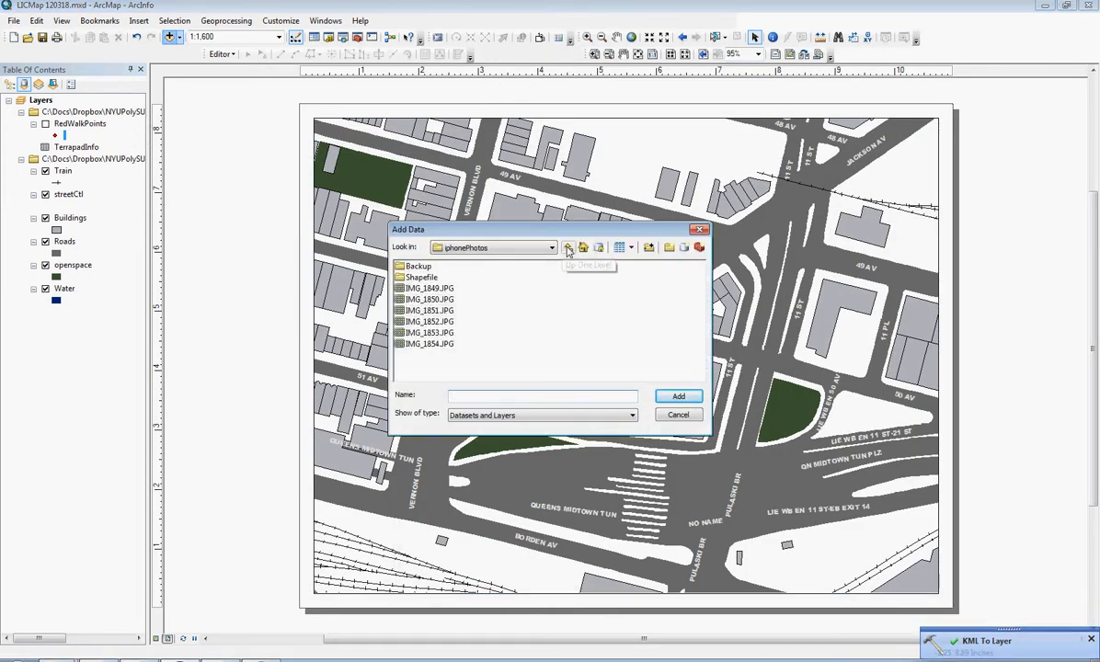
{"action": "left_click", "coordinate": [550, 248]}
{"action": "left_click", "coordinate": [497, 261]}
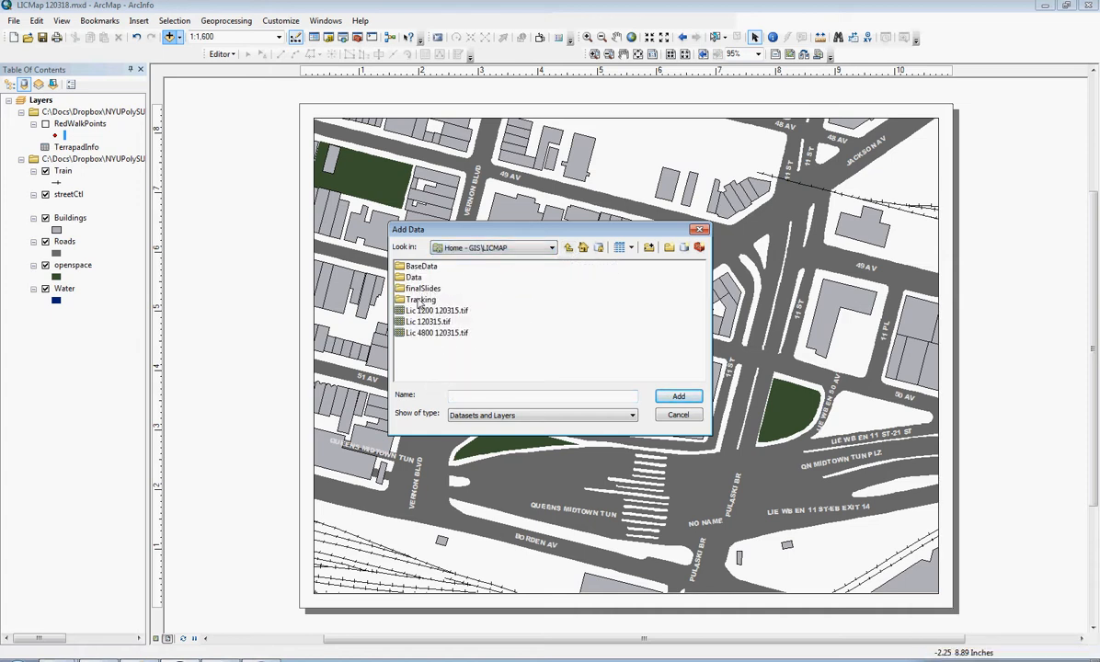
{"action": "double_click", "coordinate": [419, 300]}
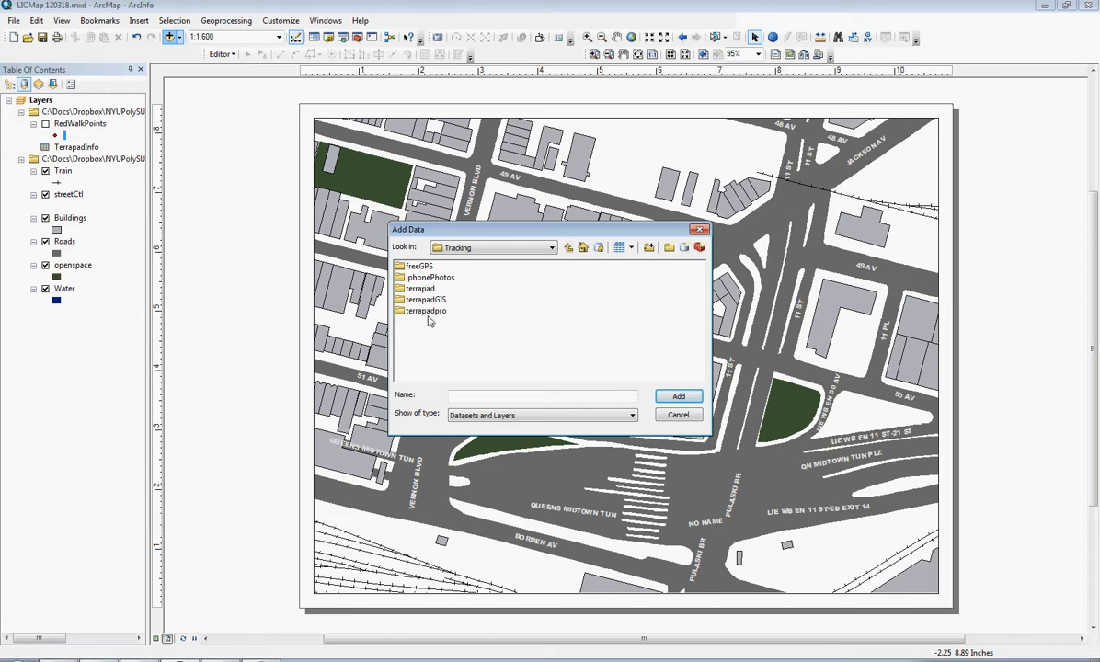
{"action": "double_click", "coordinate": [430, 278]}
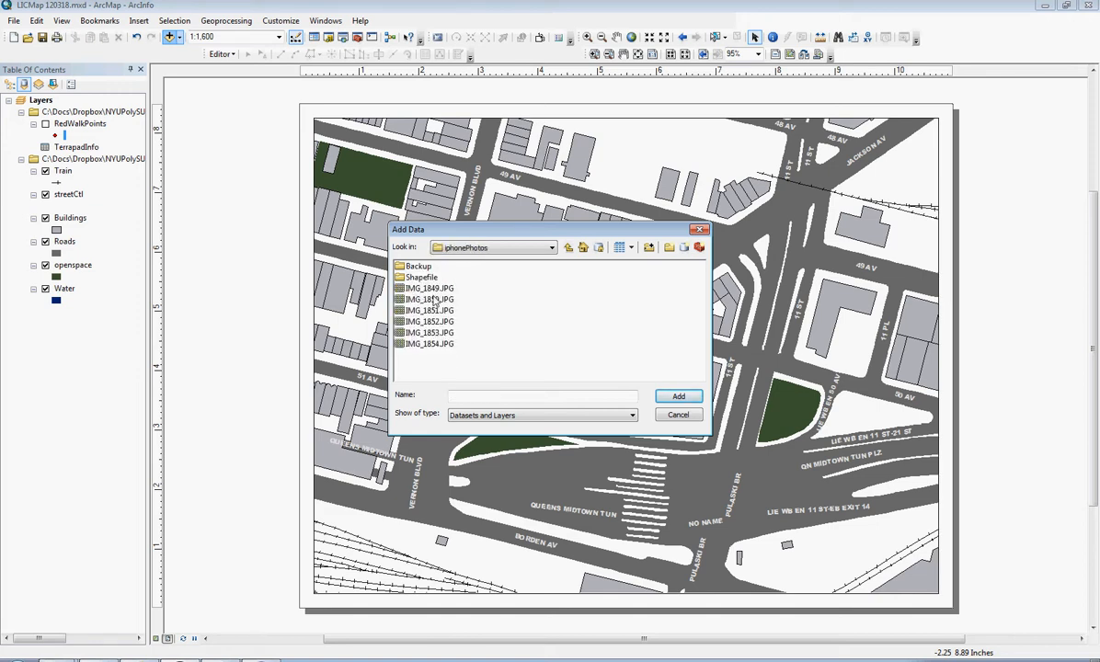
{"action": "double_click", "coordinate": [423, 278]}
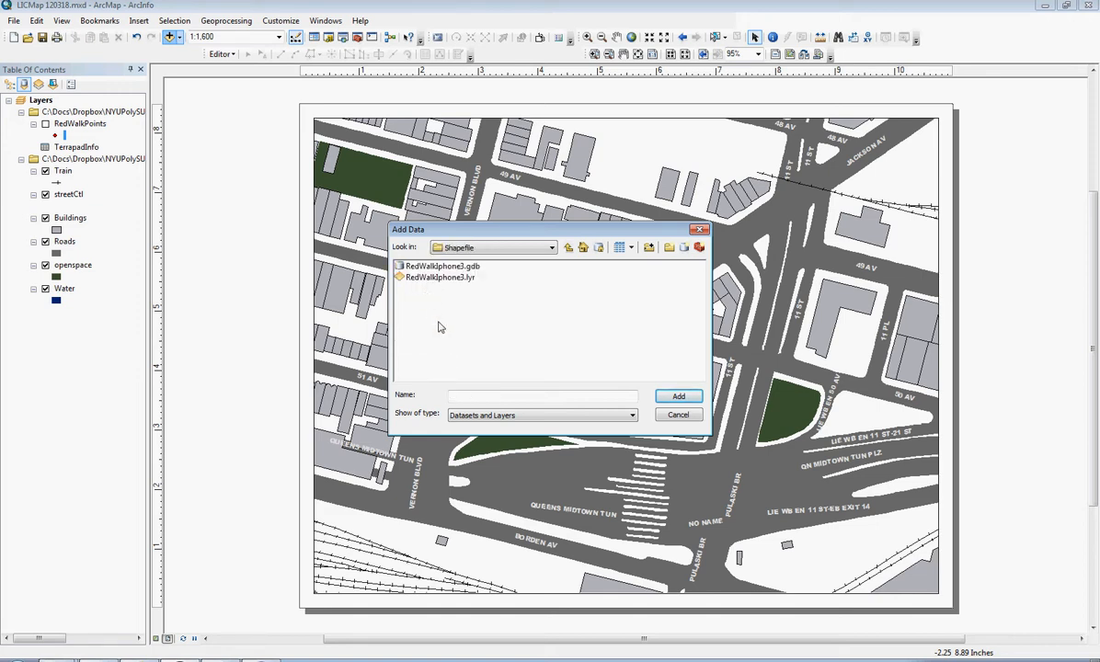
{"action": "double_click", "coordinate": [452, 267]}
{"action": "double_click", "coordinate": [423, 267]}
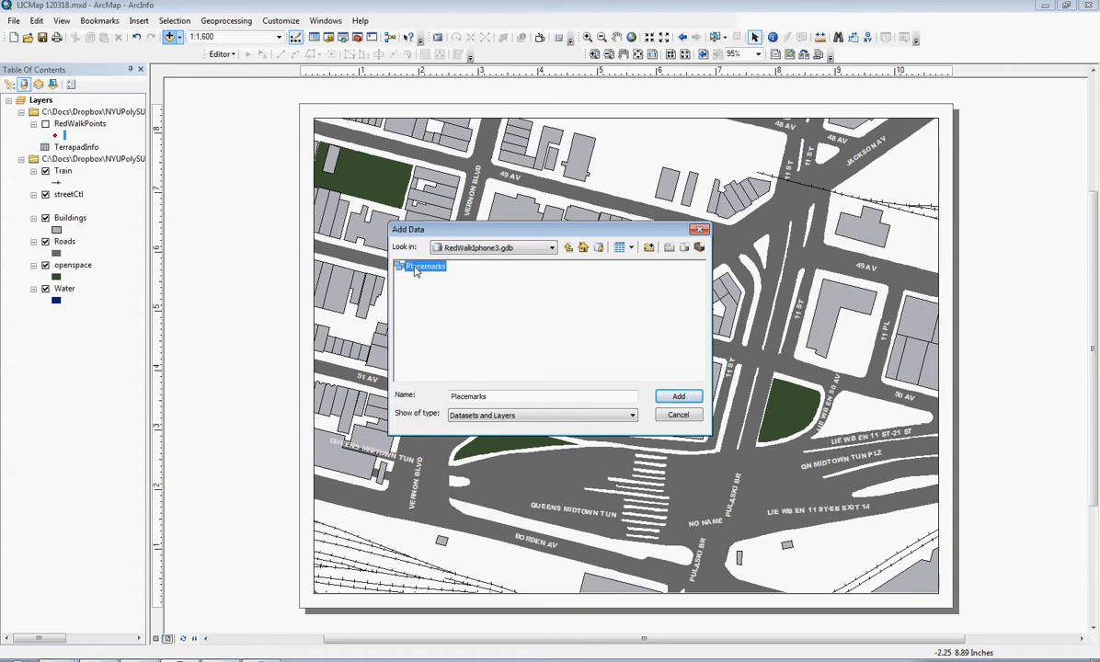
{"action": "left_click", "coordinate": [434, 267]}
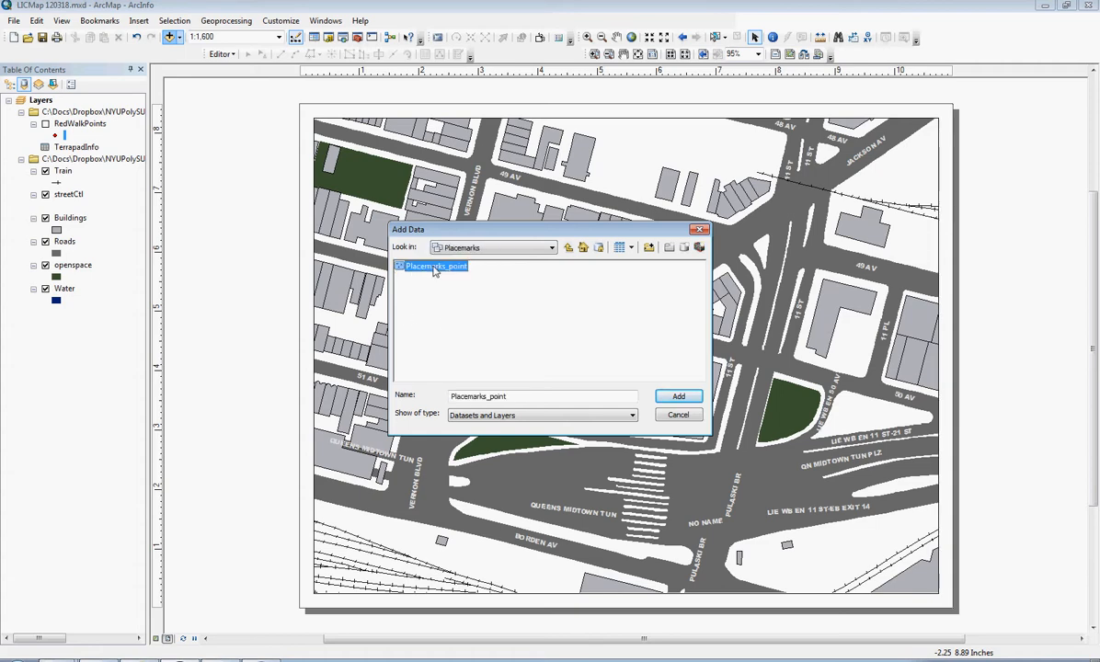
{"action": "left_click", "coordinate": [681, 397]}
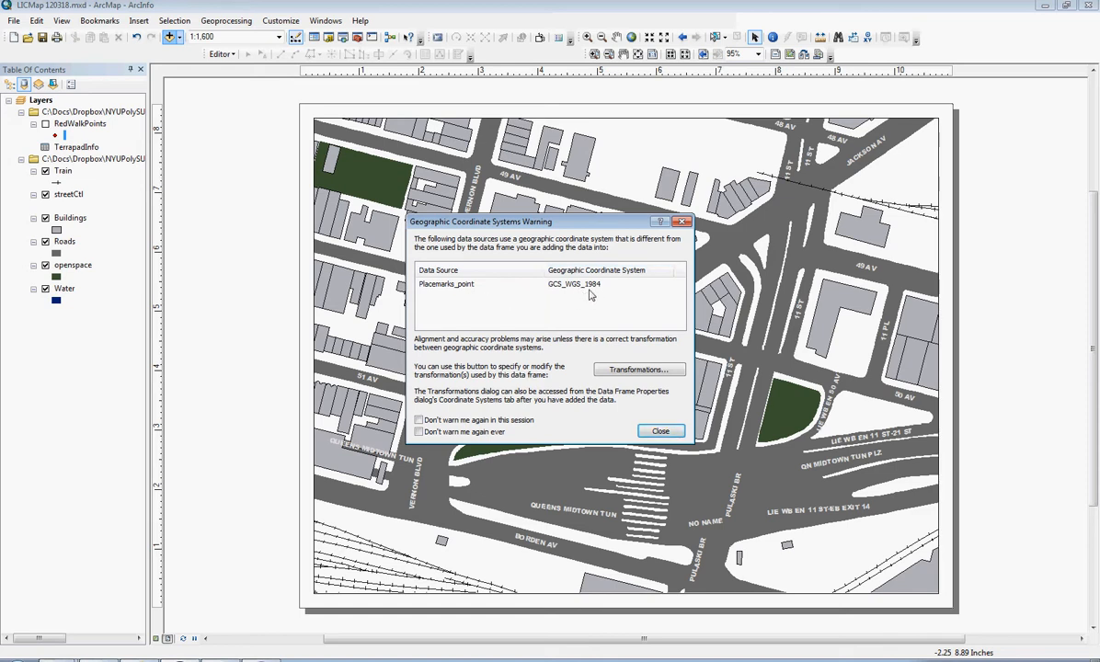
- Set the transformation from GCS_WGS_1984 into GCS_North_American_1983 to WGS_1984_(ITRF00)_To_NAD_1983 and close the coordinate systems warning
{"action": "left_click", "coordinate": [650, 372]}
{"action": "left_click_drag", "start_coordinate": [479, 231], "coordinate": [715, 241]}
{"action": "left_click", "coordinate": [692, 289]}
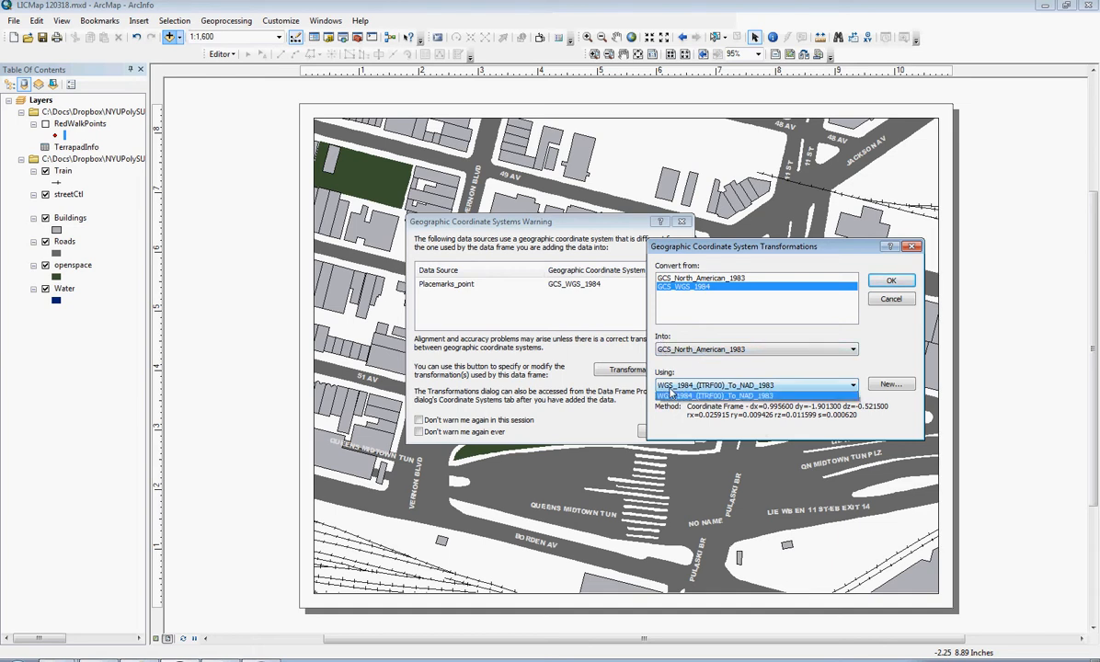
{"action": "left_click", "coordinate": [666, 386]}
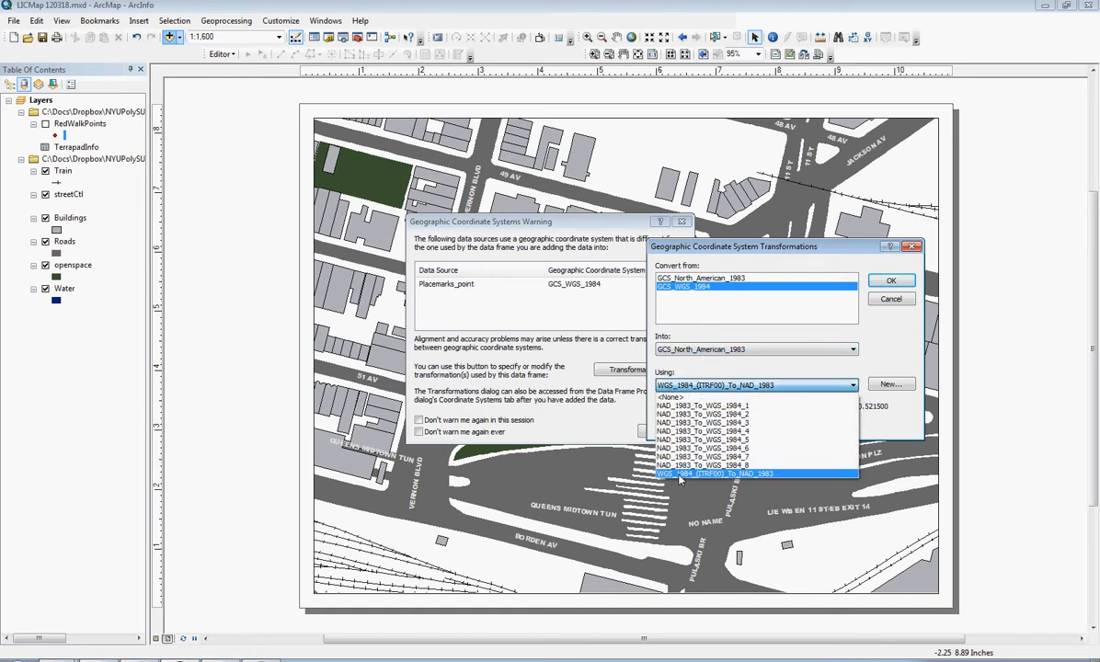
{"action": "left_click", "coordinate": [679, 474]}
{"action": "left_click", "coordinate": [891, 281]}
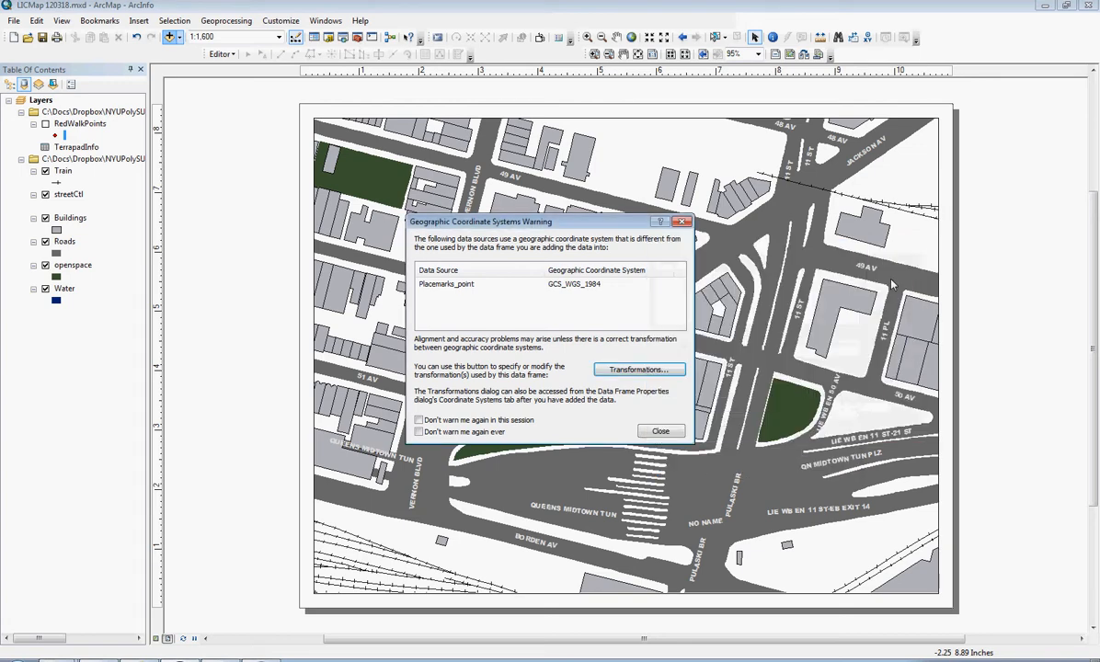
{"action": "left_click", "coordinate": [661, 433]}
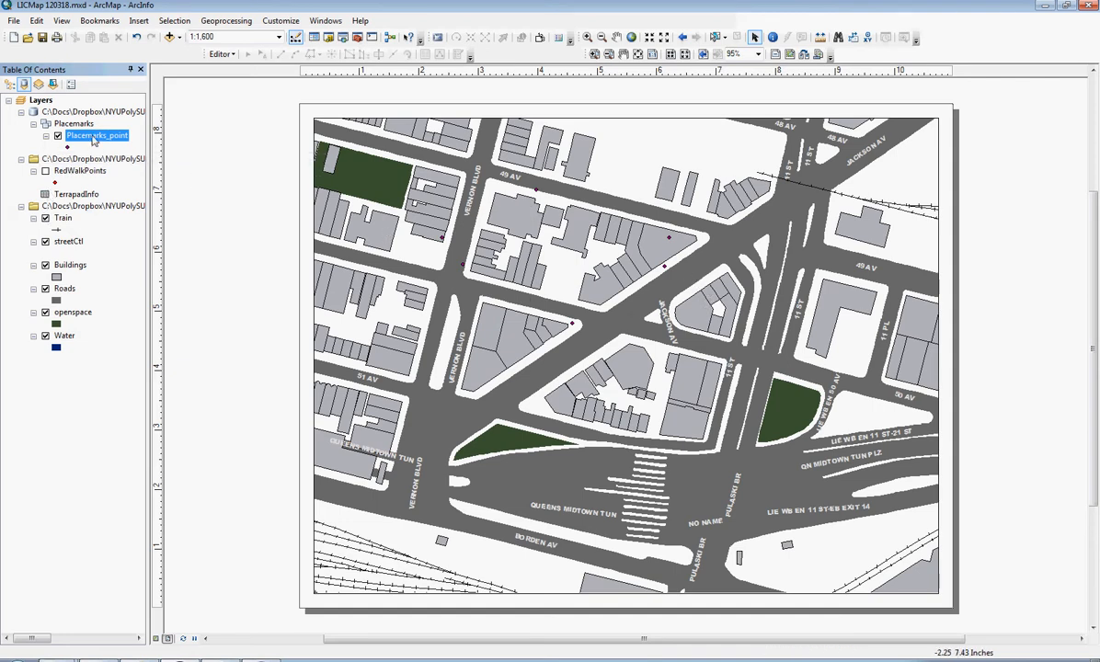
- Examine the placemark names in the Placemarks_point layer's attribute table and close the table
{"action": "right_click", "coordinate": [93, 139]}
{"action": "left_click", "coordinate": [147, 179]}
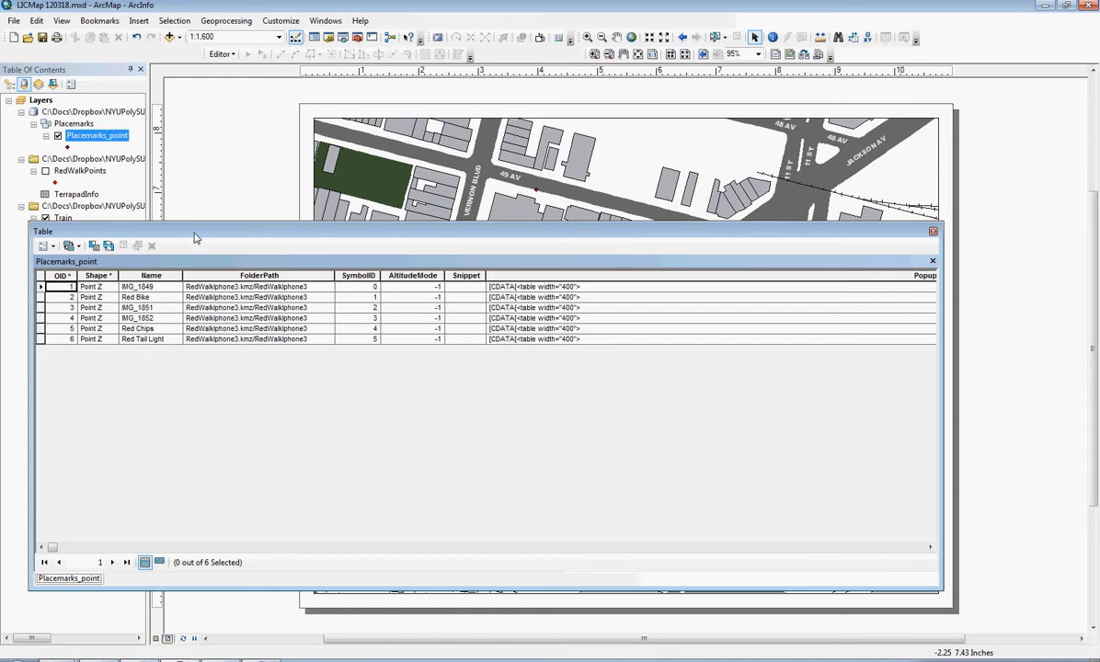
{"action": "left_click_drag", "start_coordinate": [194, 237], "coordinate": [306, 242]}
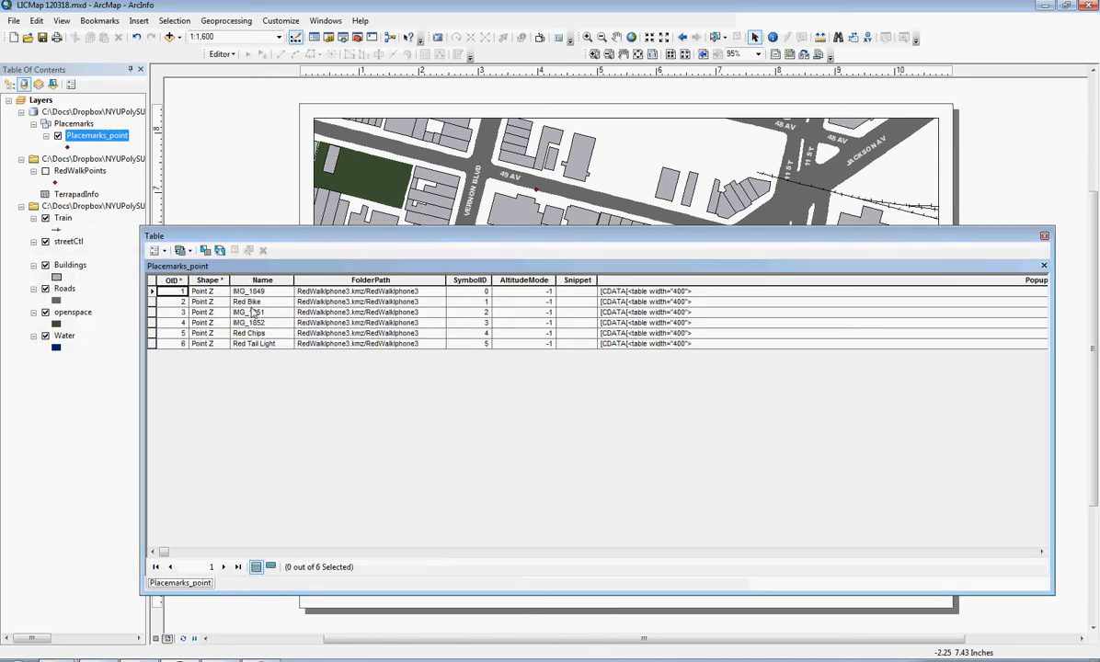
{"action": "left_click", "coordinate": [1045, 237]}
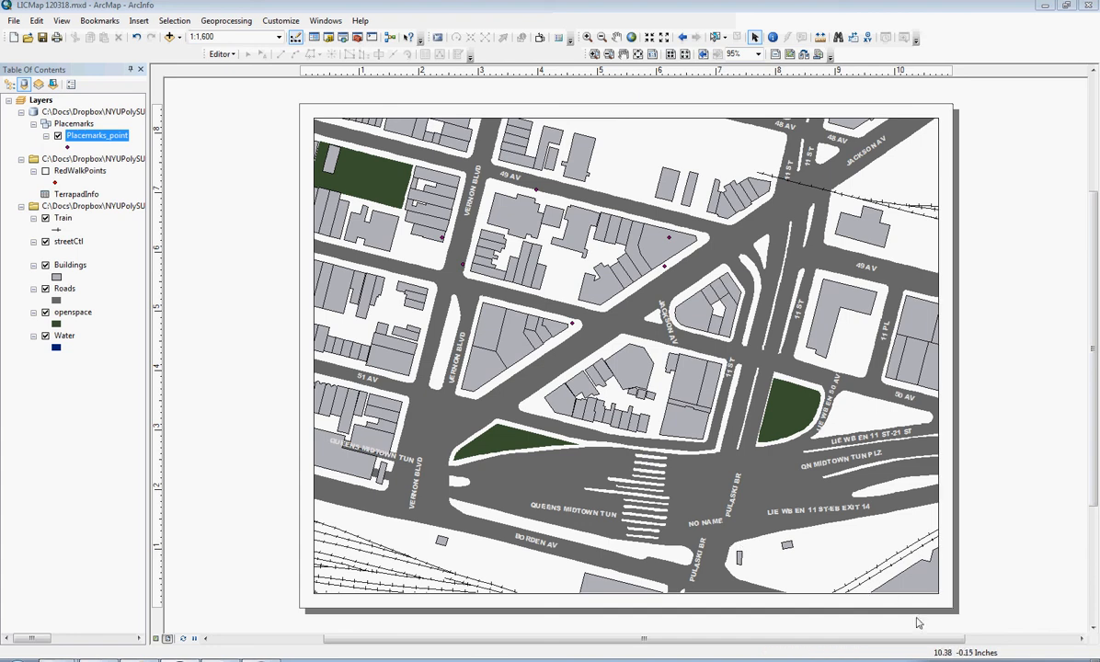
{"action": "right_click", "coordinate": [982, 659]}
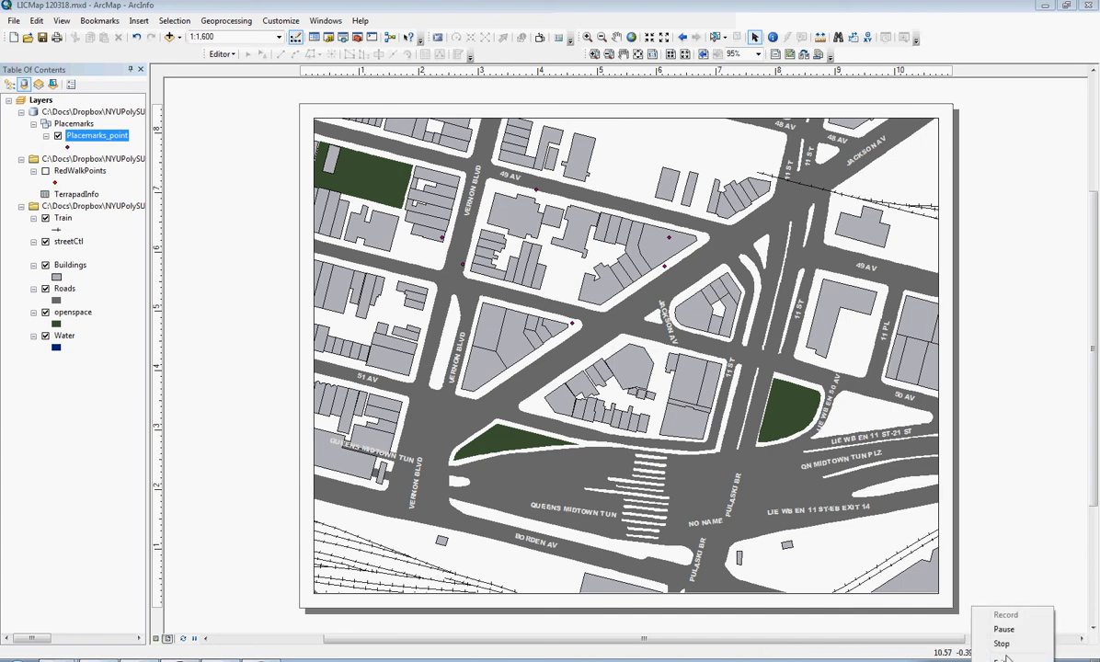